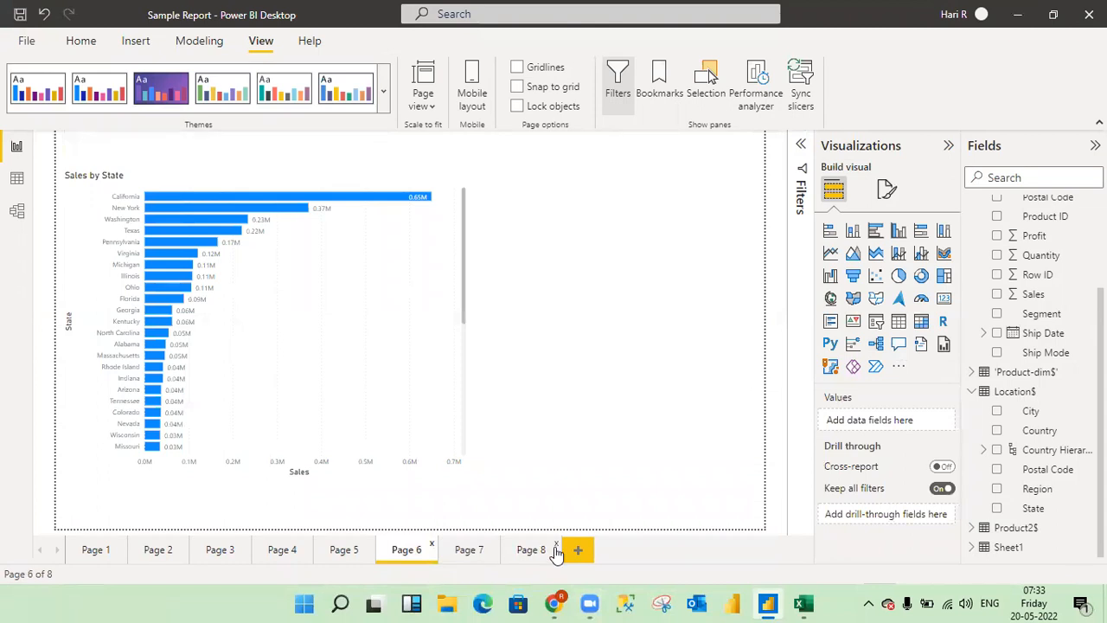
Delete Page 8 and Page 7 from the report
click(555, 547)
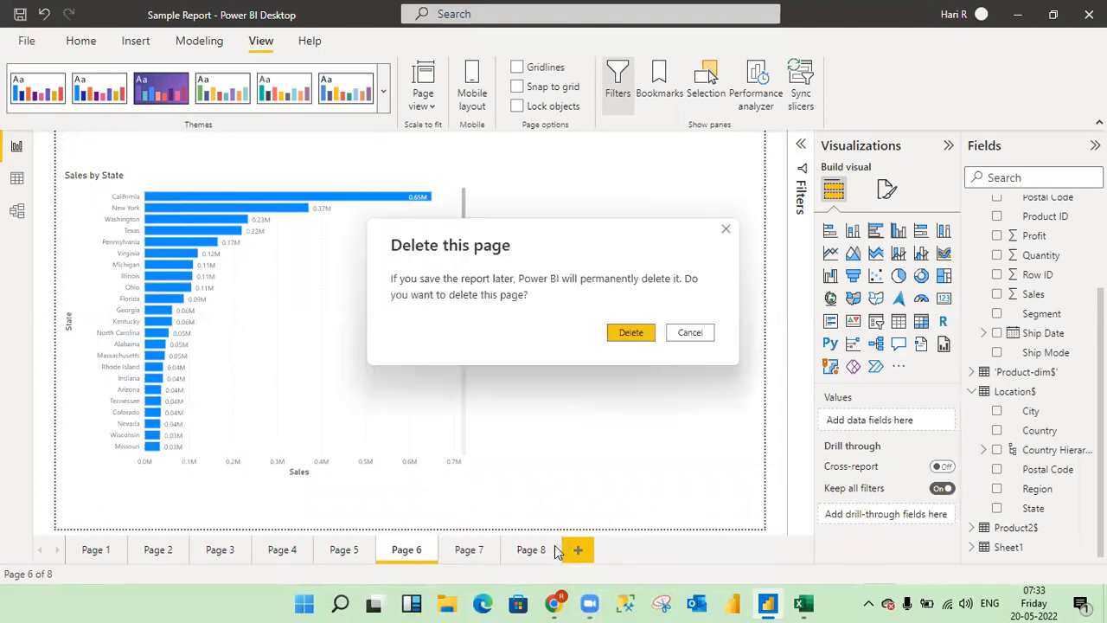
click(631, 334)
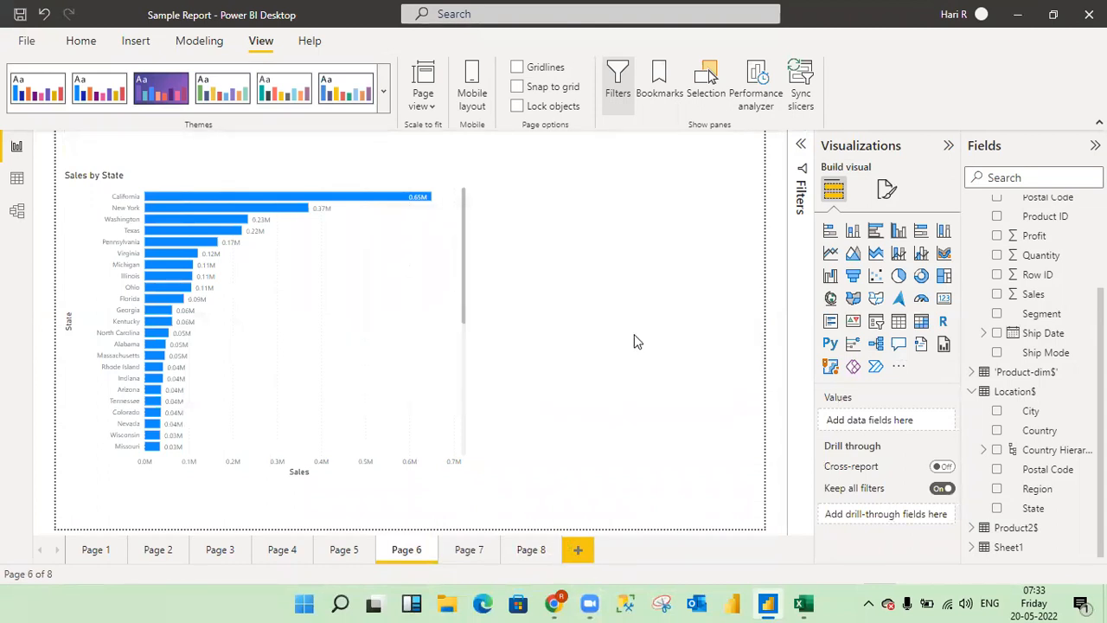
click(495, 546)
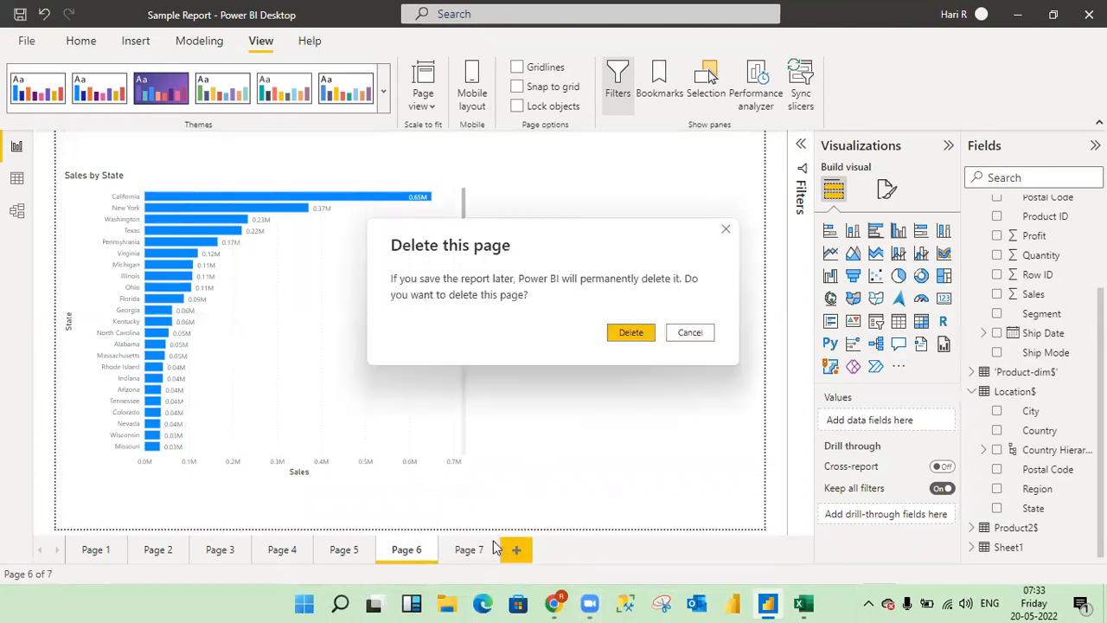
click(632, 337)
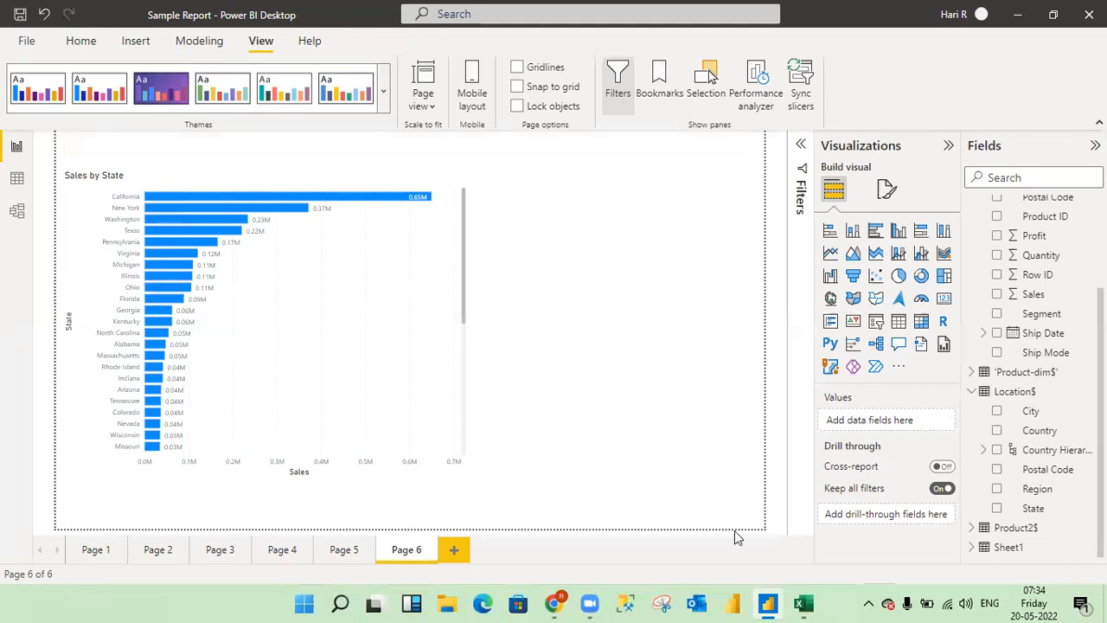
Switch to the RR Infotech_Power BI workbook in Excel and read the Filters sheet notes on filter types and drill down and drill up
mouse_move(802, 601)
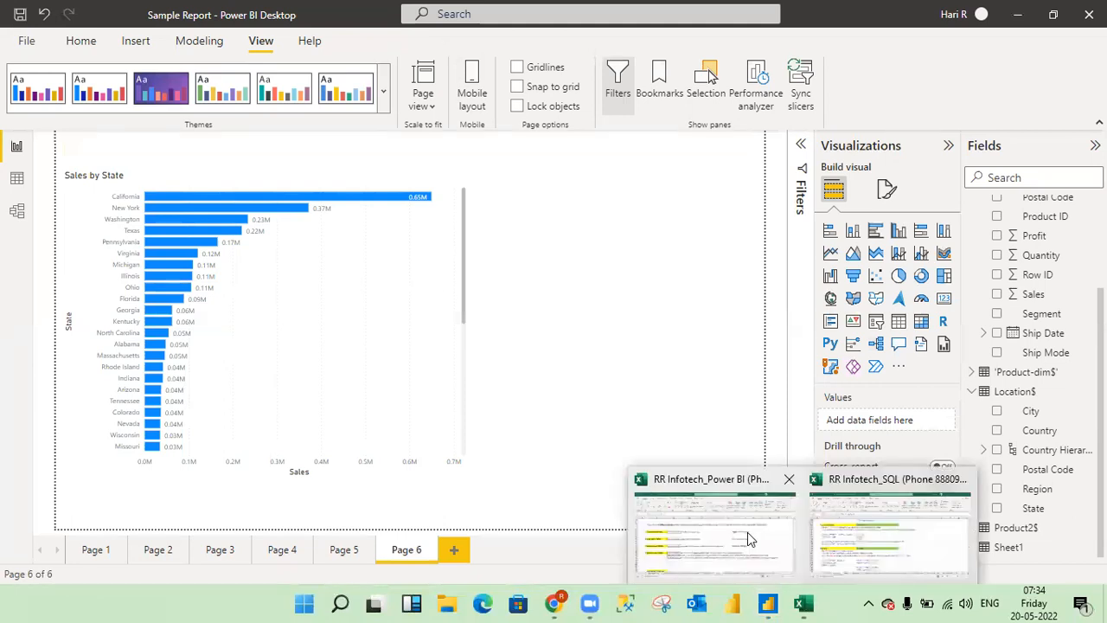
click(747, 531)
click(83, 238)
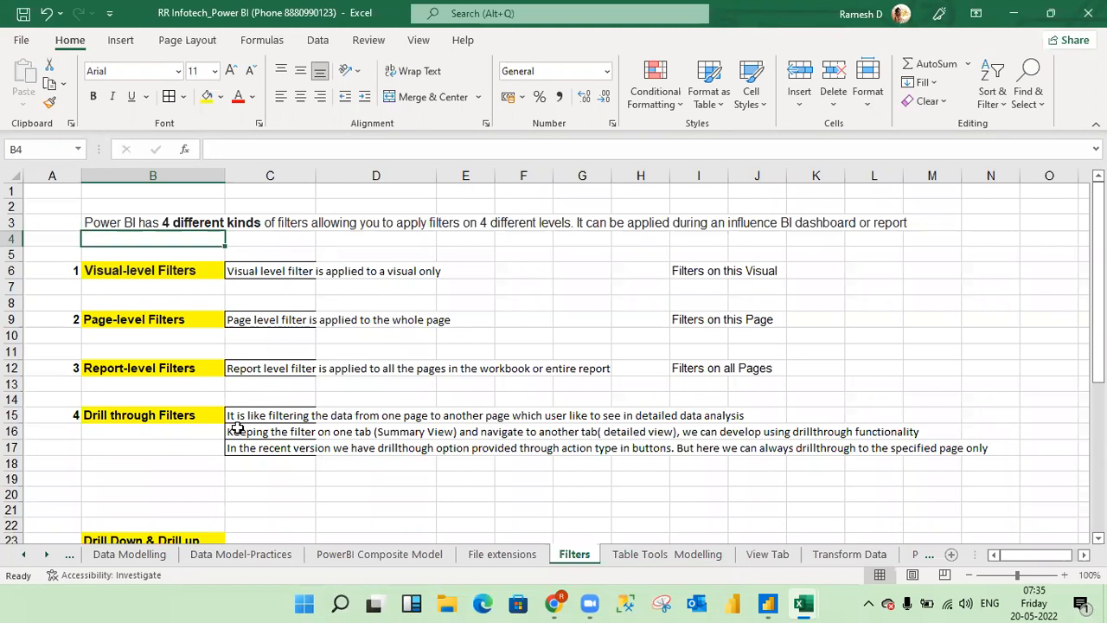
click(149, 484)
key(Down)
key(Down)
key(Down)
key(Down)
key(Down)
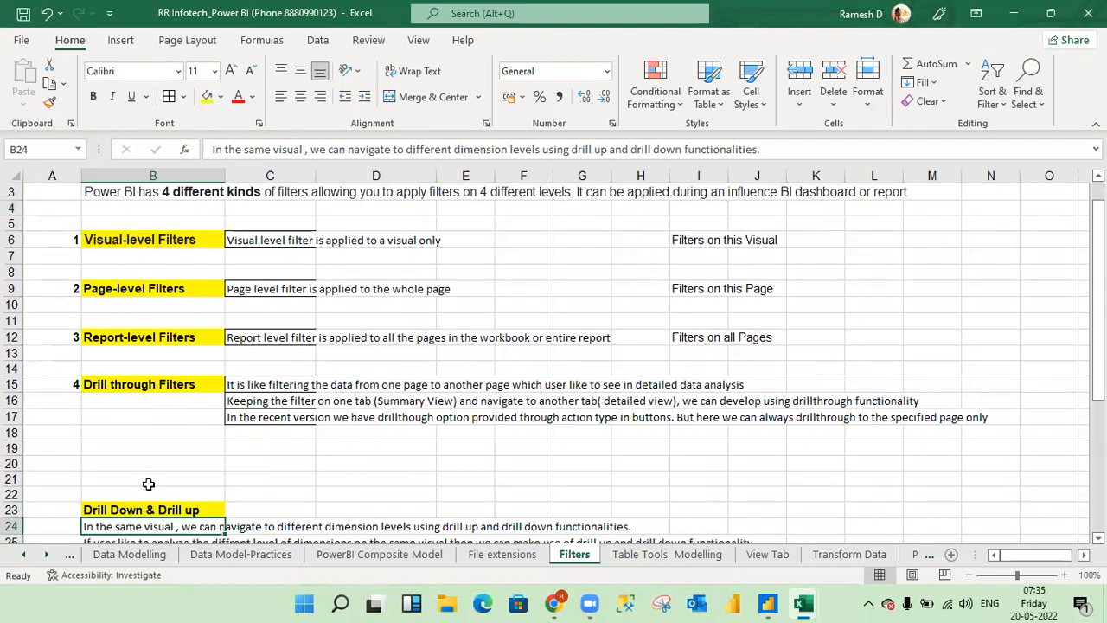
key(Up)
key(Up)
key(Up)
key(Up)
key(Up)
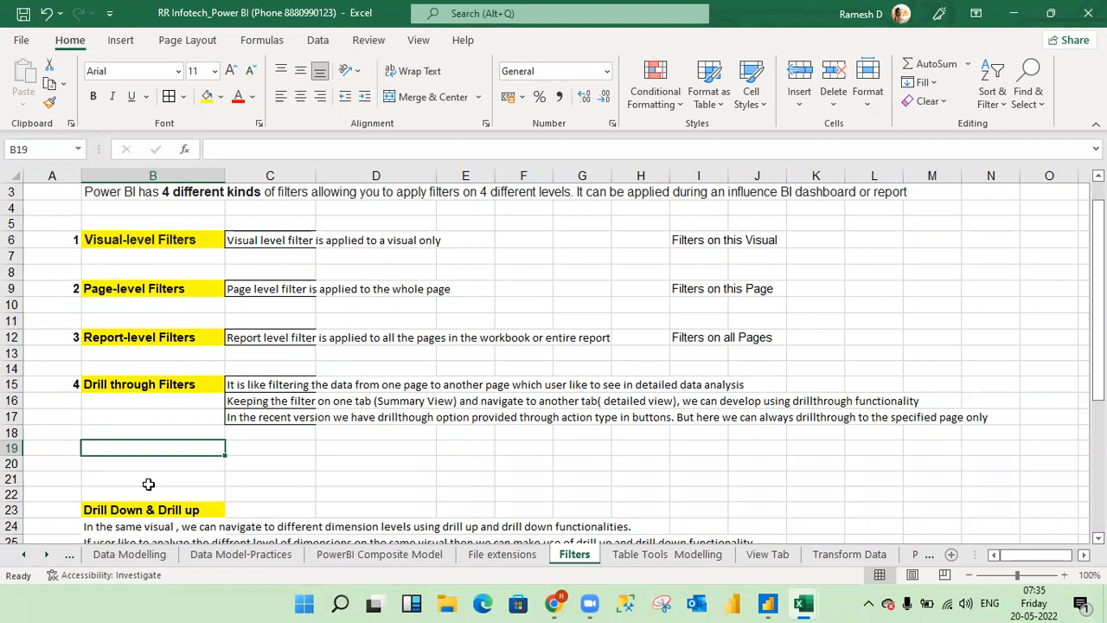
Switch back to Power BI Desktop and add a new report page with an enlarged stacked bar chart of Sales by Country
key(alt+Tab)
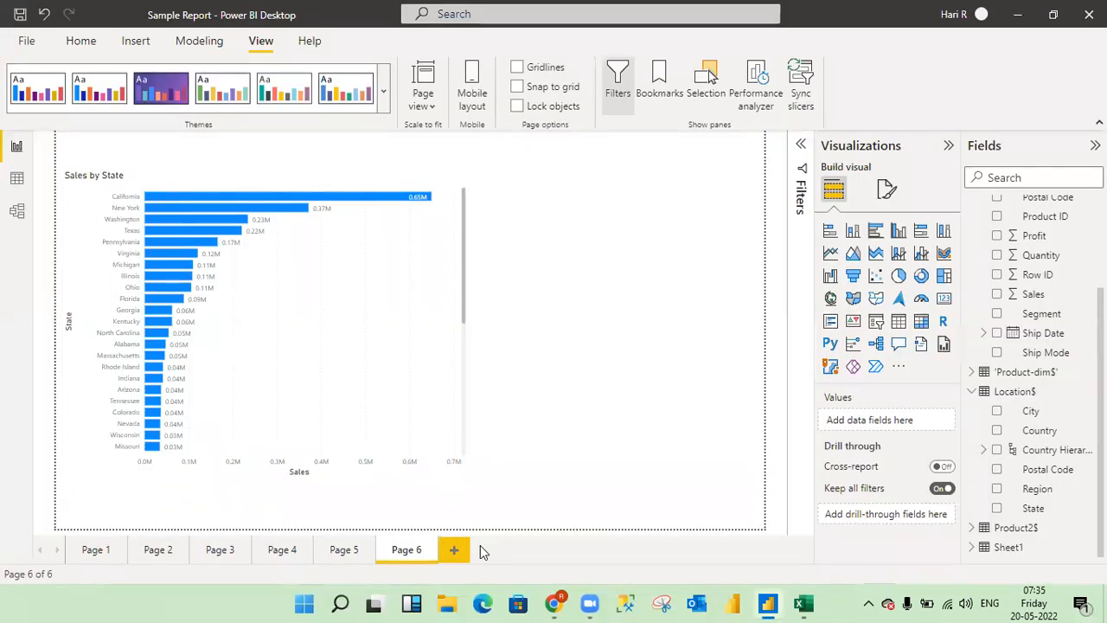
click(456, 551)
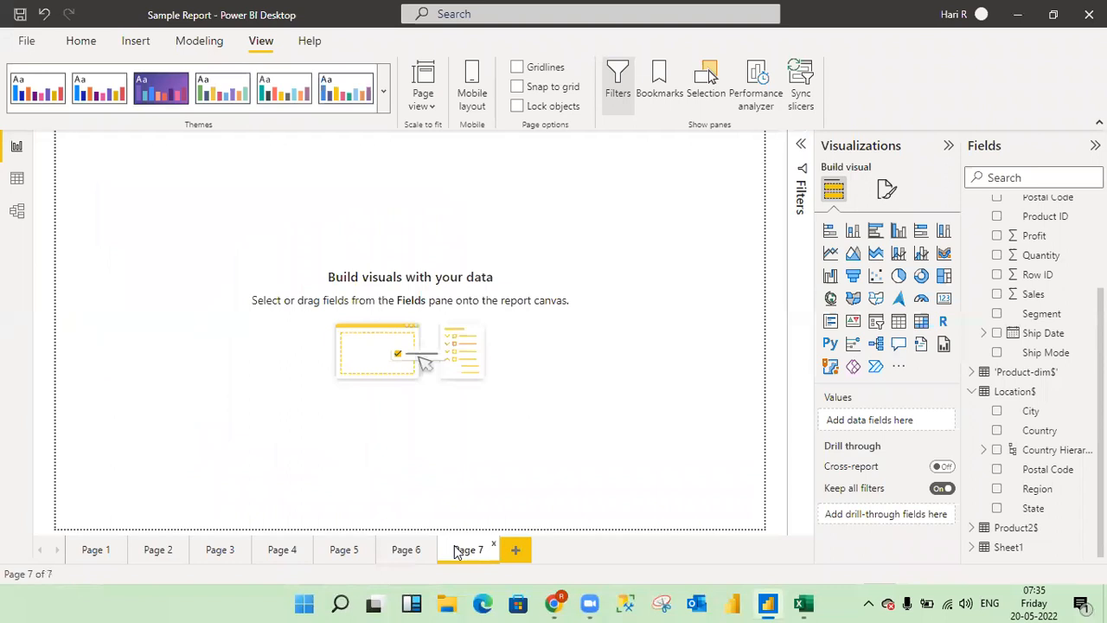
click(829, 232)
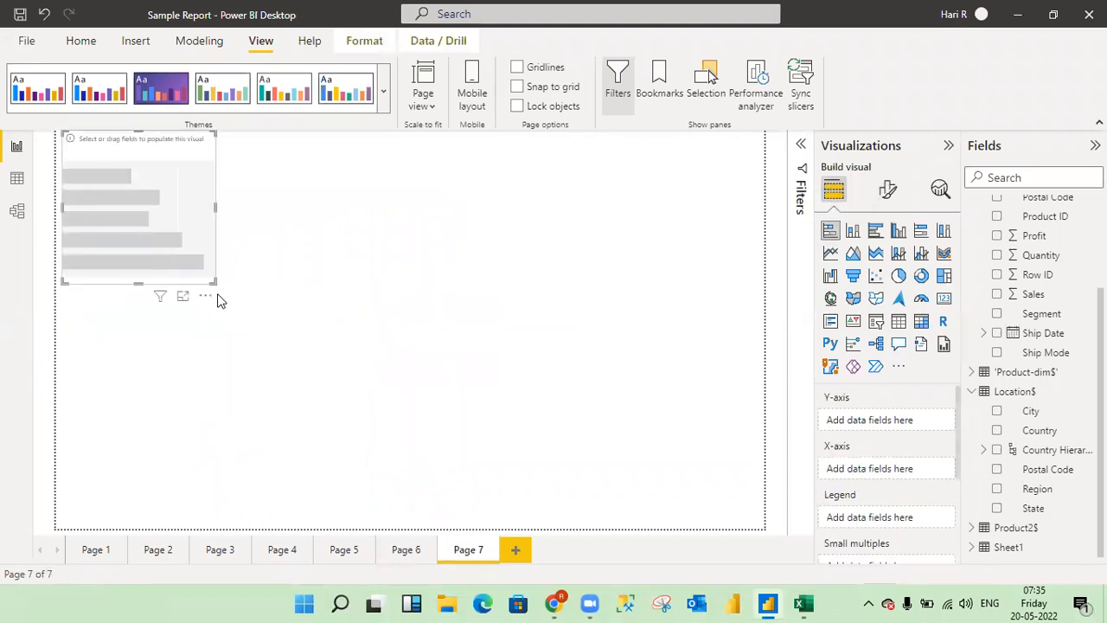
drag(214, 281, 441, 419)
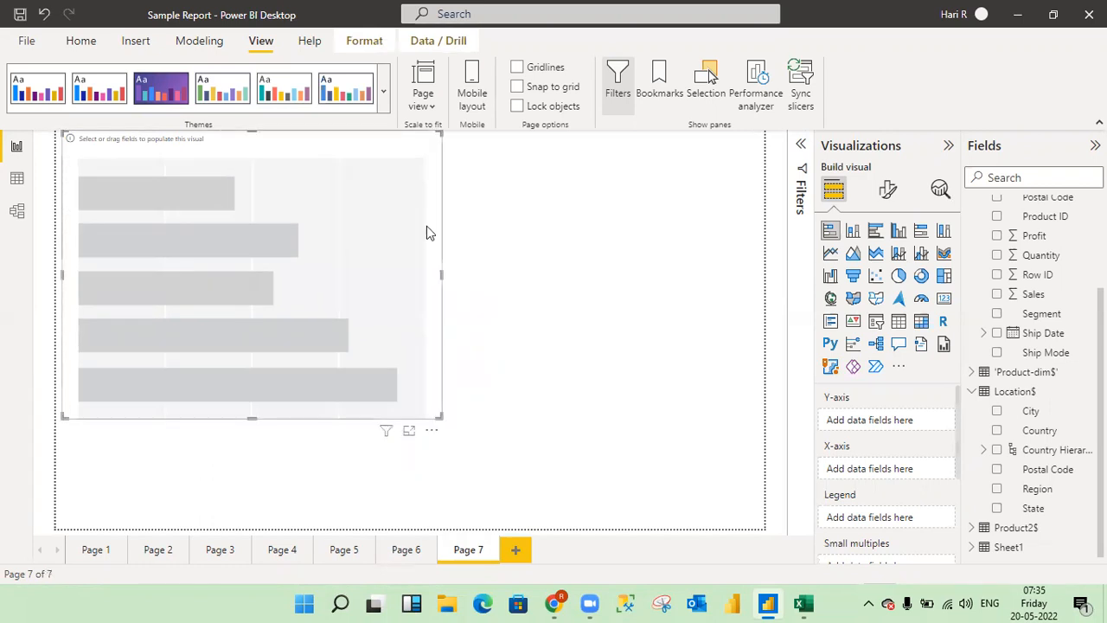
drag(389, 152, 385, 183)
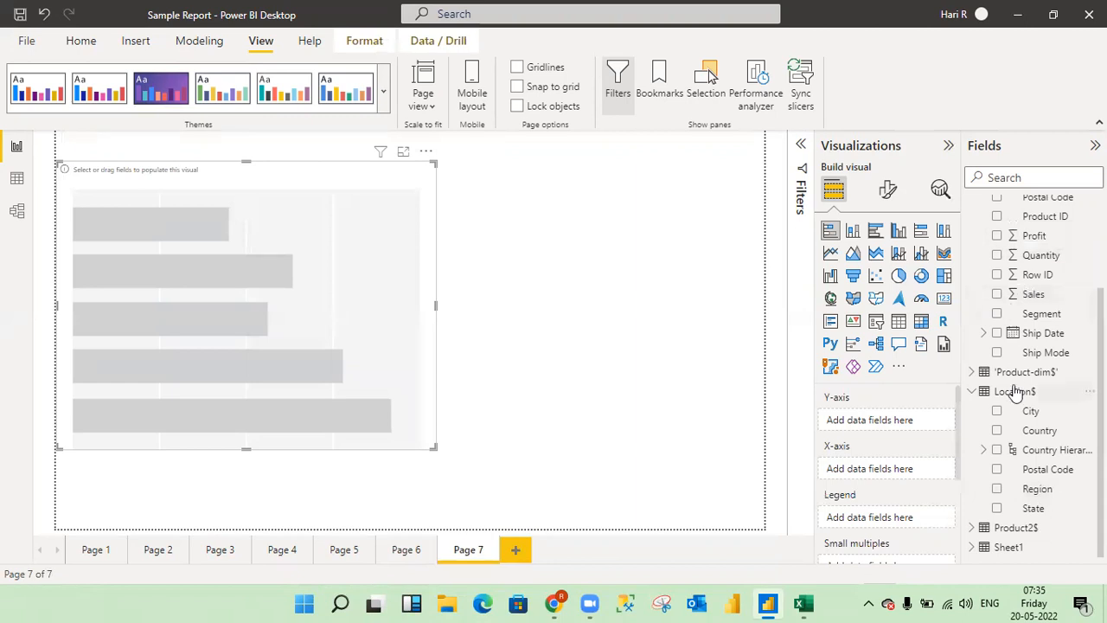
click(997, 430)
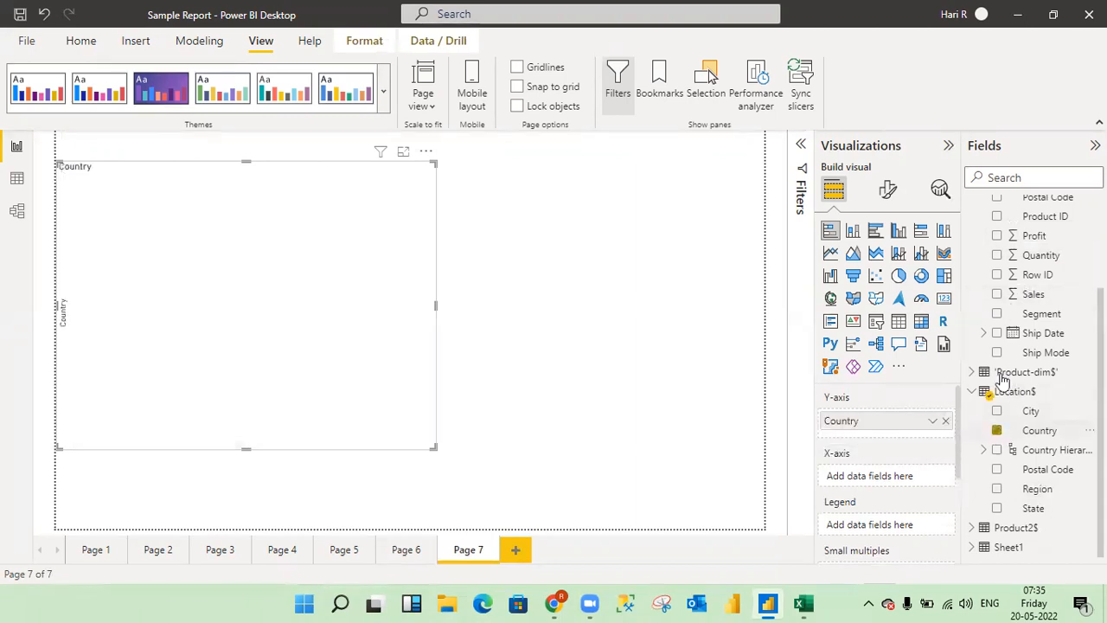
click(997, 294)
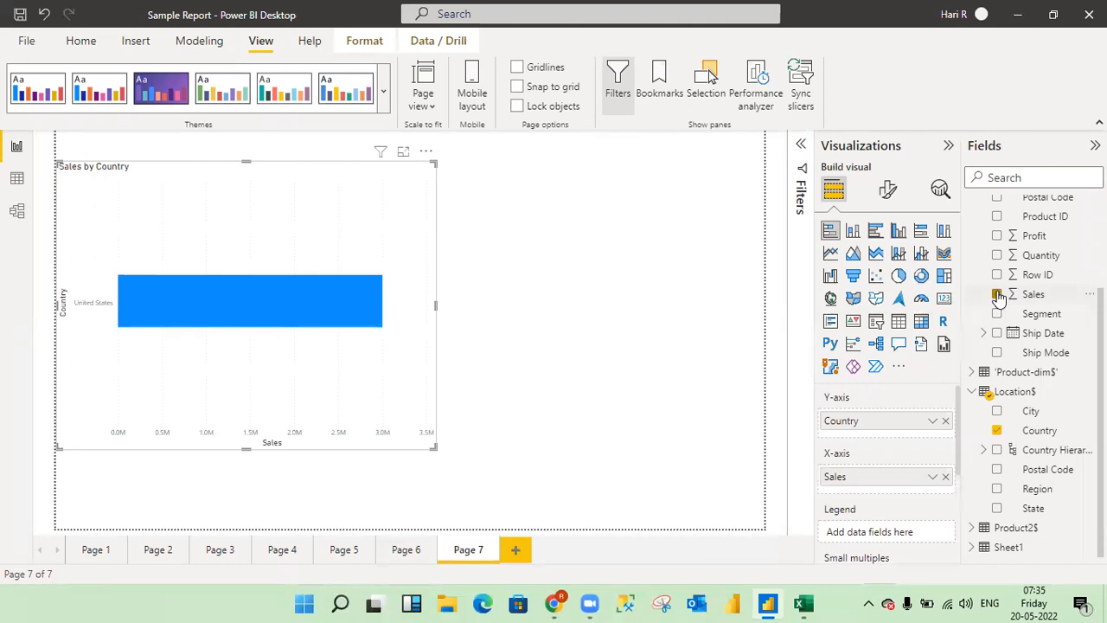
Set the font size of the chart's Y-axis values to 15
click(889, 192)
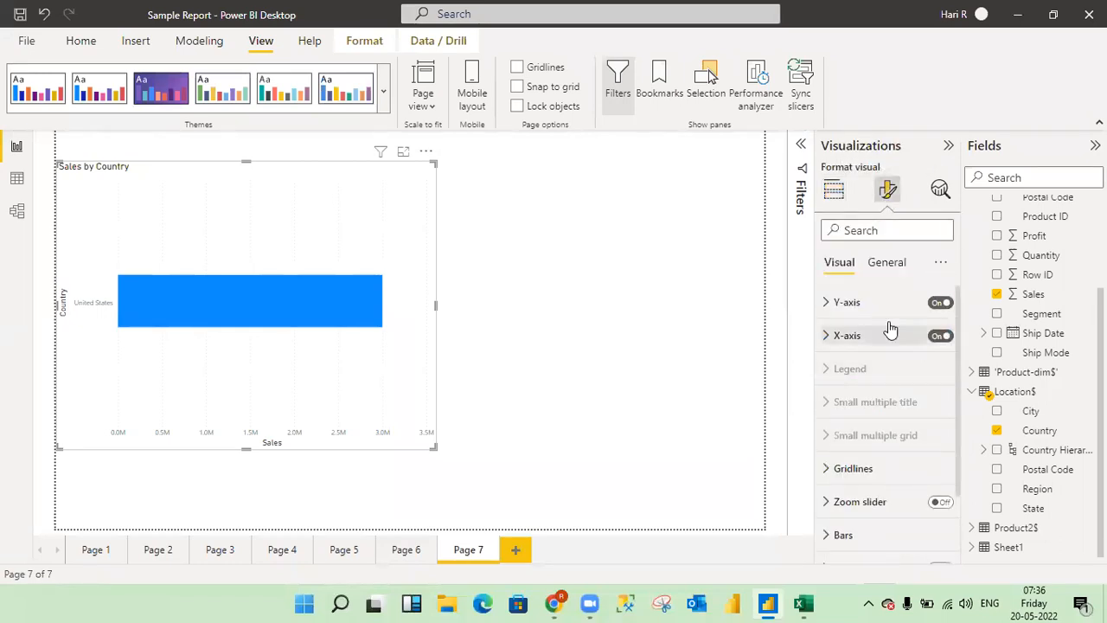
click(825, 304)
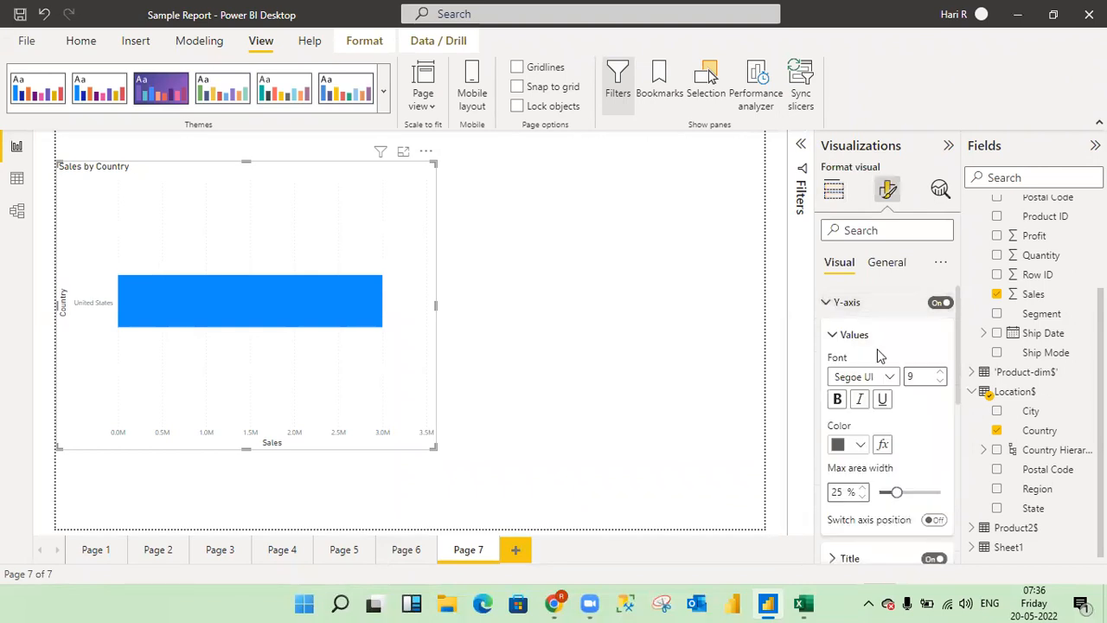
click(940, 372)
click(940, 373)
click(940, 373)
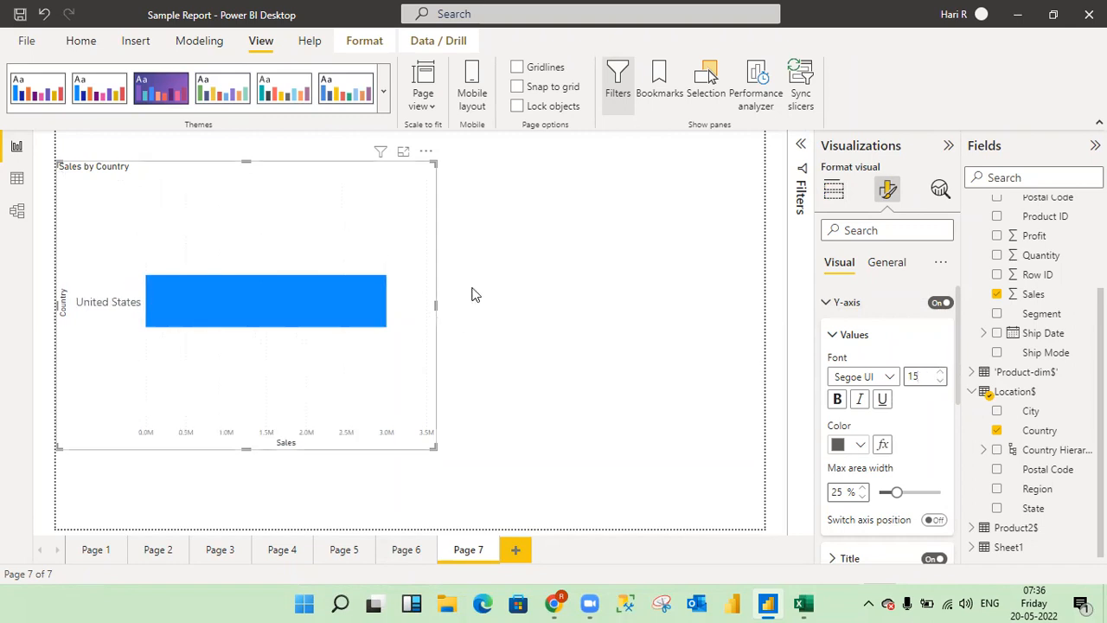
click(530, 283)
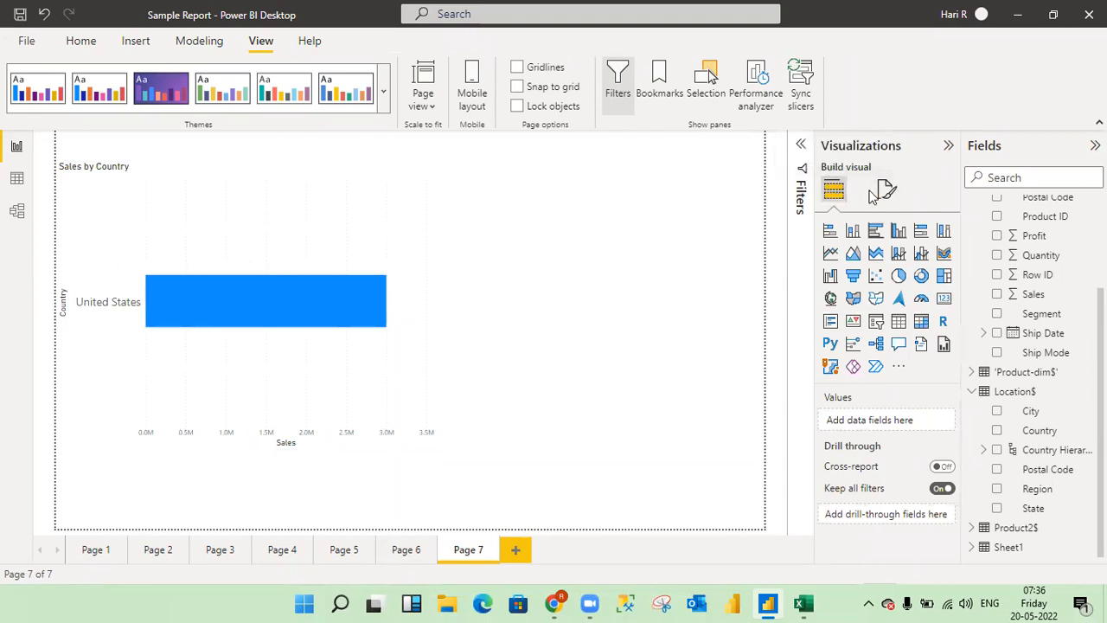
Turn on data labels for the Sales by Country bar chart
click(395, 221)
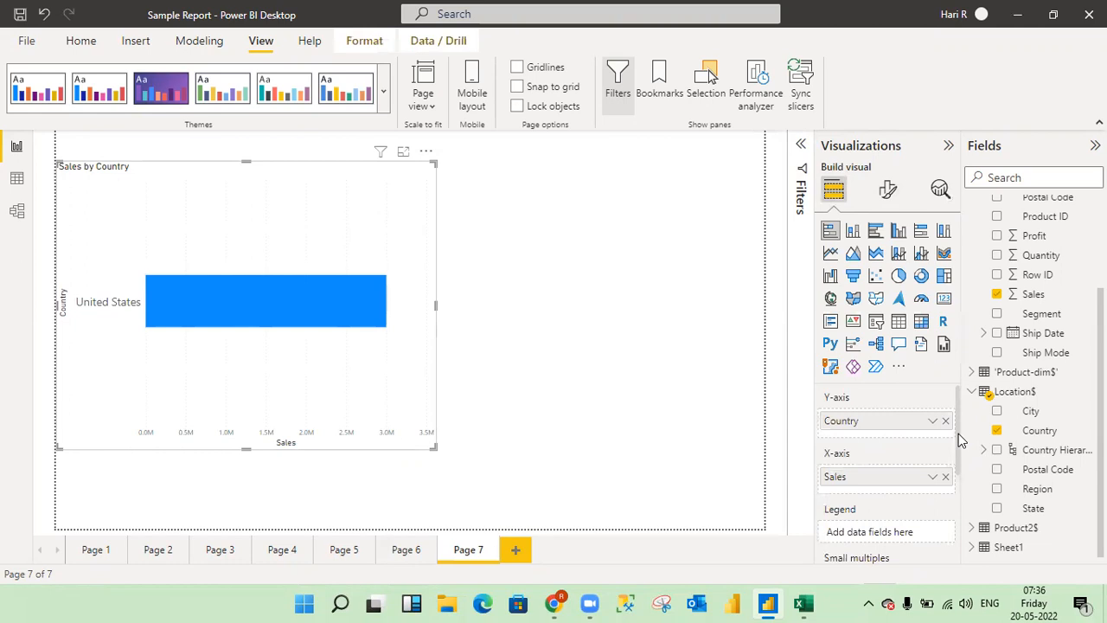
click(885, 192)
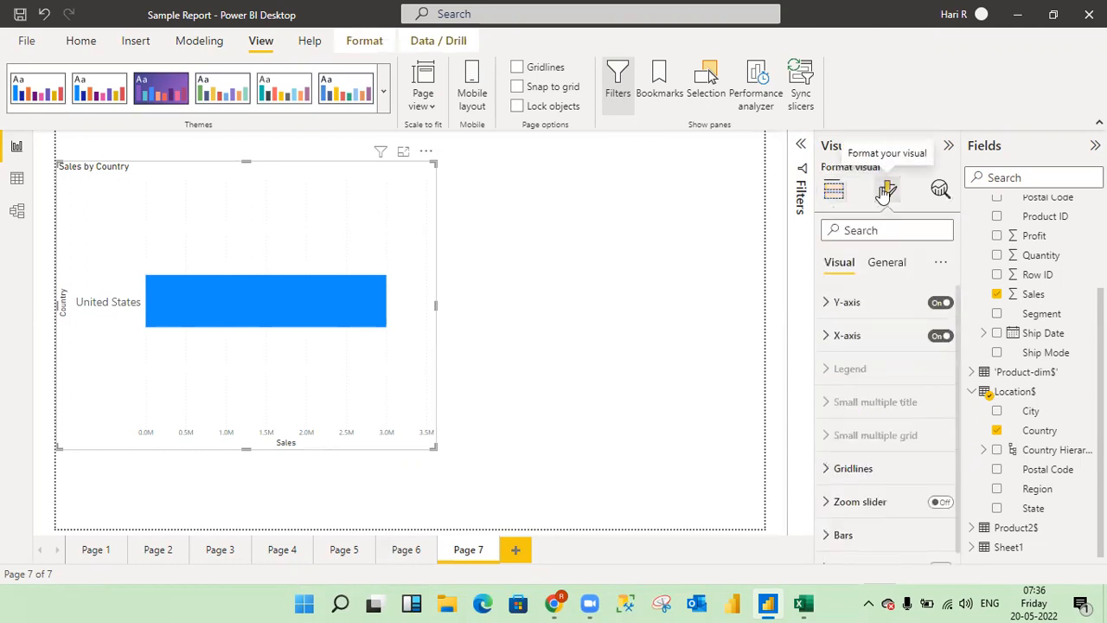
drag(957, 437, 952, 512)
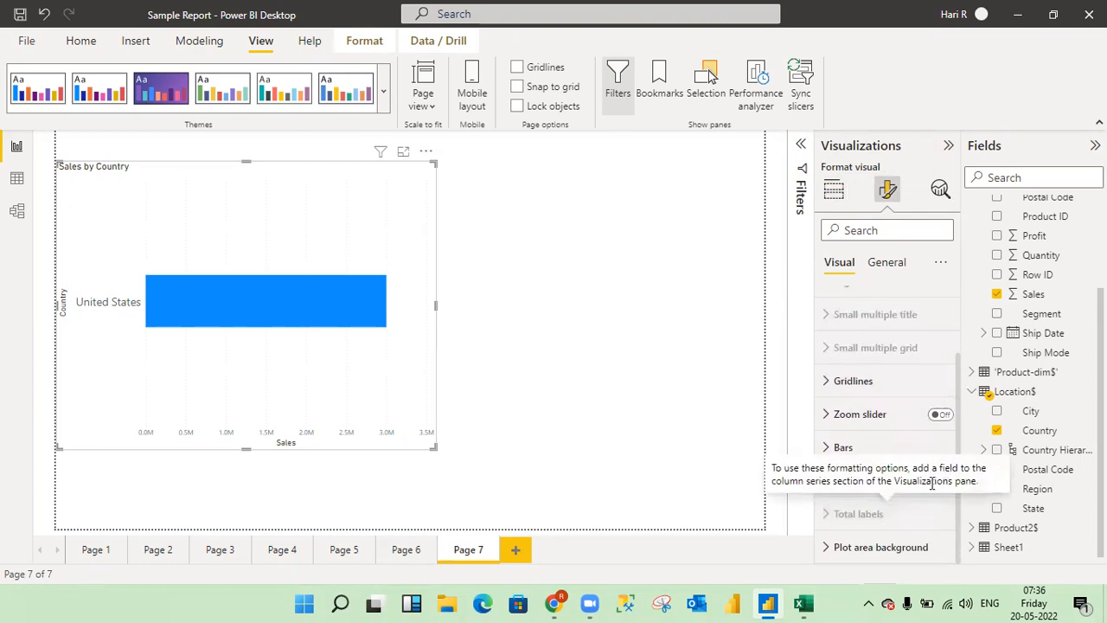
click(939, 481)
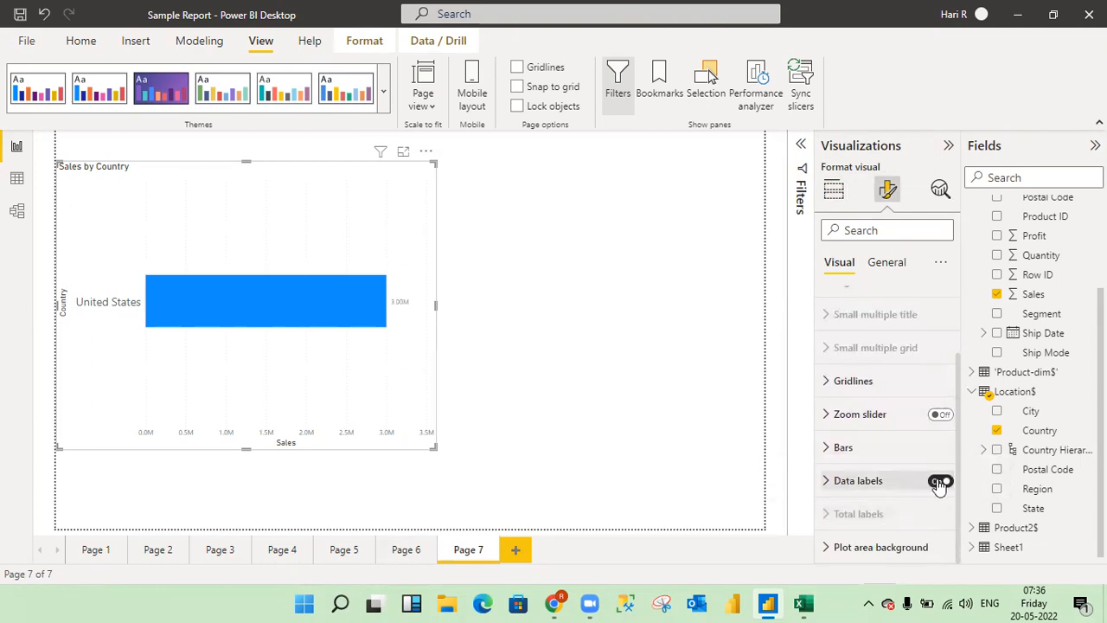
Set the font size of the chart's data label values to 14
click(828, 481)
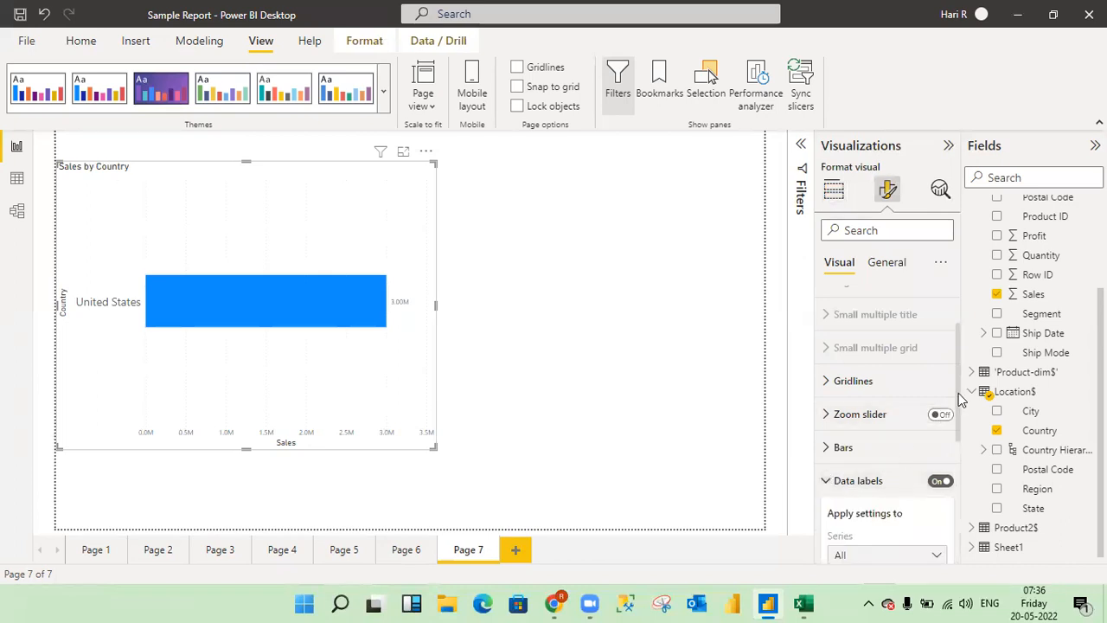
drag(958, 403, 963, 505)
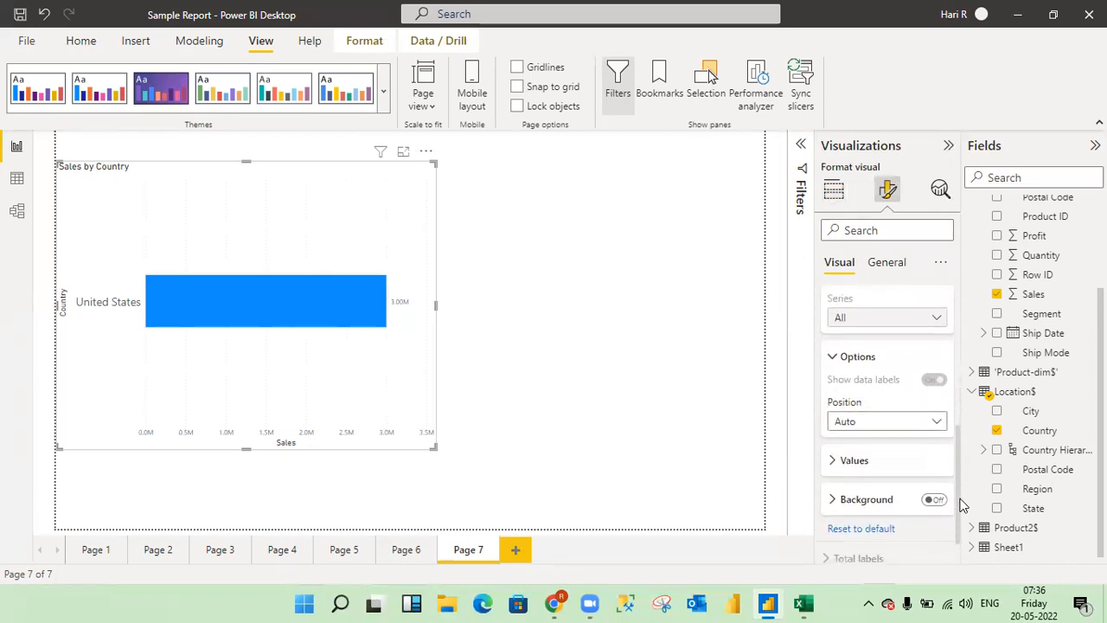
click(837, 465)
click(937, 495)
click(938, 495)
click(937, 495)
click(938, 495)
click(937, 494)
click(936, 495)
click(937, 496)
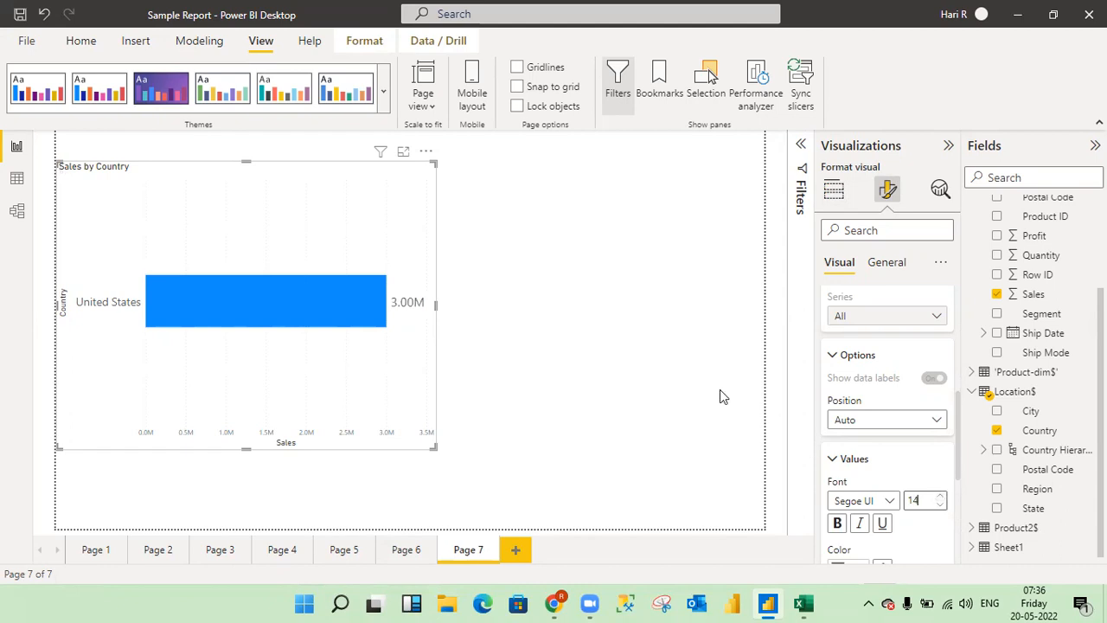
click(615, 362)
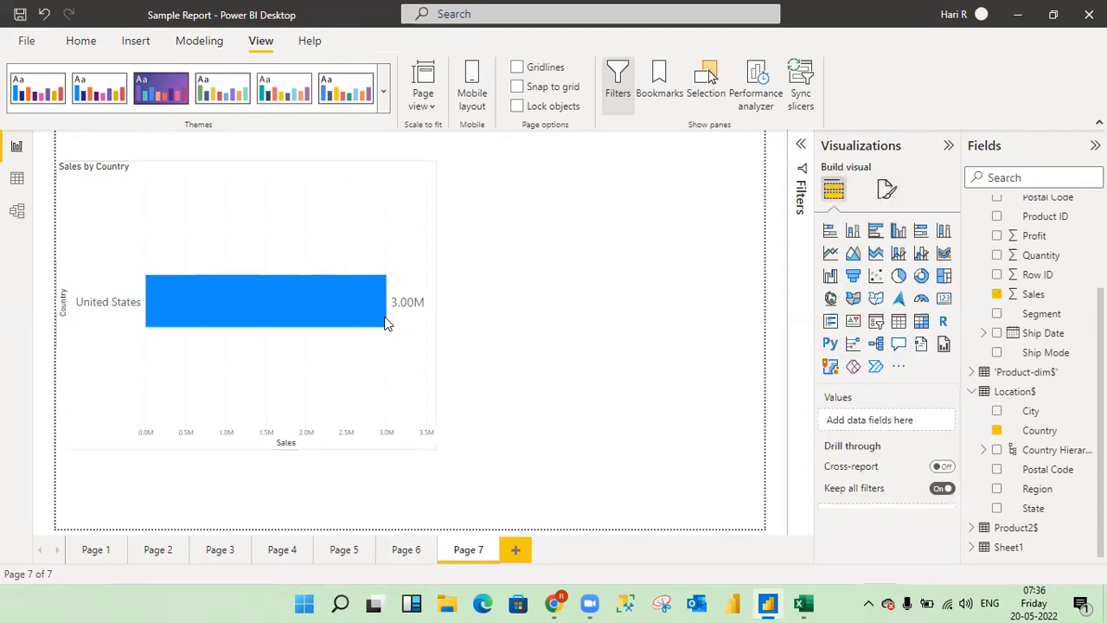
Select the Sales by Country chart and inspect the tooltip of the United States bar
mouse_move(387, 323)
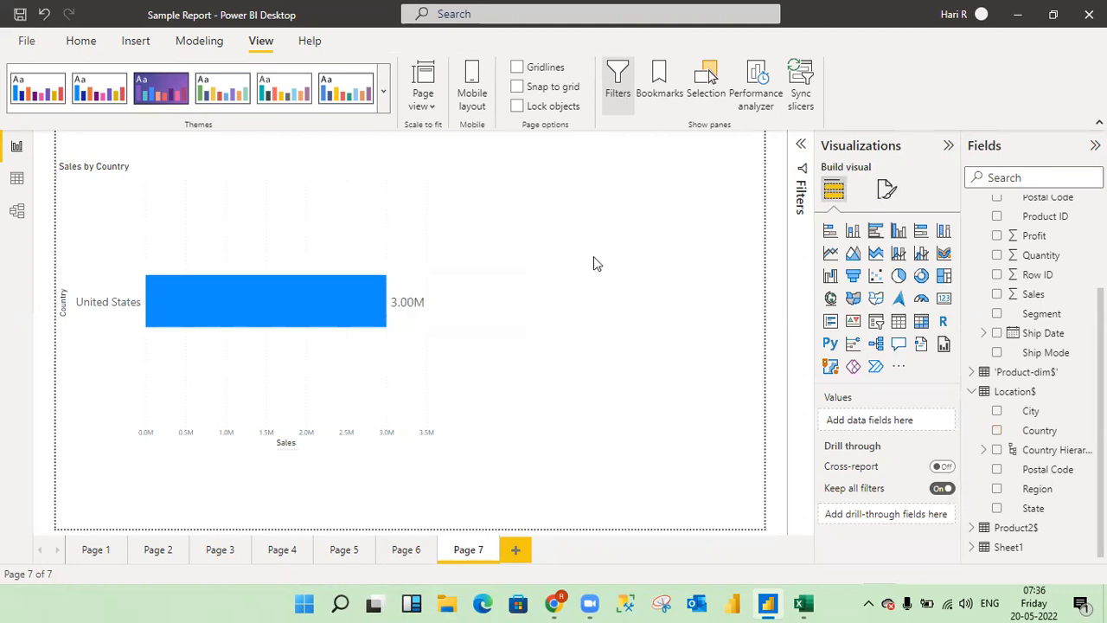
click(319, 206)
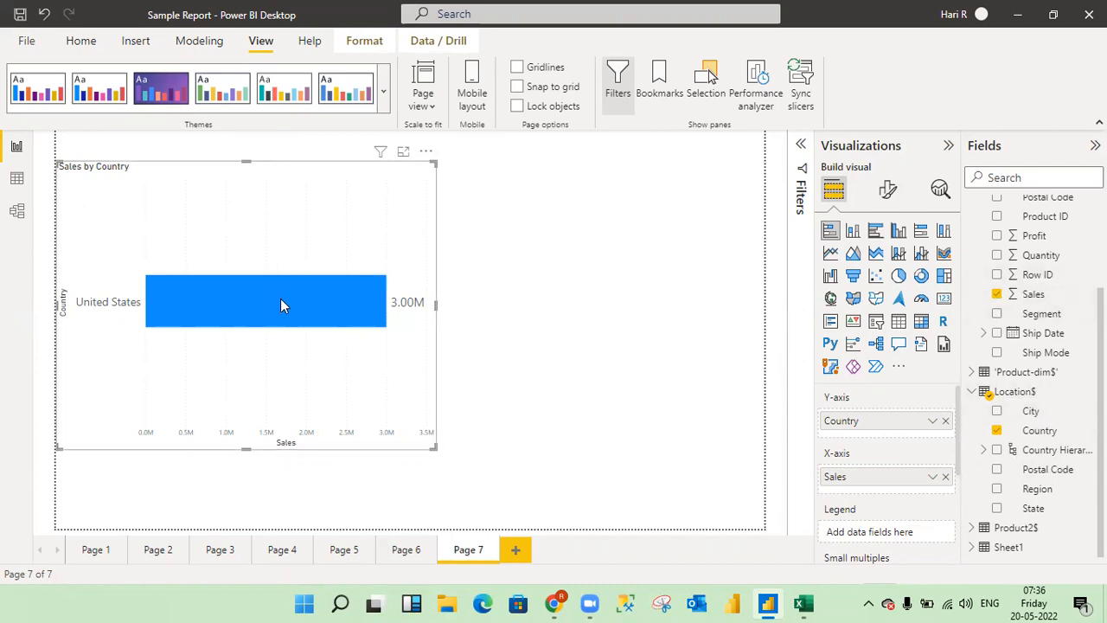
mouse_move(280, 298)
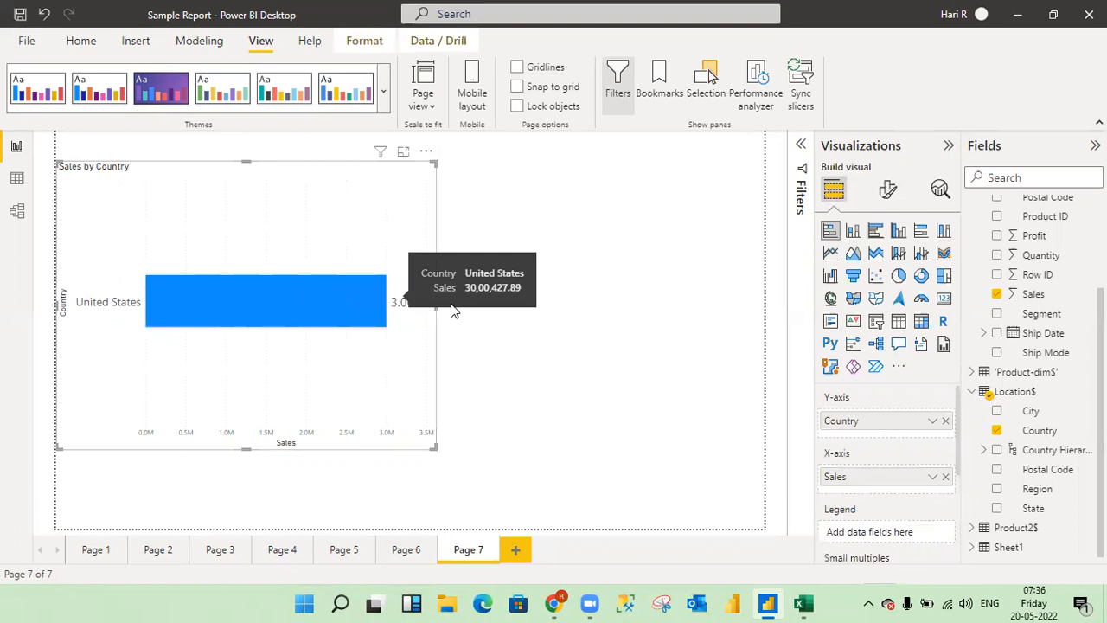
mouse_move(315, 295)
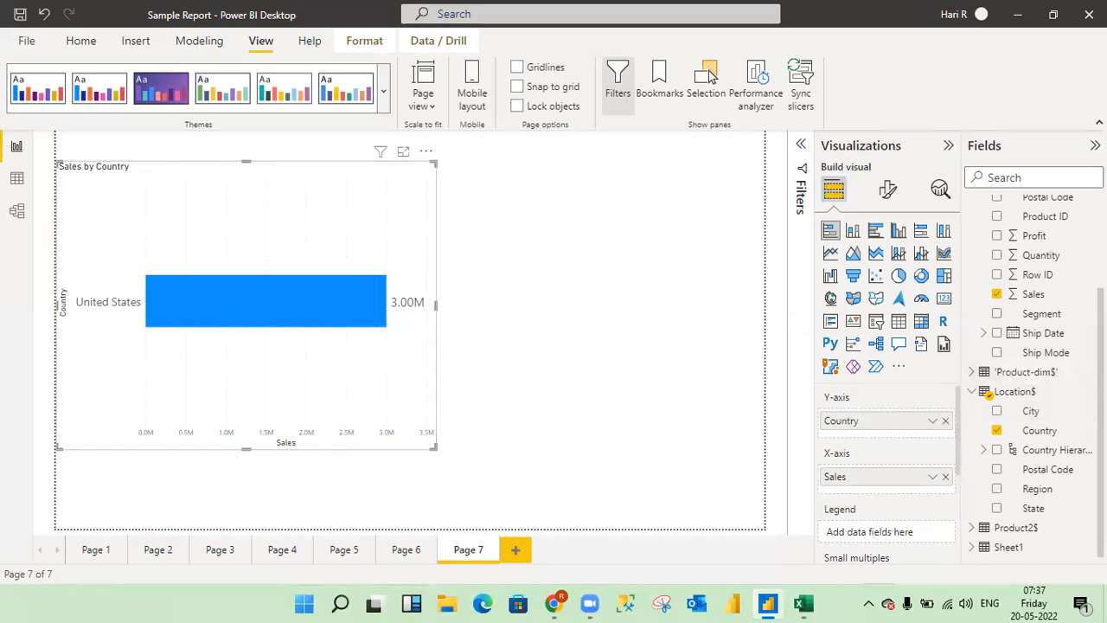
Delete the existing Country Hierarchy of the Location$ table from the model and confirm the deletion
click(971, 529)
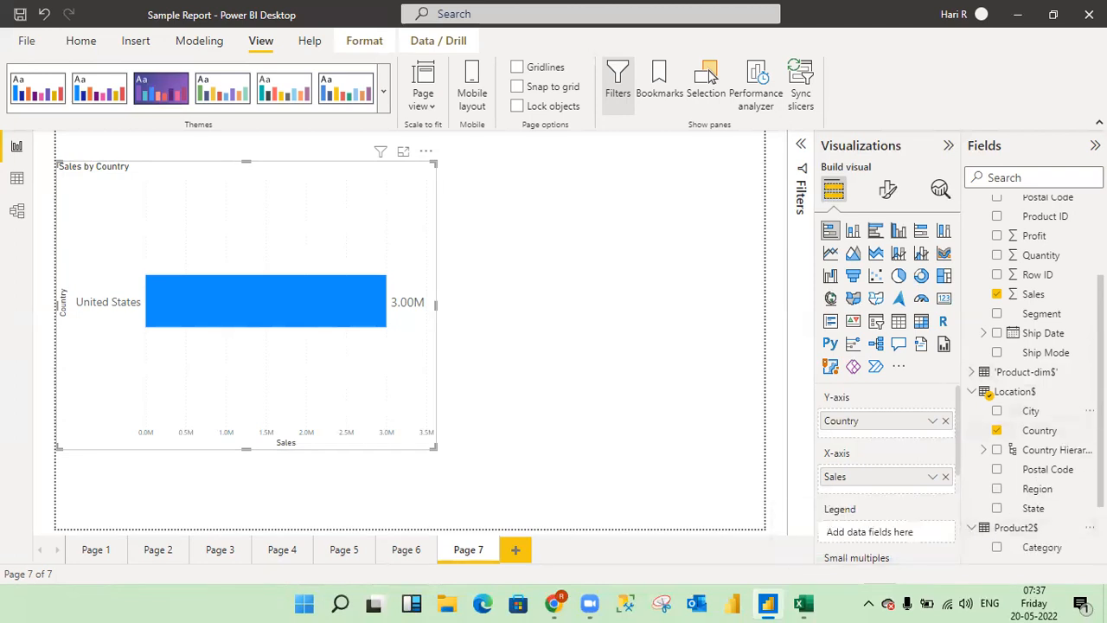
scroll(1033, 372, down, 3)
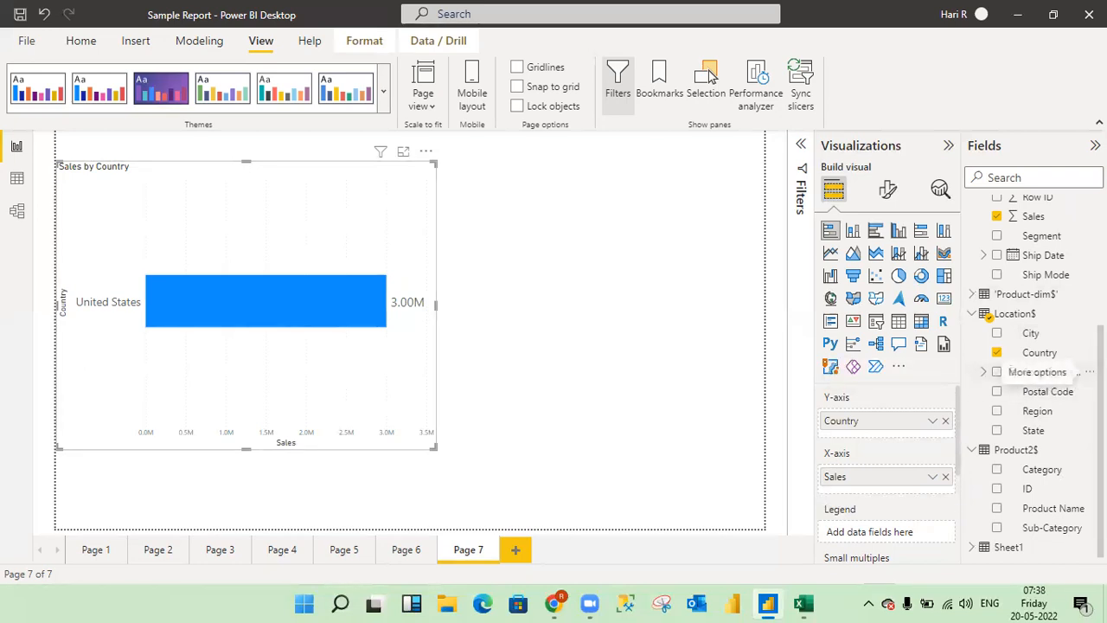
click(1088, 372)
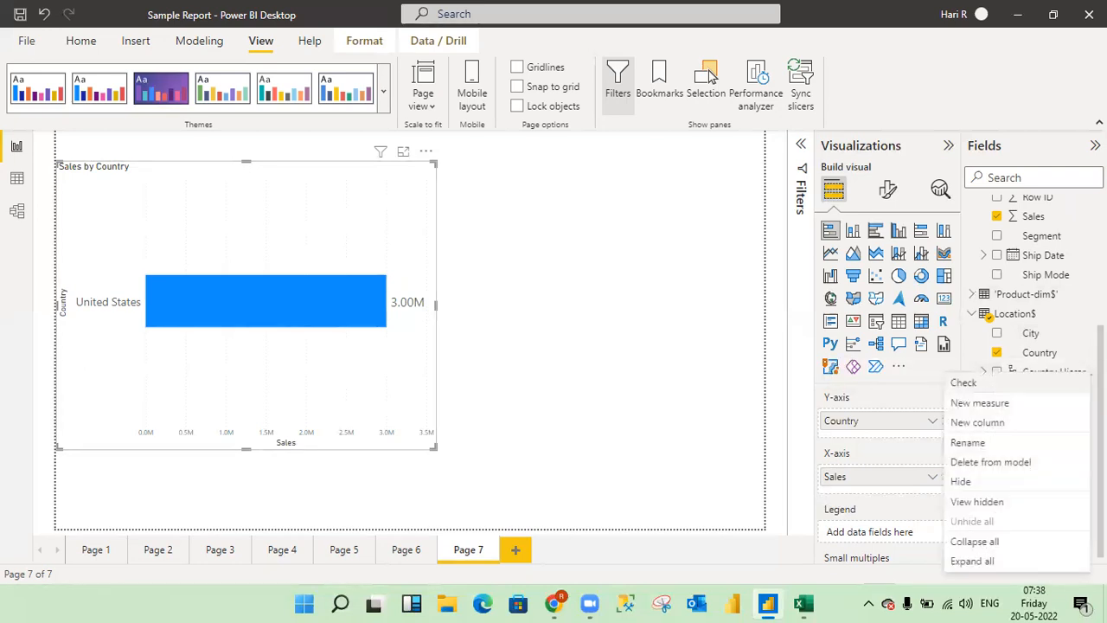
click(999, 464)
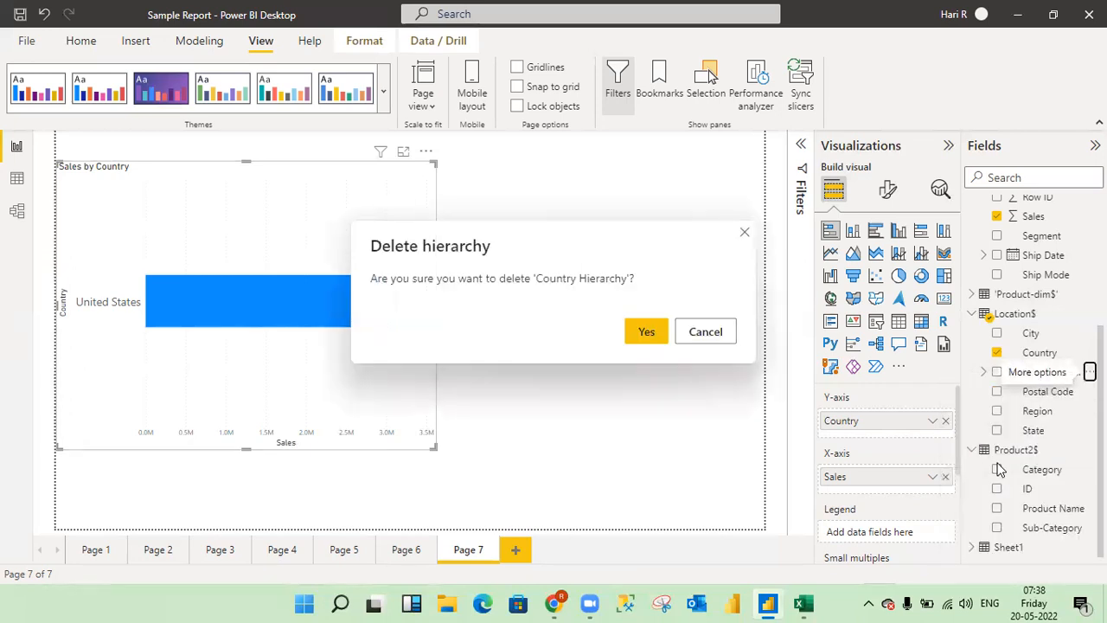
click(655, 339)
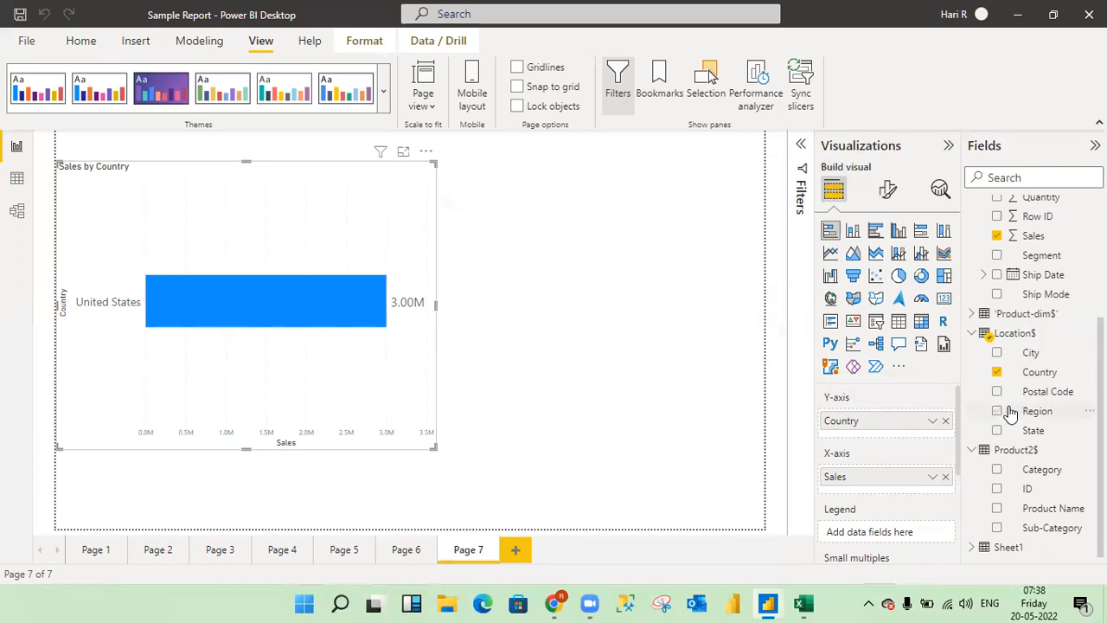
Switch to the RR Infotech_Power BI workbook in Excel and review the Drill Down & Drill up and Hierarchy notes on the Filters sheet
mouse_move(804, 603)
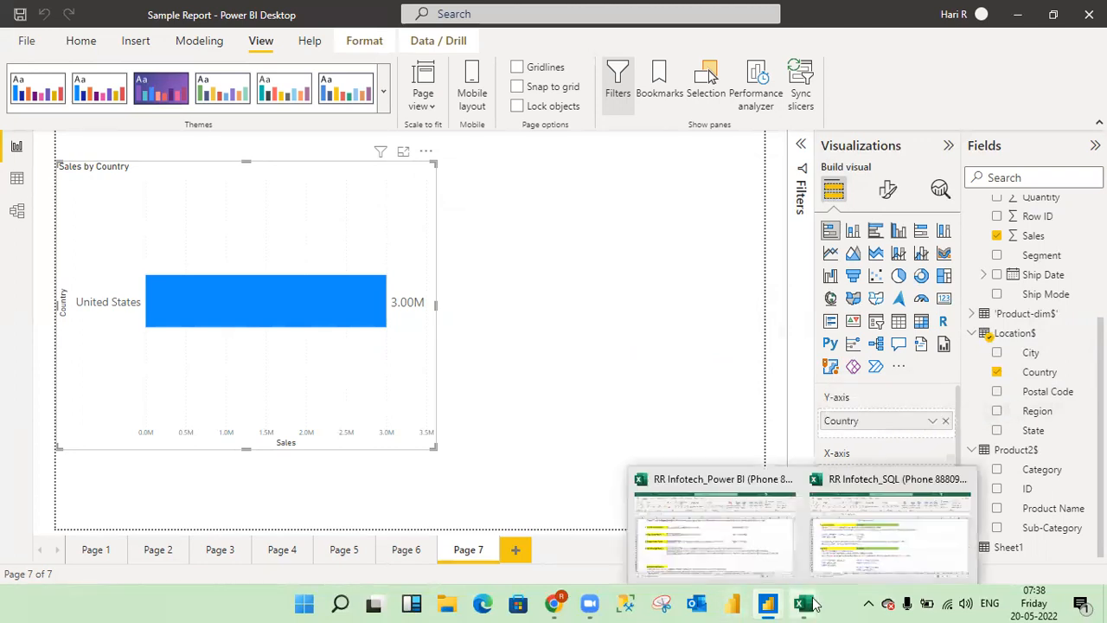
click(746, 554)
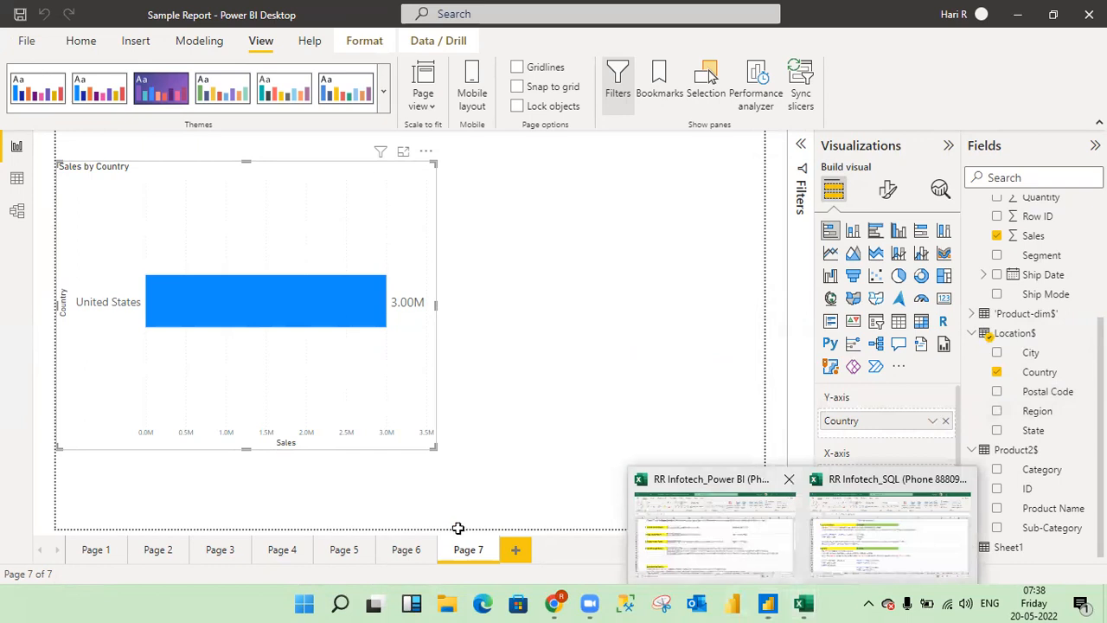
click(321, 516)
key(Down)
key(Down)
key(Down)
key(Down)
key(Down)
key(Down)
key(Down)
key(Down)
key(Down)
key(Down)
key(Down)
key(Down)
key(Down)
key(Down)
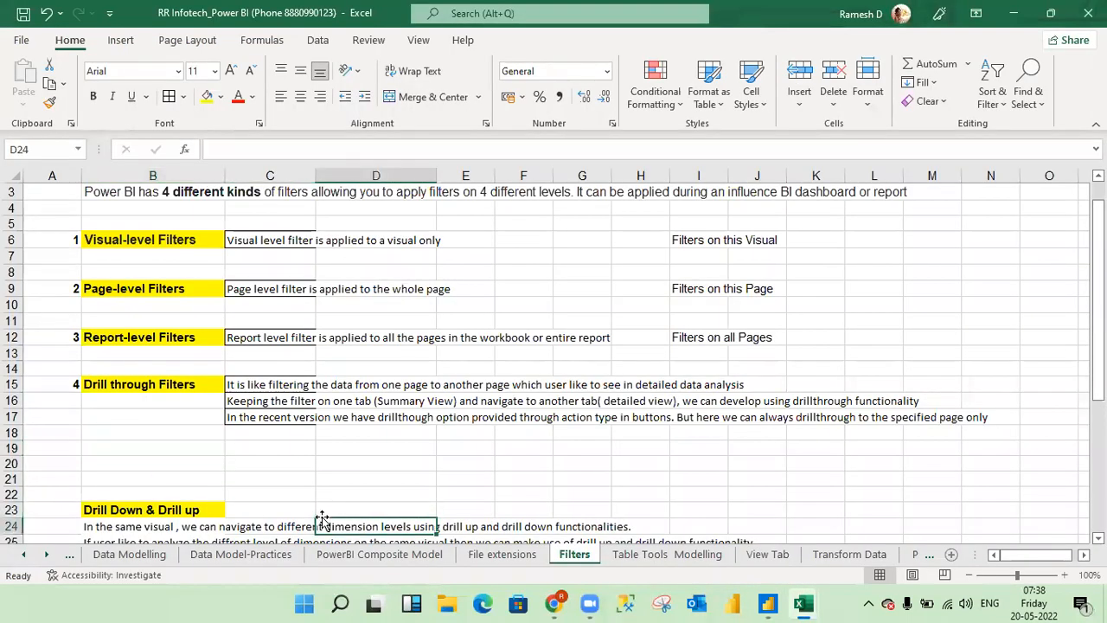
key(Down)
key(Down)
key(Down)
key(Down)
key(Down)
key(Down)
key(Down)
key(Down)
key(Down)
key(Down)
key(Up)
key(Up)
key(Up)
key(Up)
key(Up)
key(Up)
key(Up)
key(Up)
key(Up)
key(Up)
key(Up)
key(Up)
key(Up)
key(Up)
key(Up)
key(Up)
key(Up)
key(Up)
key(Up)
key(Up)
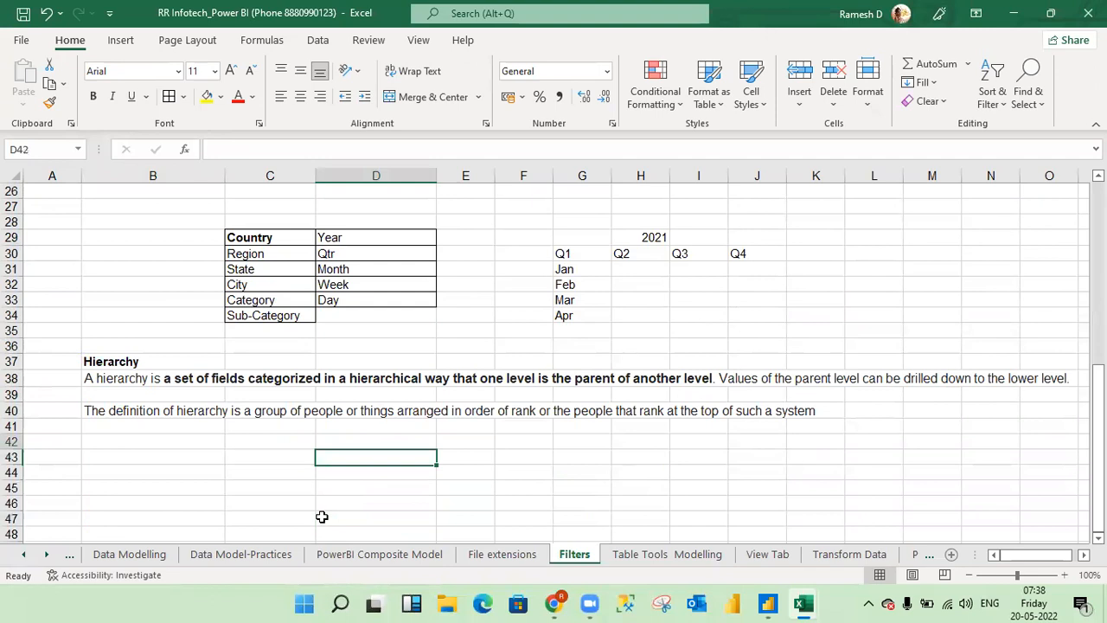
key(Up)
key(Up)
key(Up)
key(Up)
key(Down)
key(Down)
key(Down)
key(Down)
key(Down)
key(Down)
key(Down)
key(Down)
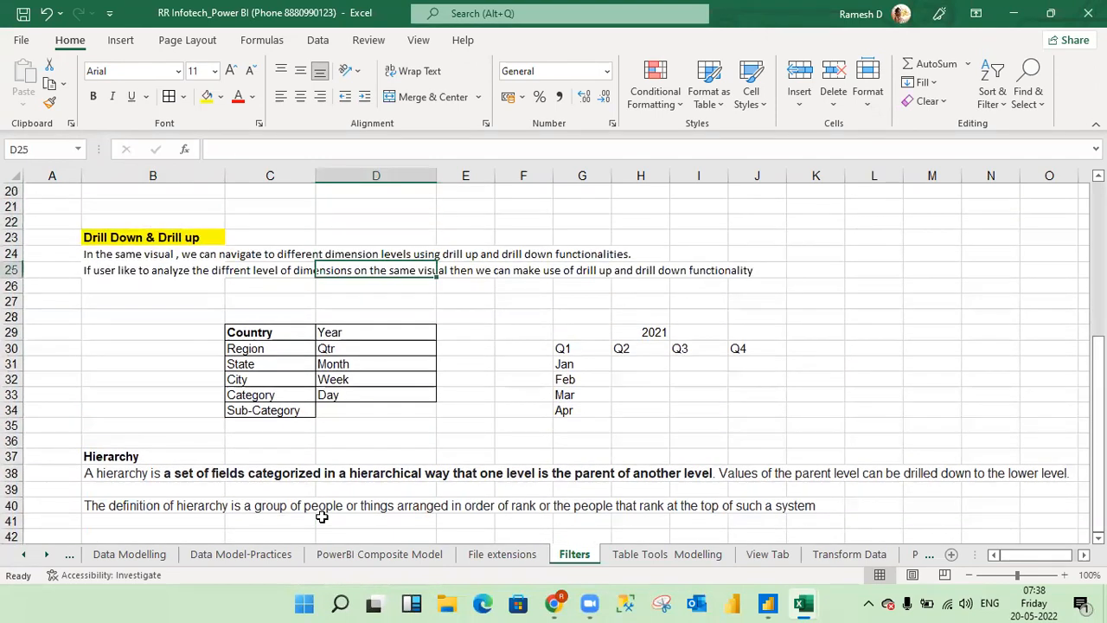
Highlight the Country, Region, State and City levels in the example table below the Drill Down & Drill up notes
key(Down)
key(Left)
key(Down)
key(Up)
key(shift+Down)
key(shift+Down)
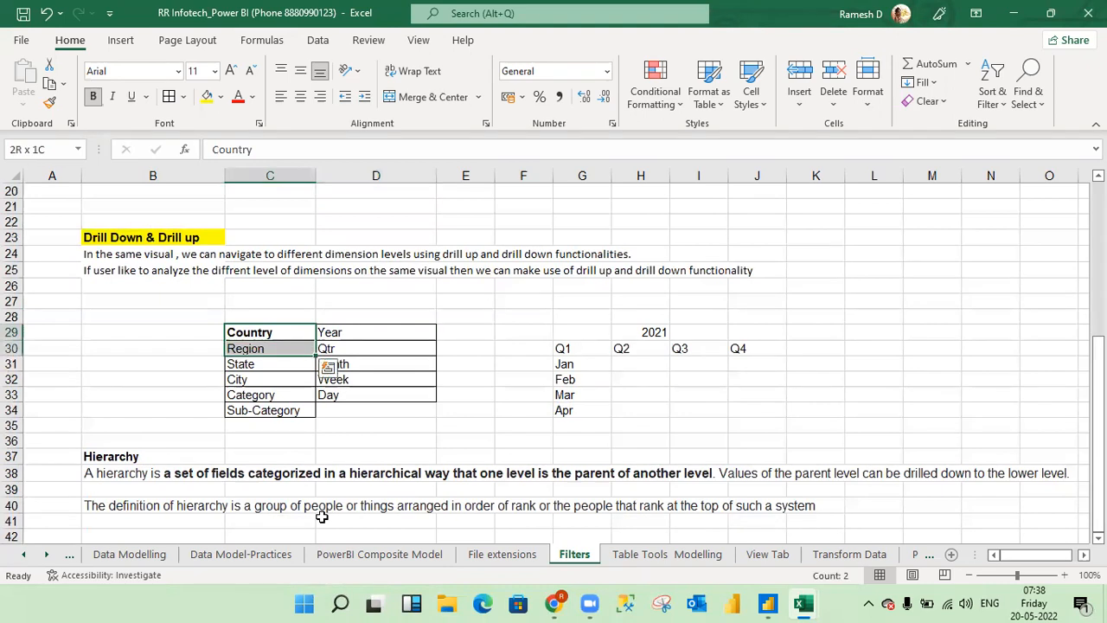
key(shift+Down)
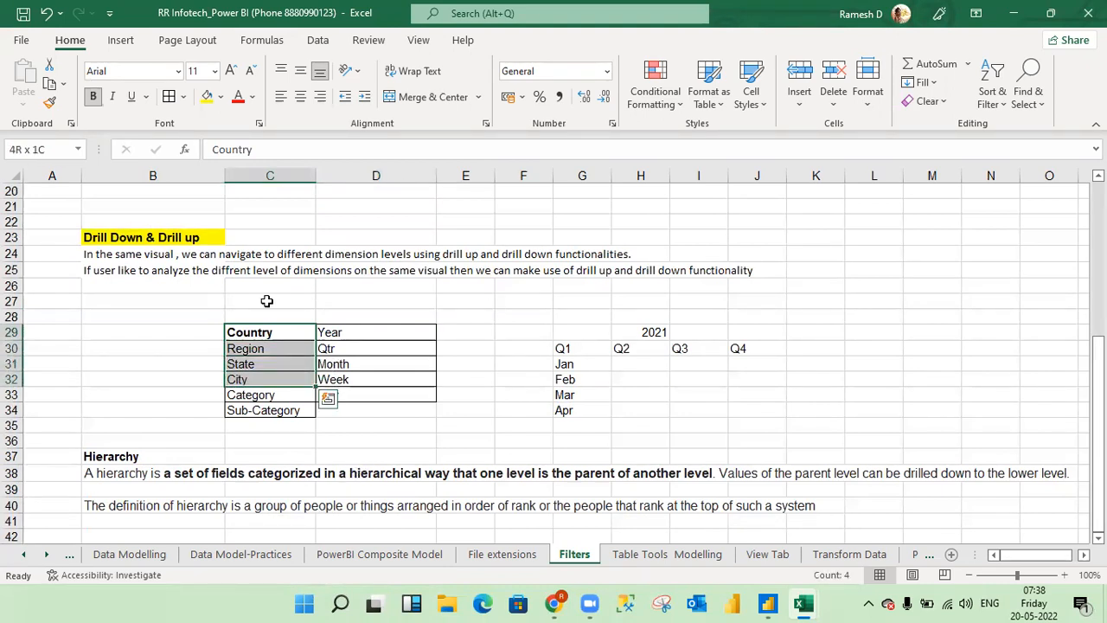
Switch back to Power BI Desktop and create a new hierarchy from the Country field of the Location$ table
key(alt+Tab)
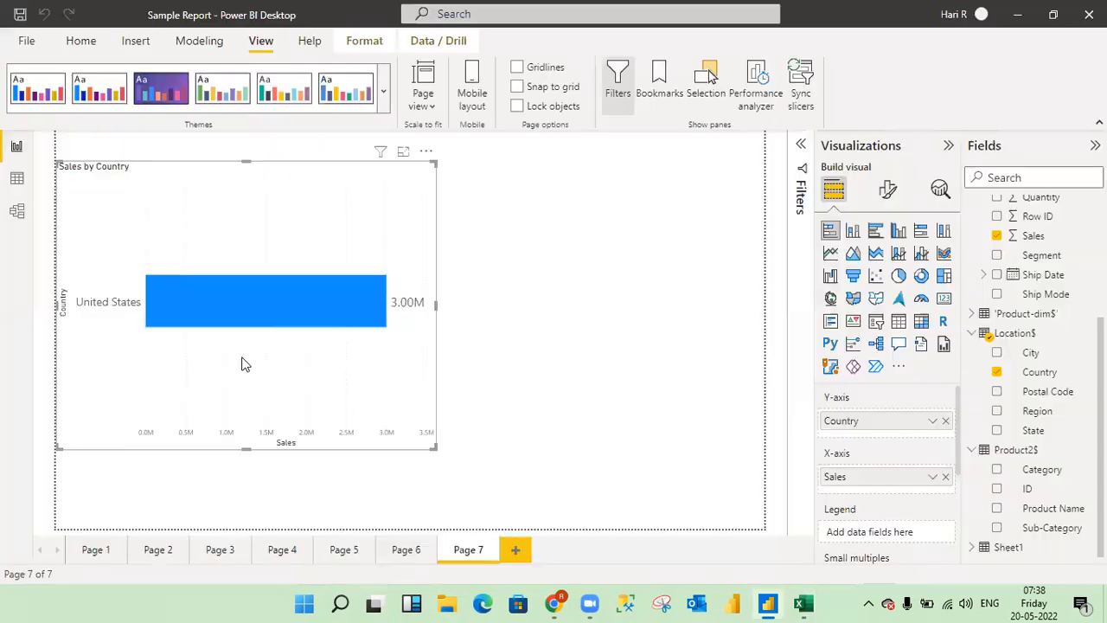
key(alt+Tab)
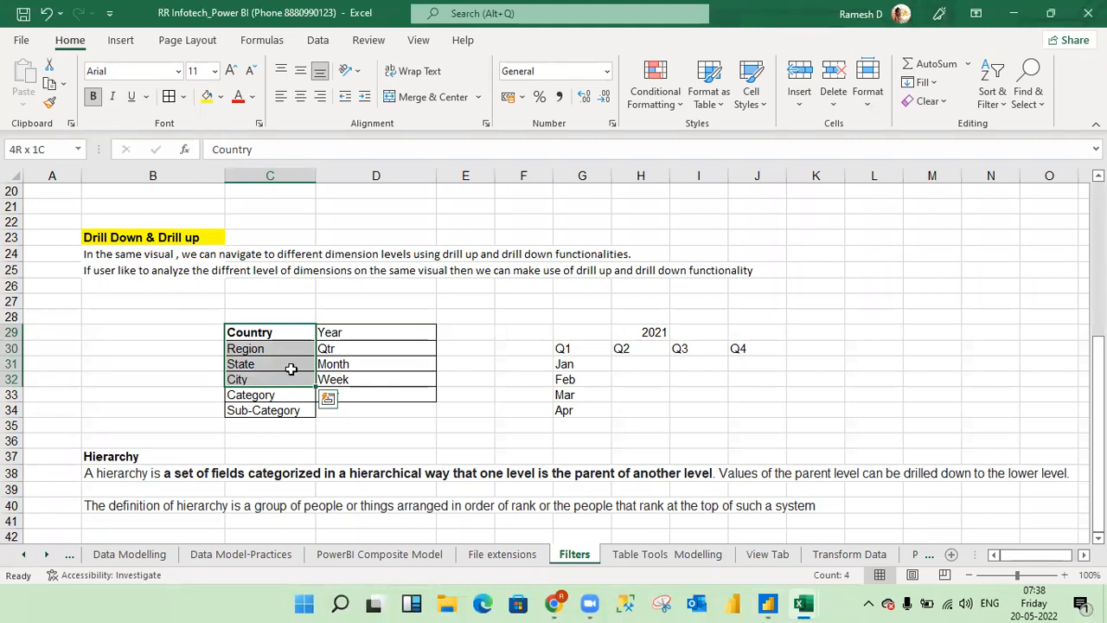
key(alt+Tab)
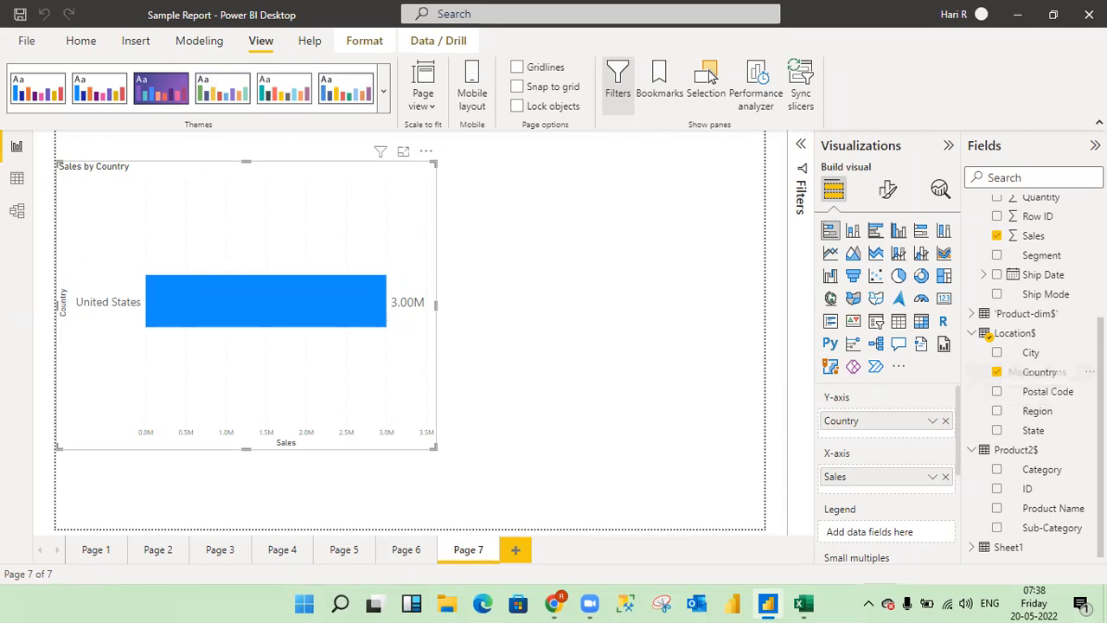
click(1090, 372)
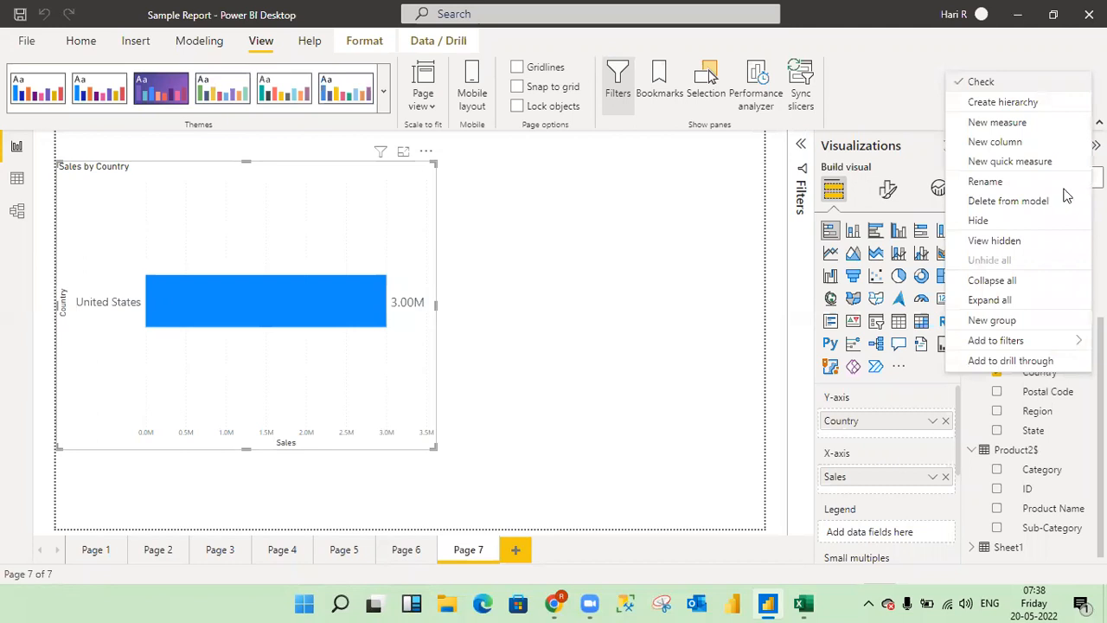
click(1008, 102)
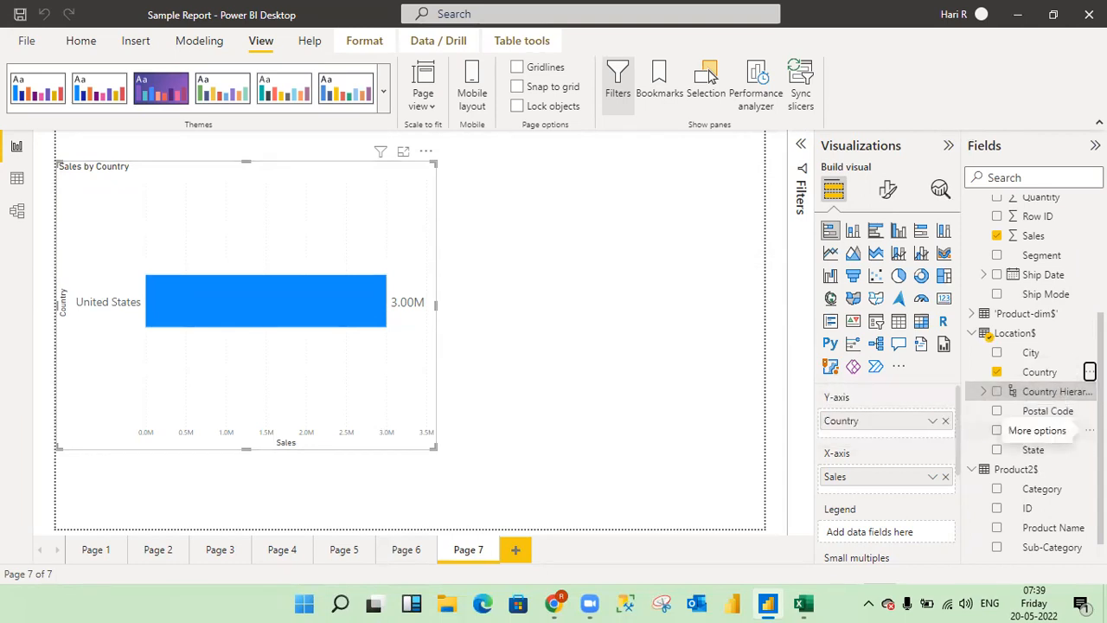
Add the Region field to the Country Hierarchy, deselect the chart, and expand the hierarchy to show its levels
click(1089, 430)
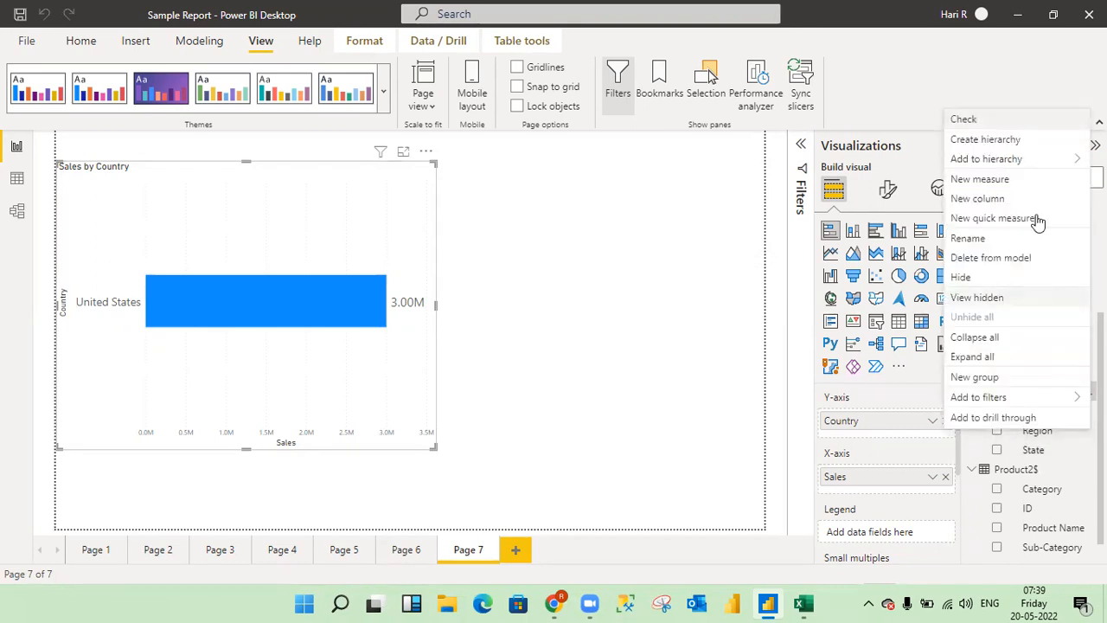
mouse_move(992, 165)
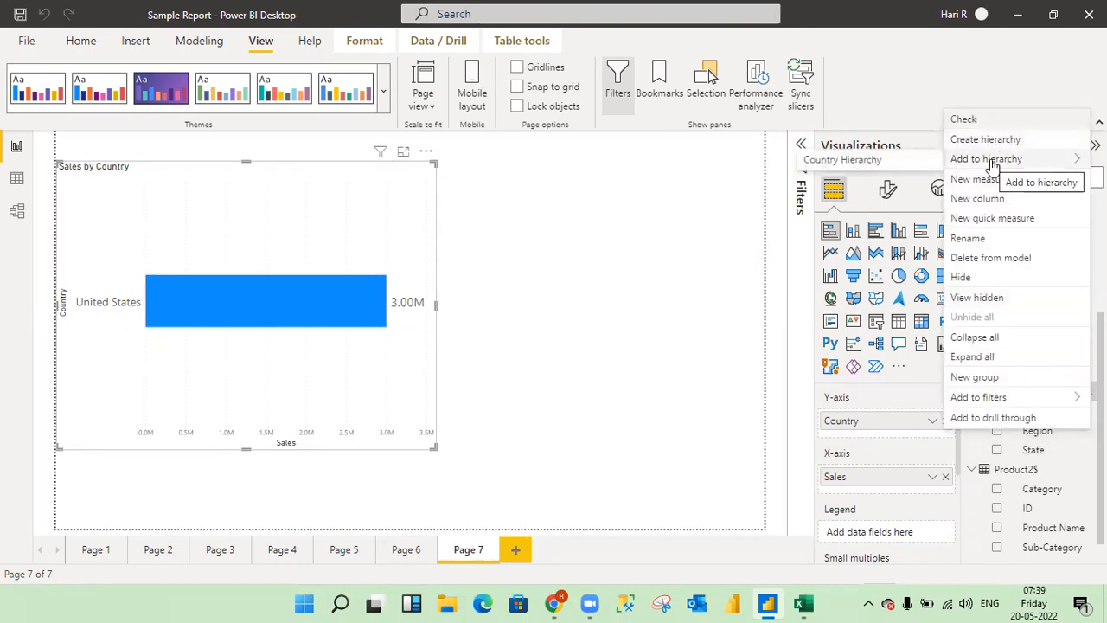
click(874, 167)
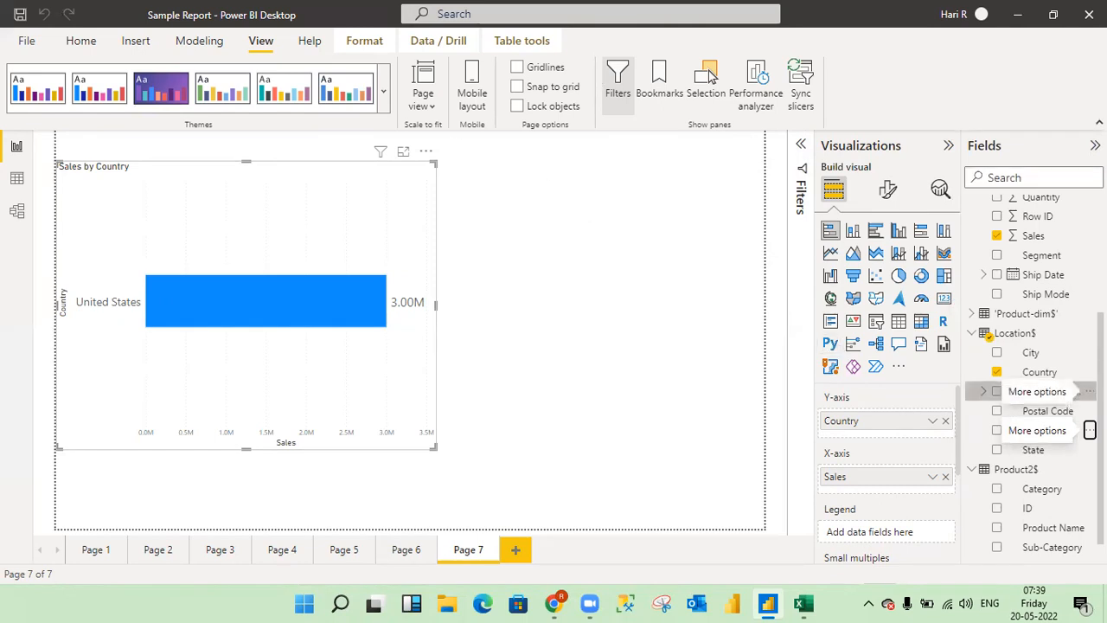
click(629, 394)
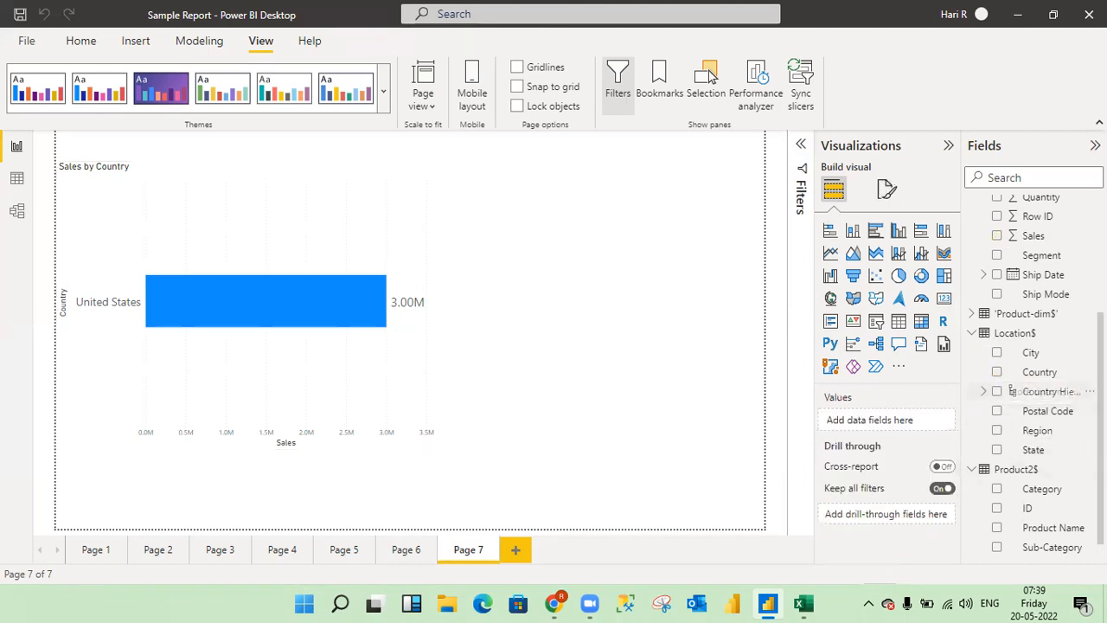
click(984, 391)
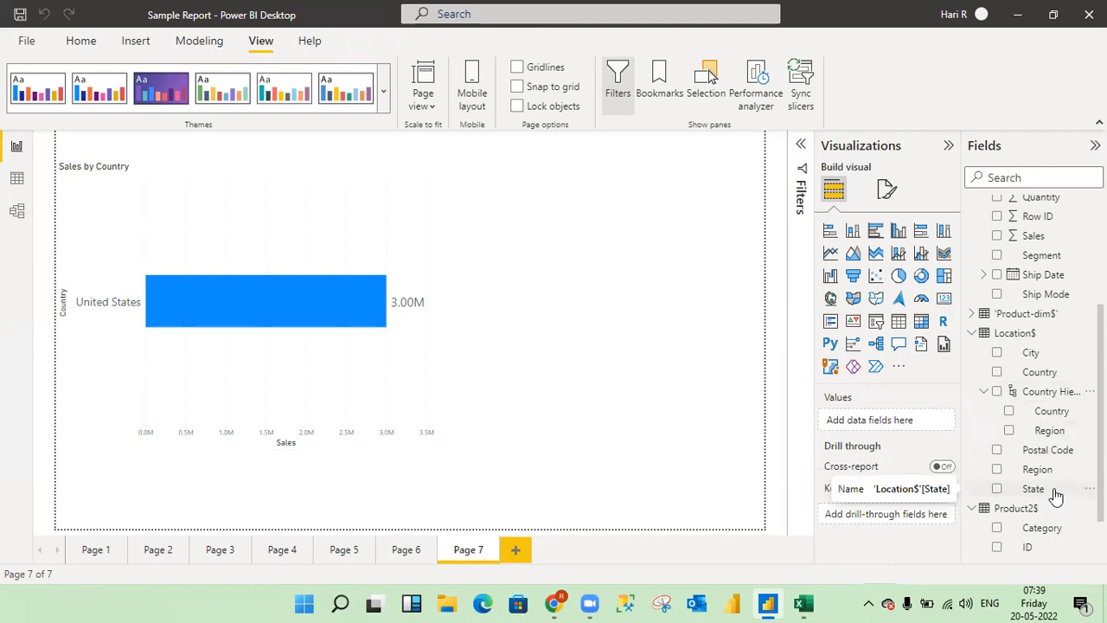
Add the State field of the Location$ table to the Country Hierarchy
click(1088, 489)
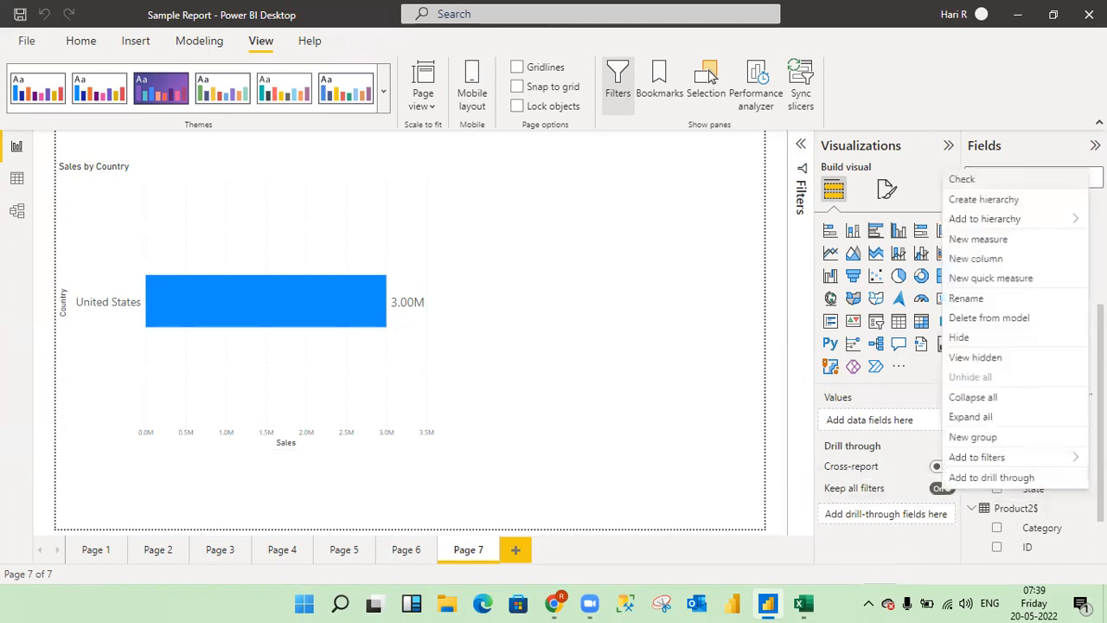
mouse_move(988, 219)
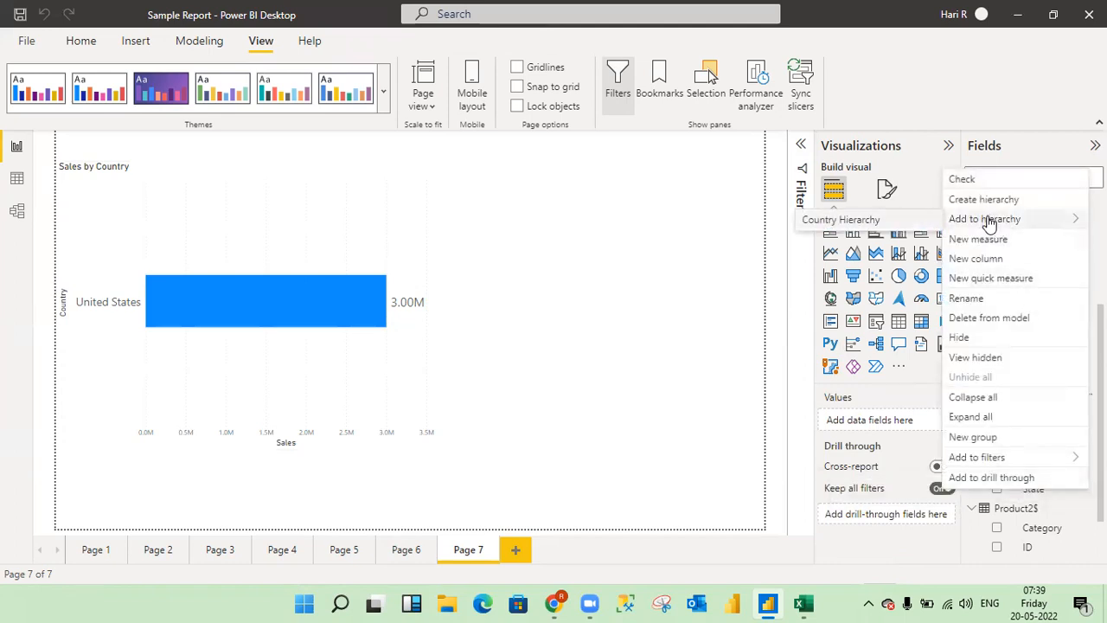
click(853, 227)
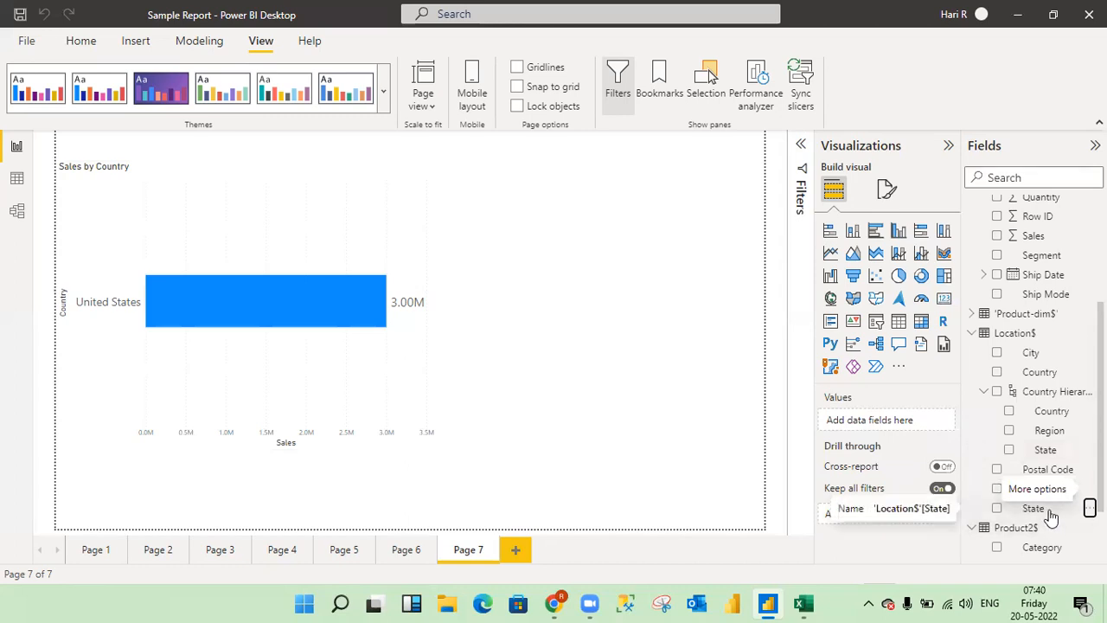
Add the City field to the Country Hierarchy and expand the hierarchy to check its level order
click(984, 392)
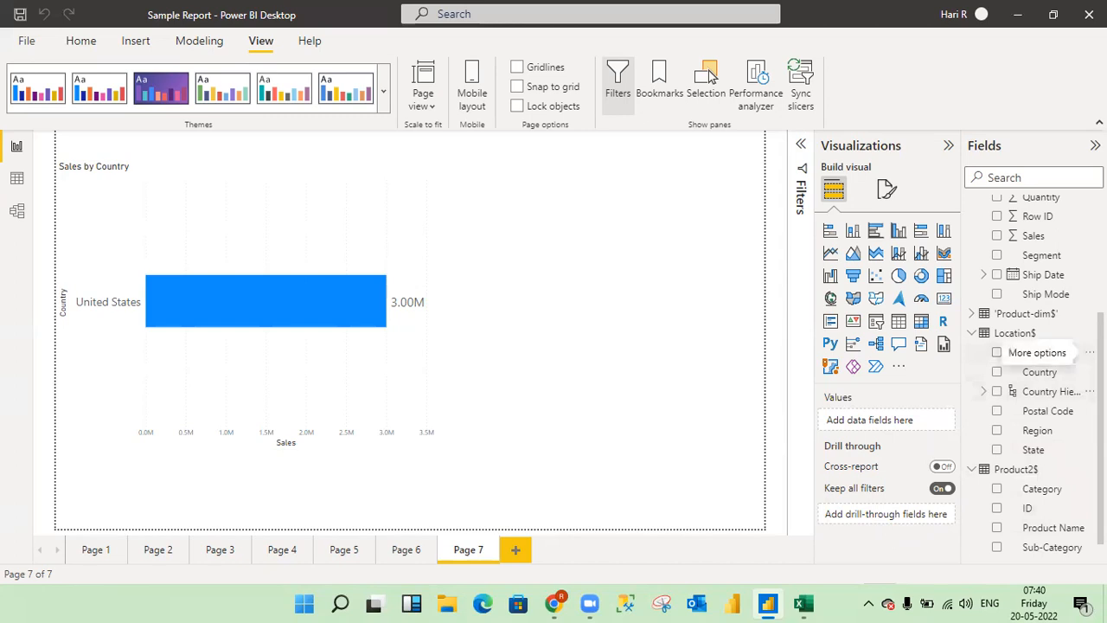
click(1089, 352)
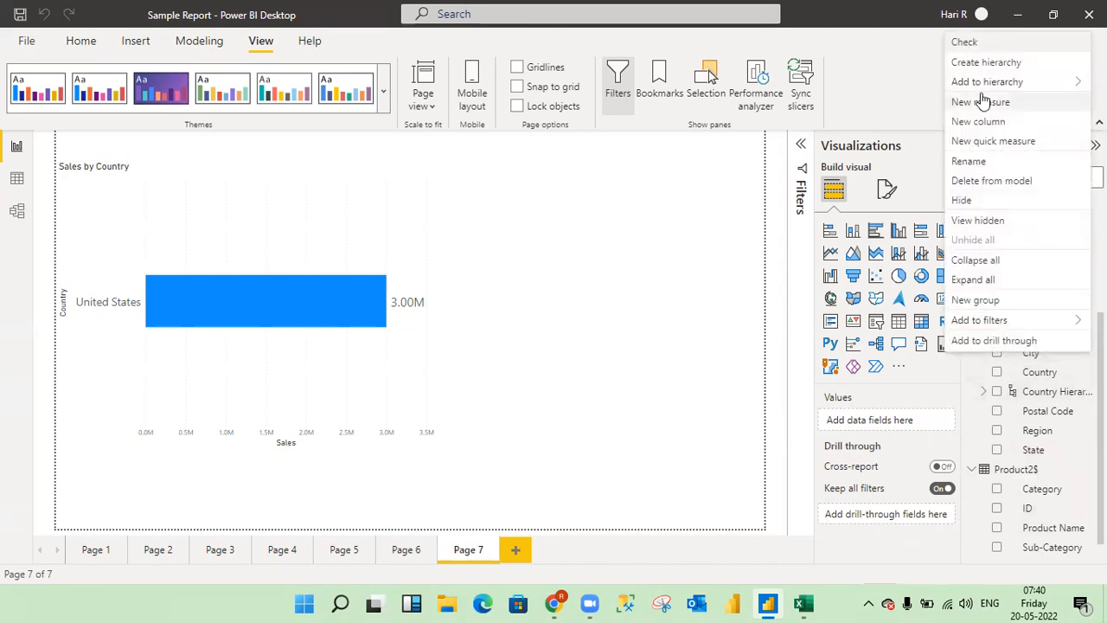
mouse_move(981, 81)
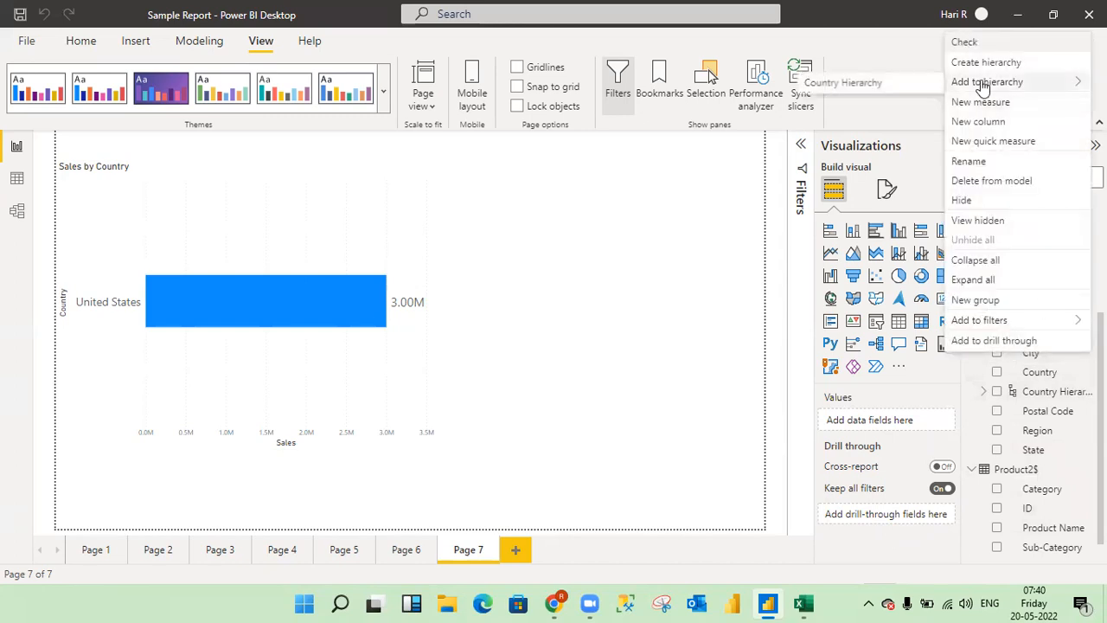
click(863, 82)
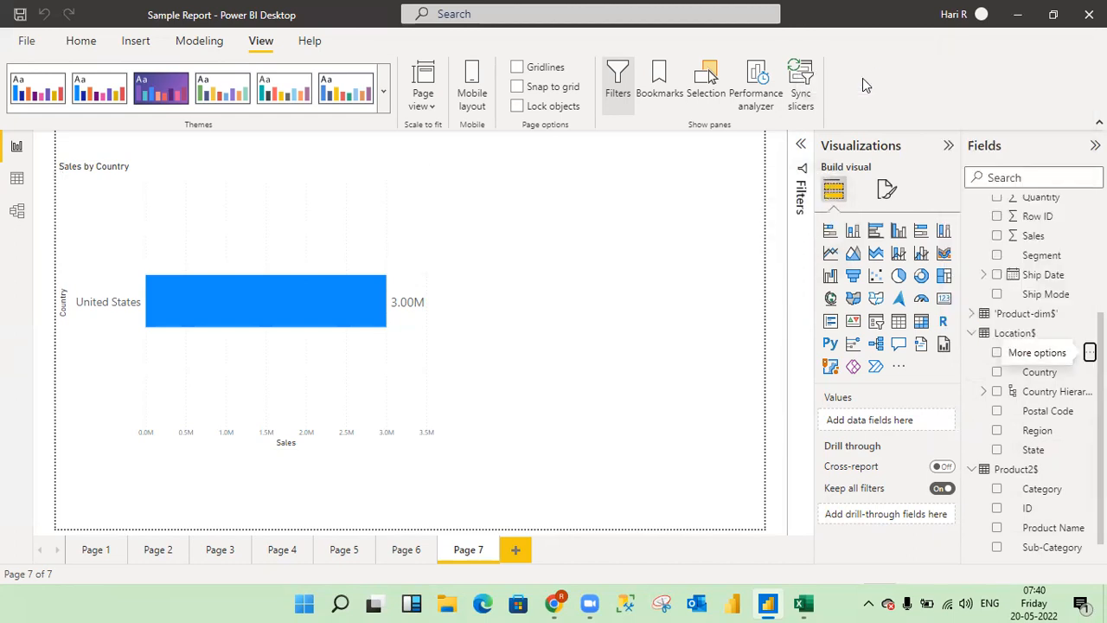
click(983, 392)
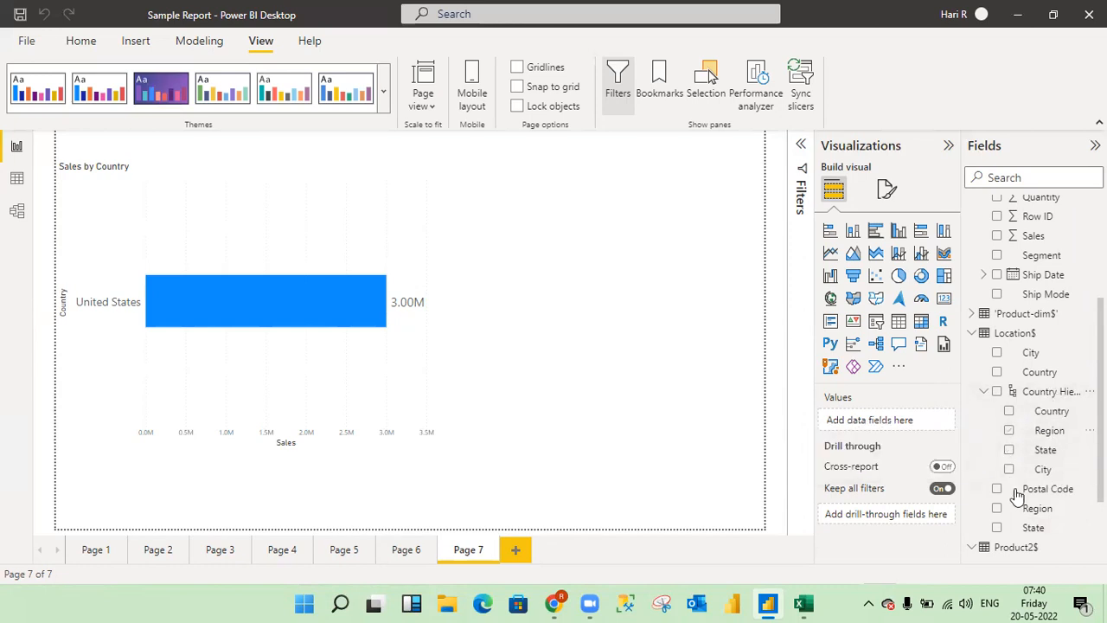
drag(1051, 413, 1049, 421)
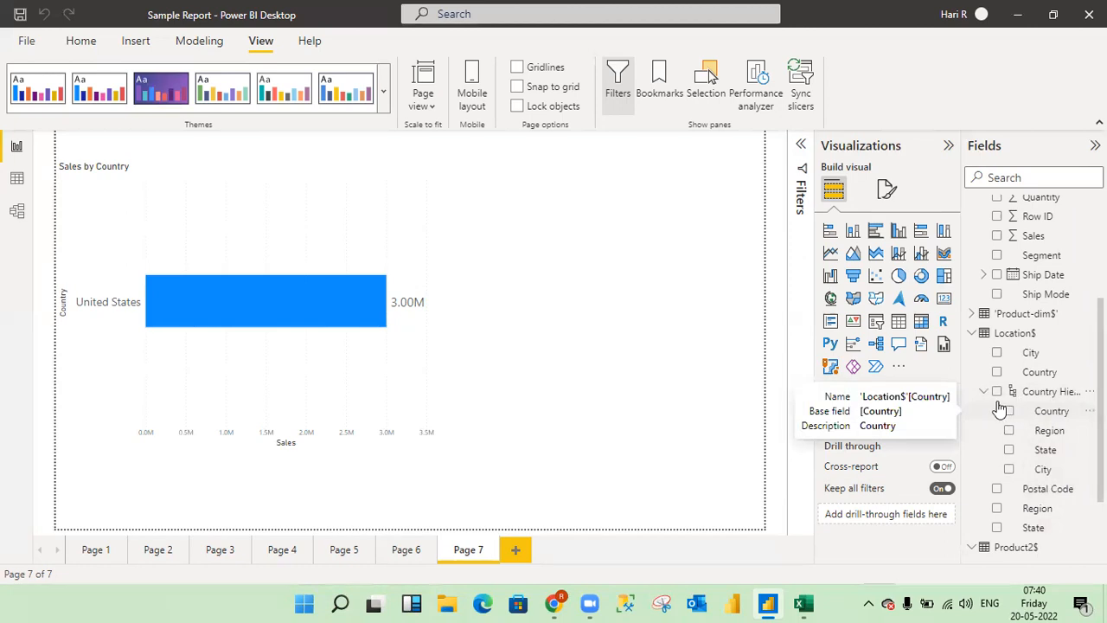
Add the Country Hierarchy to the Sales by Country chart's Y-axis below Country and drill the whole chart down through Region to State
click(338, 207)
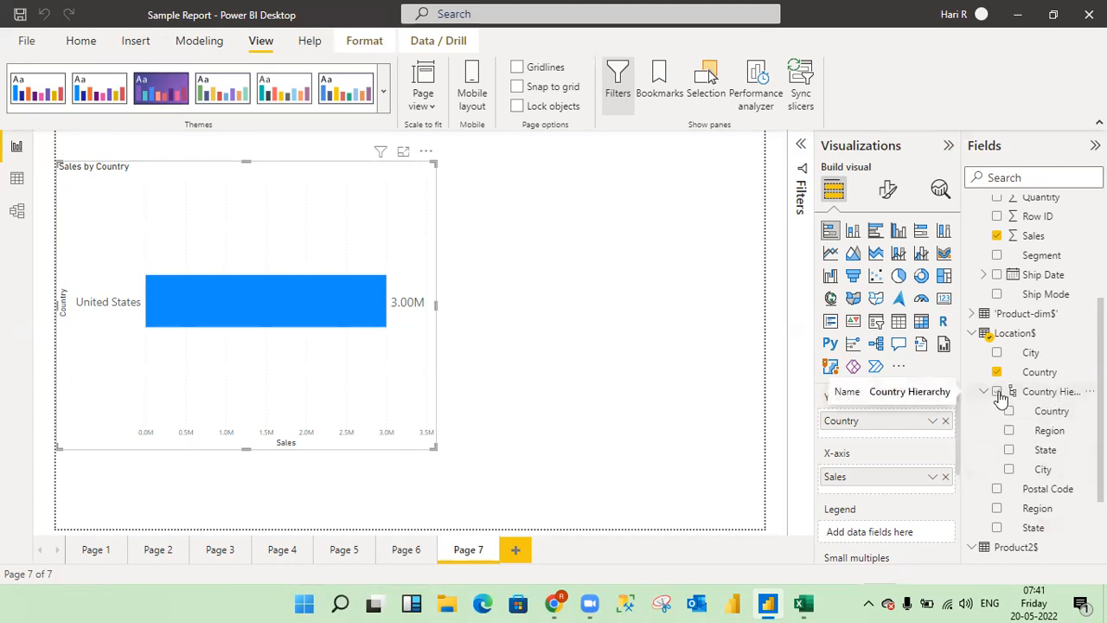
drag(1023, 398, 874, 435)
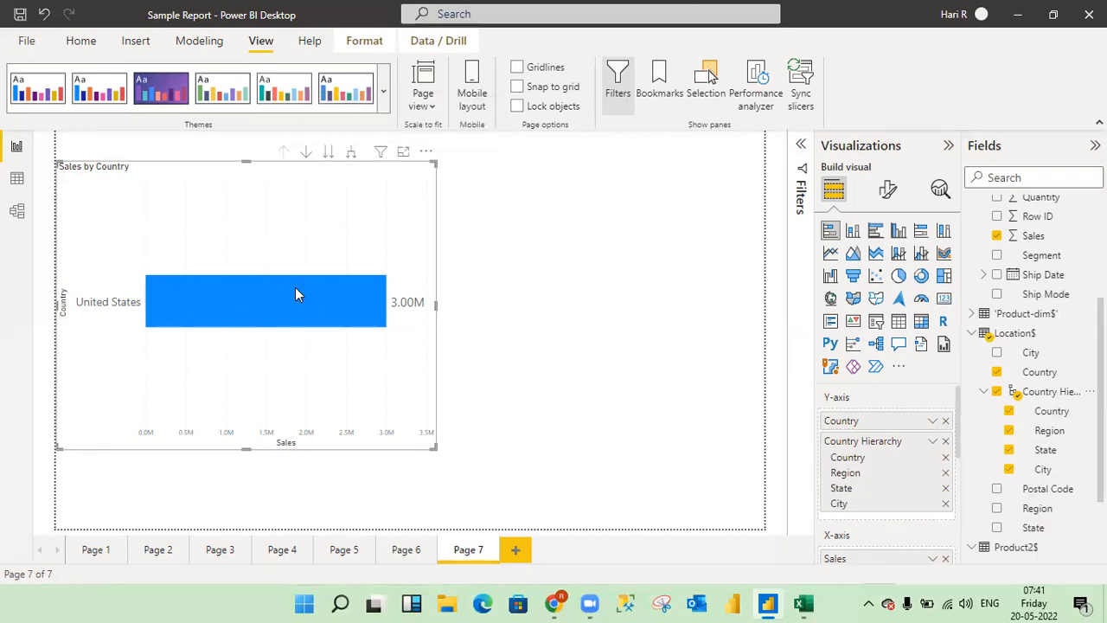
click(328, 154)
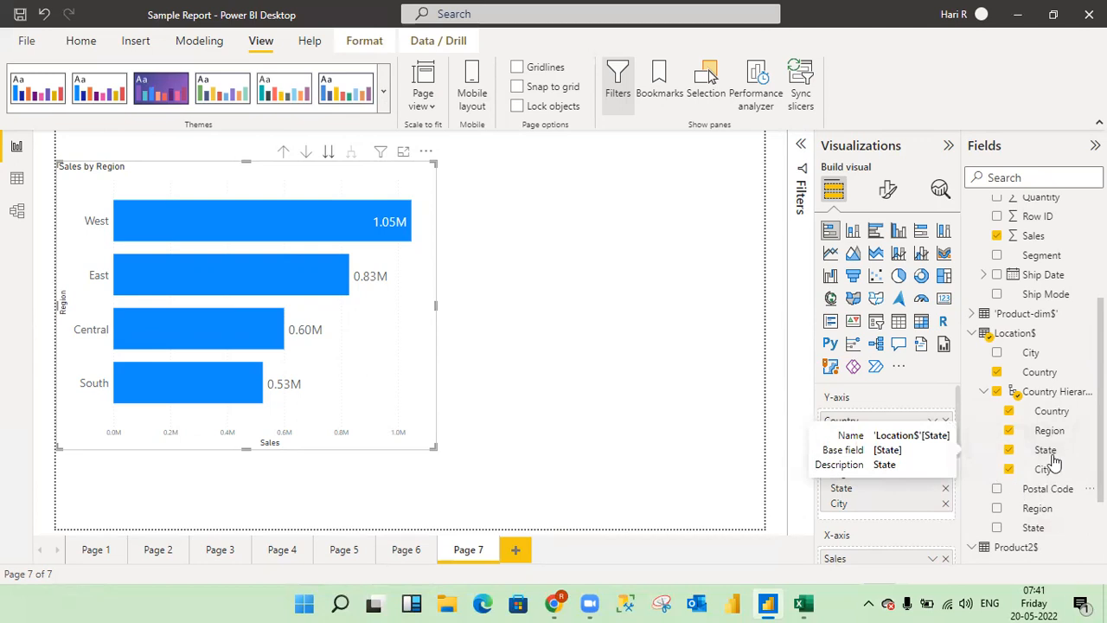
click(329, 153)
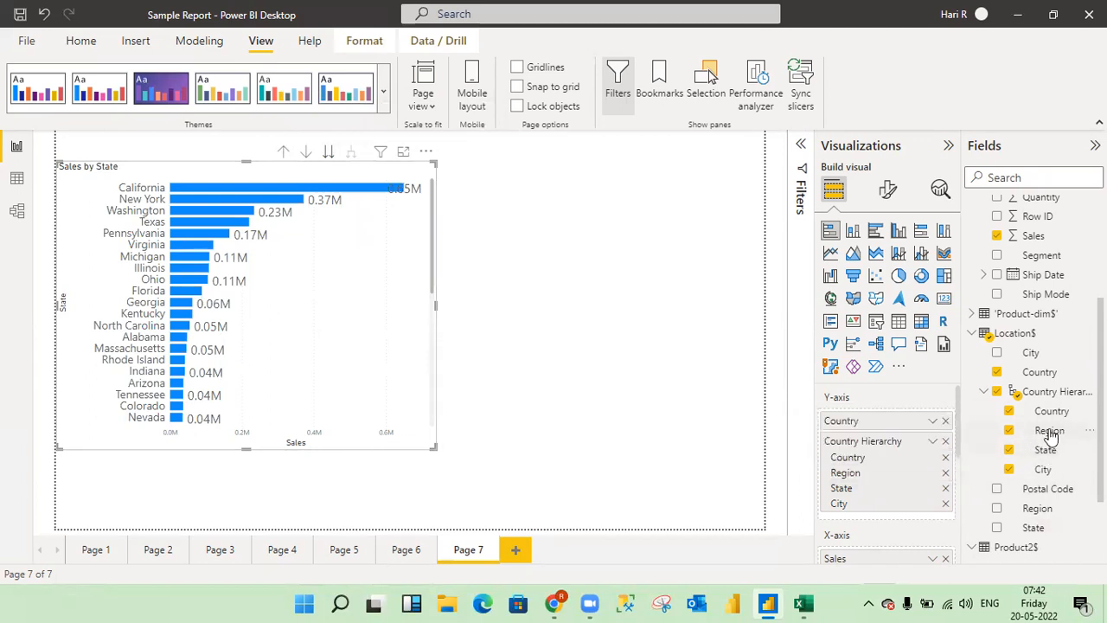
Drill the bar chart up to Region, down through State to City, and back up to Region
click(284, 154)
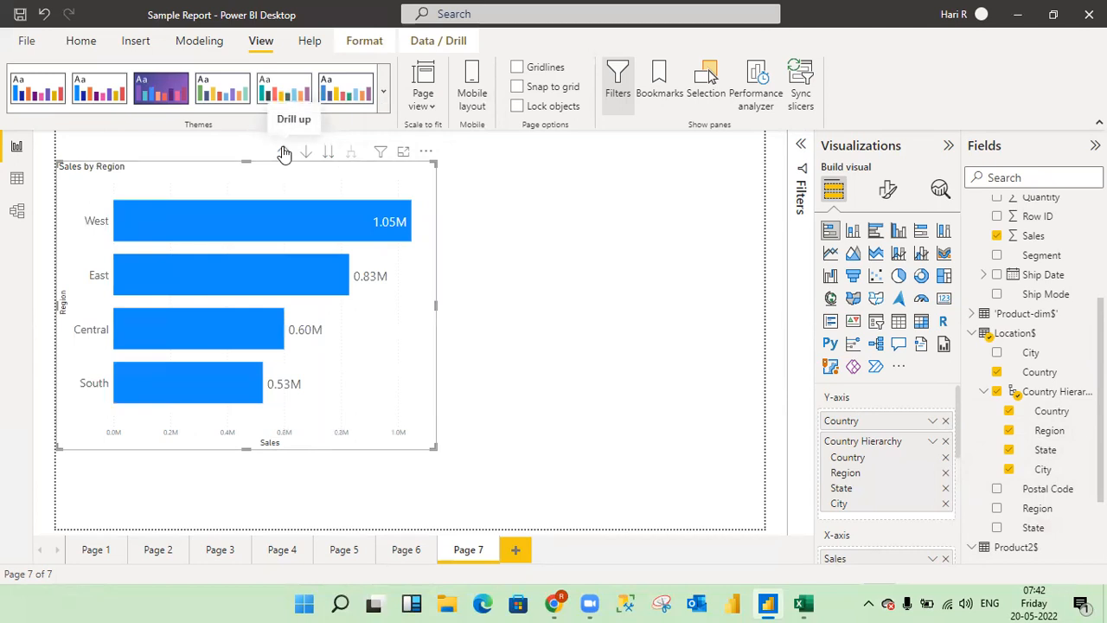
click(327, 154)
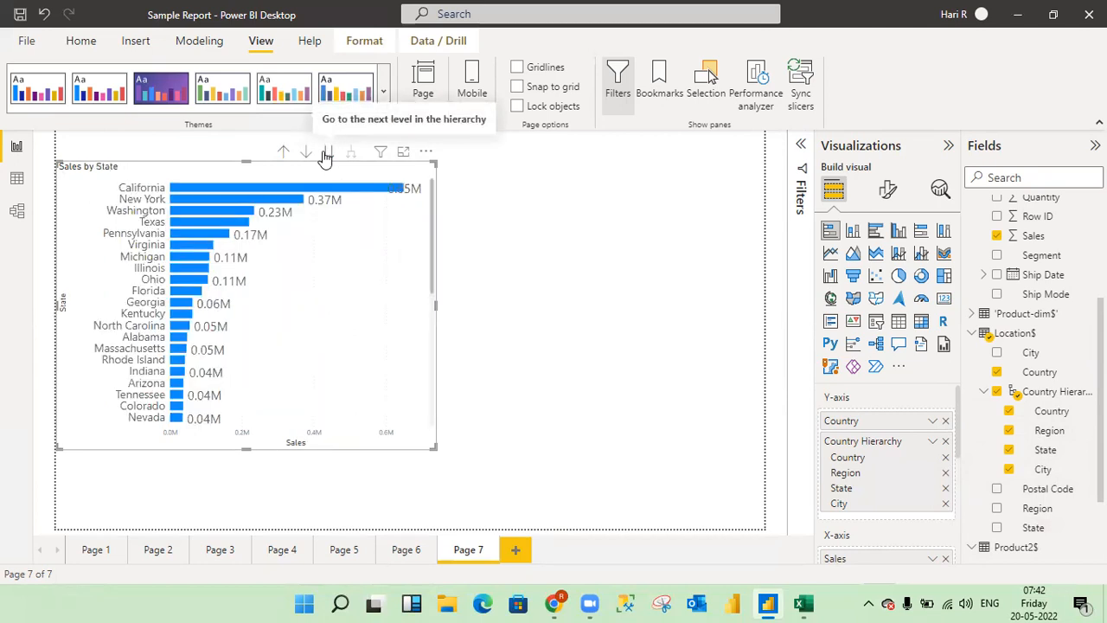
click(327, 154)
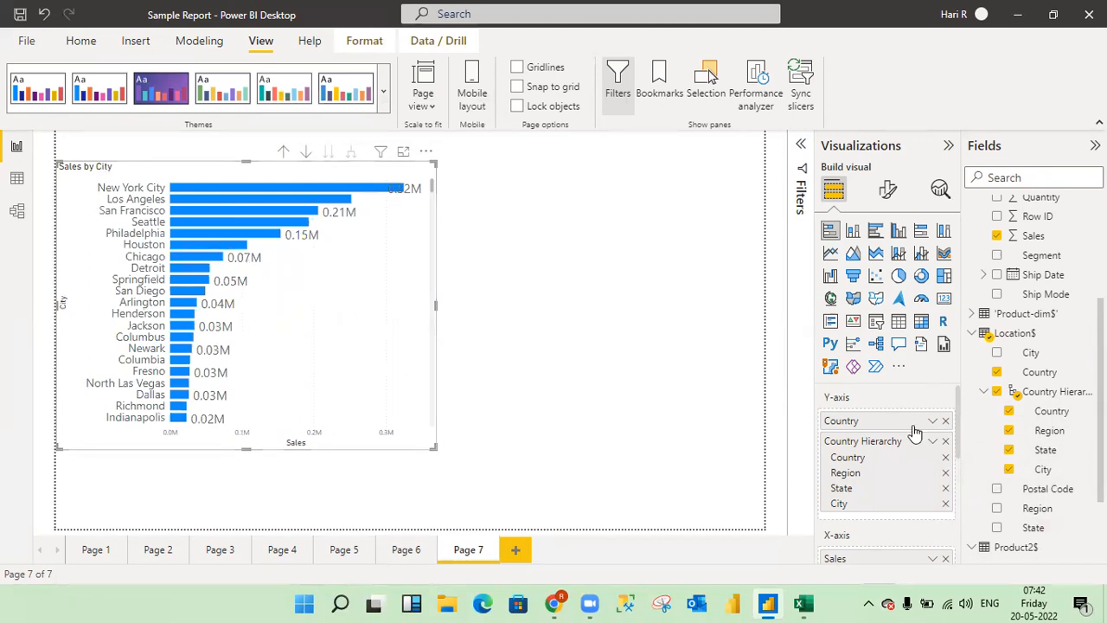
click(1069, 467)
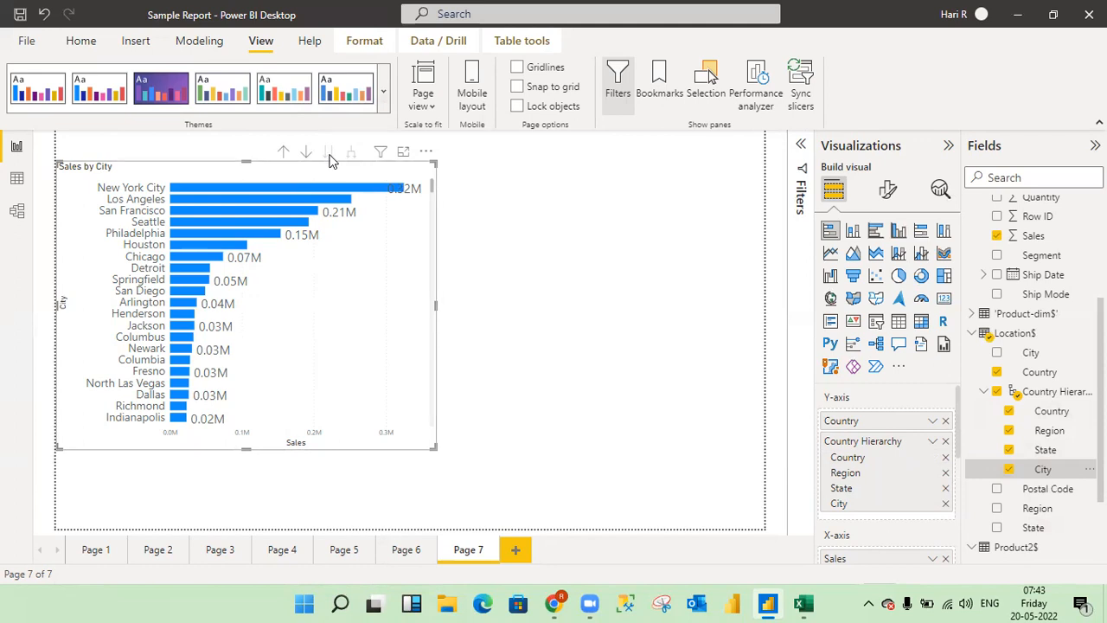
click(283, 153)
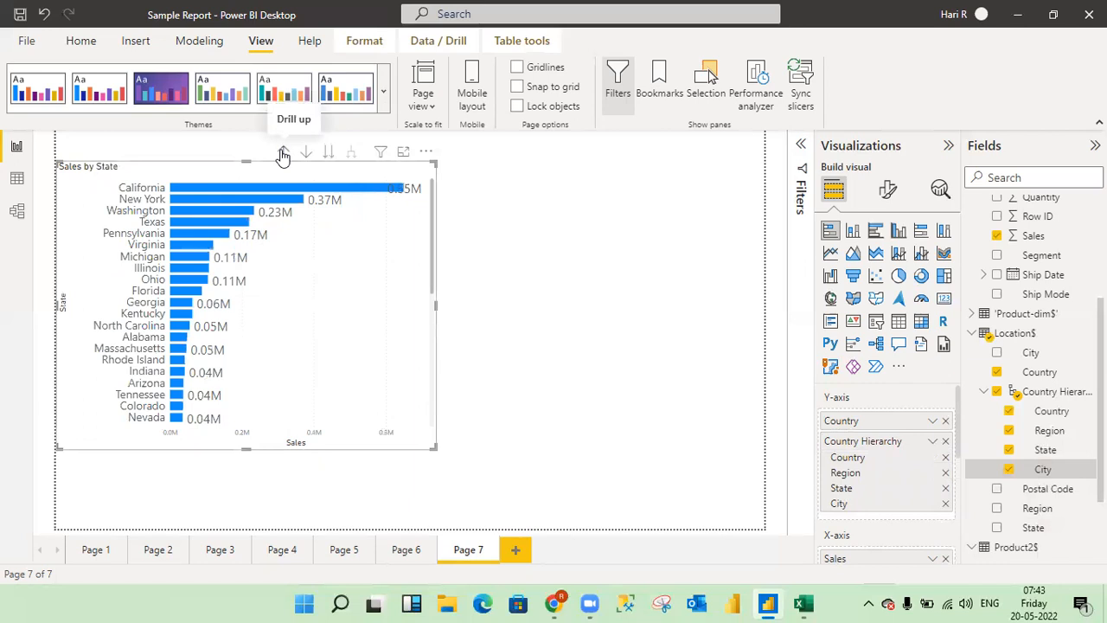
click(282, 153)
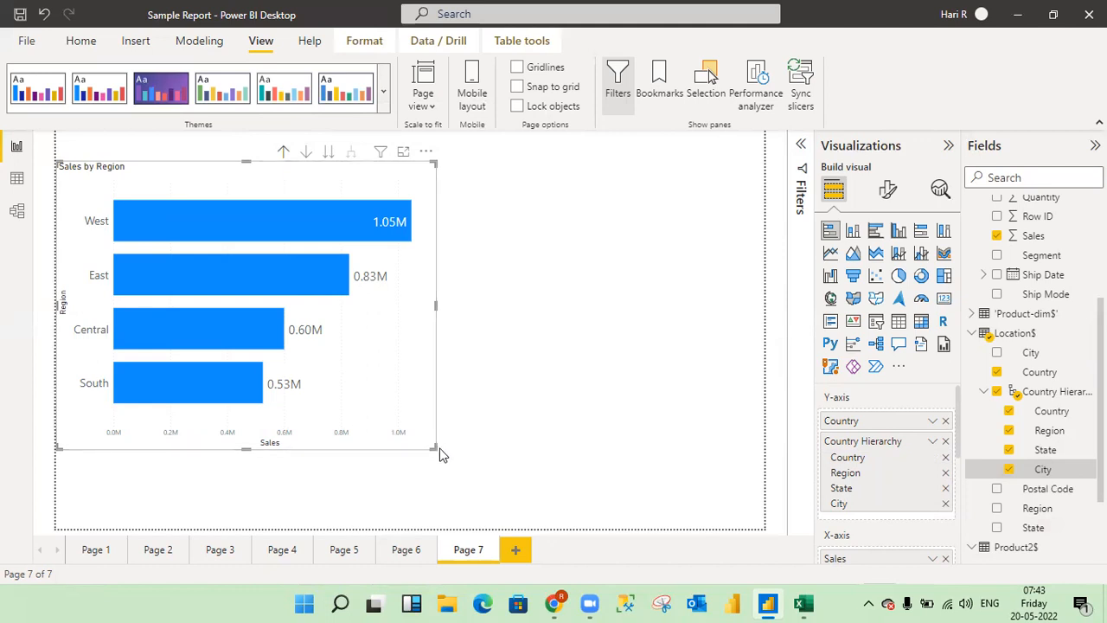
Shrink the Sales by Region chart, move it to the page's top edge, and place a slightly wider copy beside it
drag(432, 445, 329, 387)
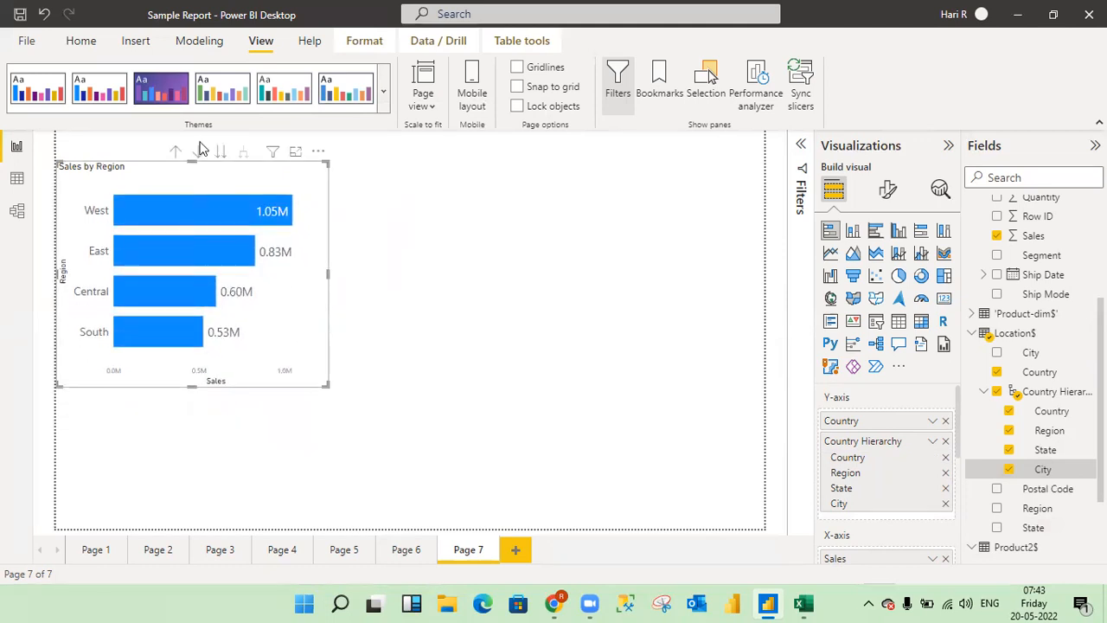
mouse_move(184, 149)
mouse_down()
mouse_move(184, 132)
mouse_move(179, 153)
mouse_up()
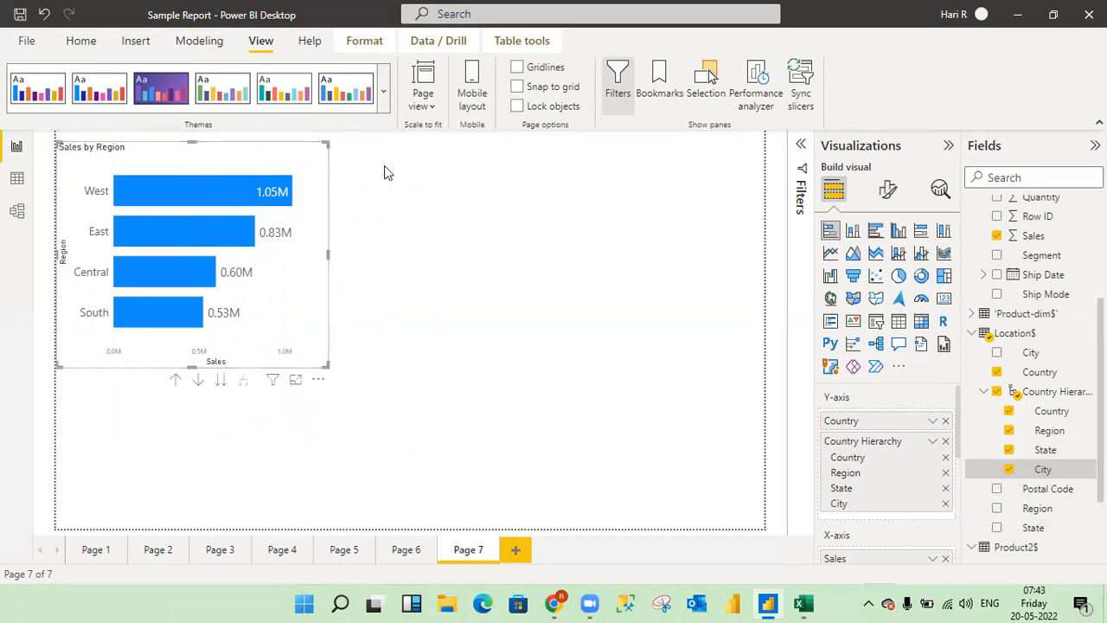
click(413, 196)
key(ctrl+v)
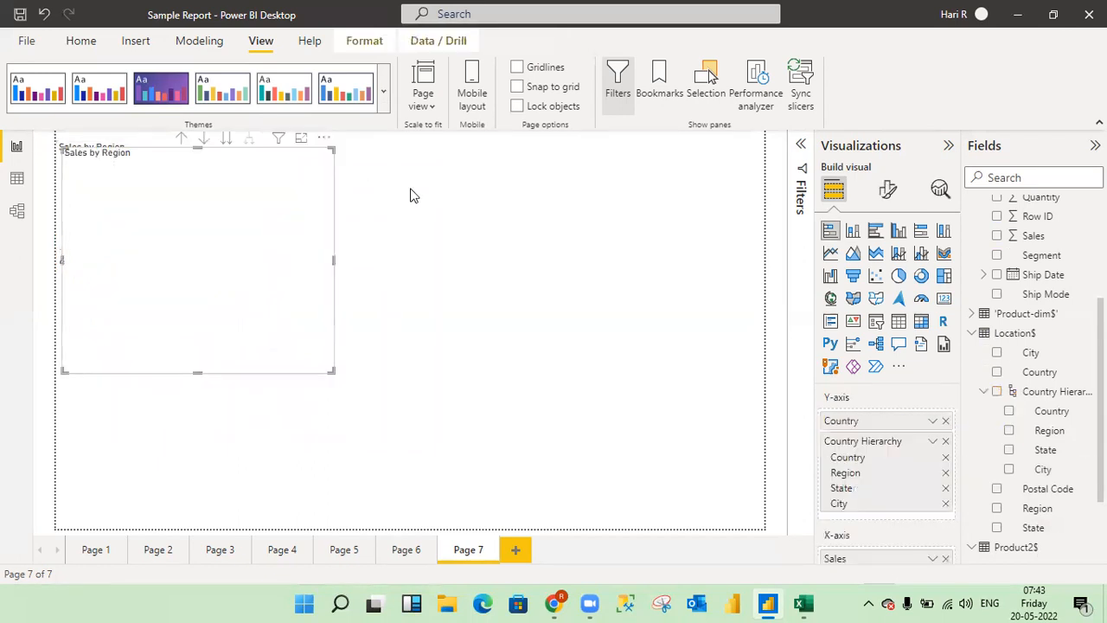
drag(325, 177, 655, 178)
drag(661, 253, 711, 253)
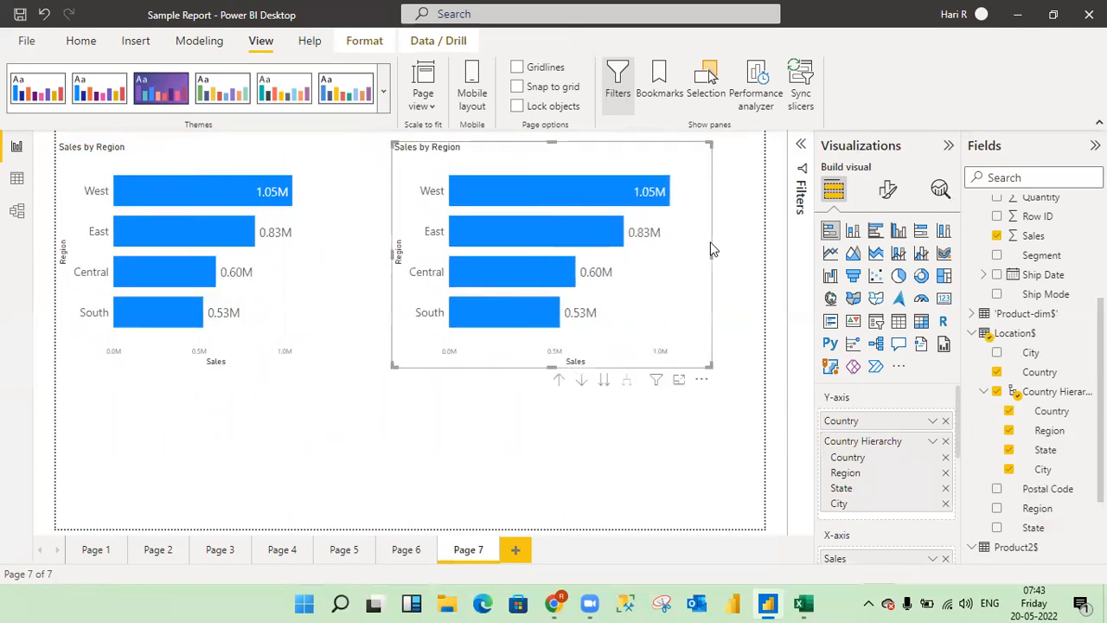
Replace the Country Hierarchy on the copied chart's Y-axis with the separate Region, State and City fields below Country
click(947, 441)
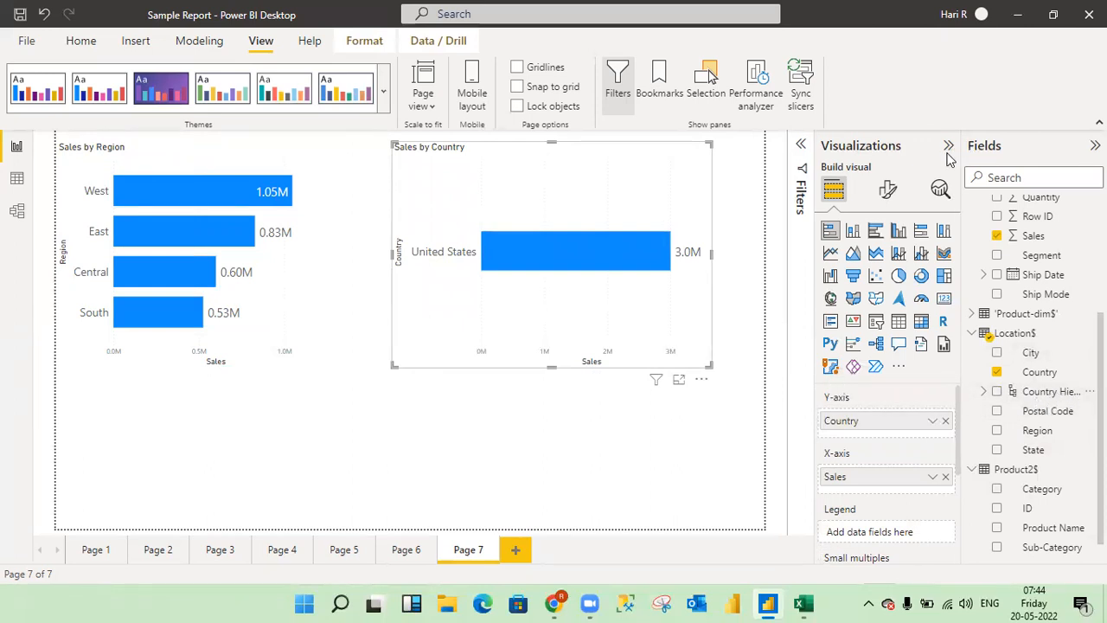
drag(953, 148, 916, 150)
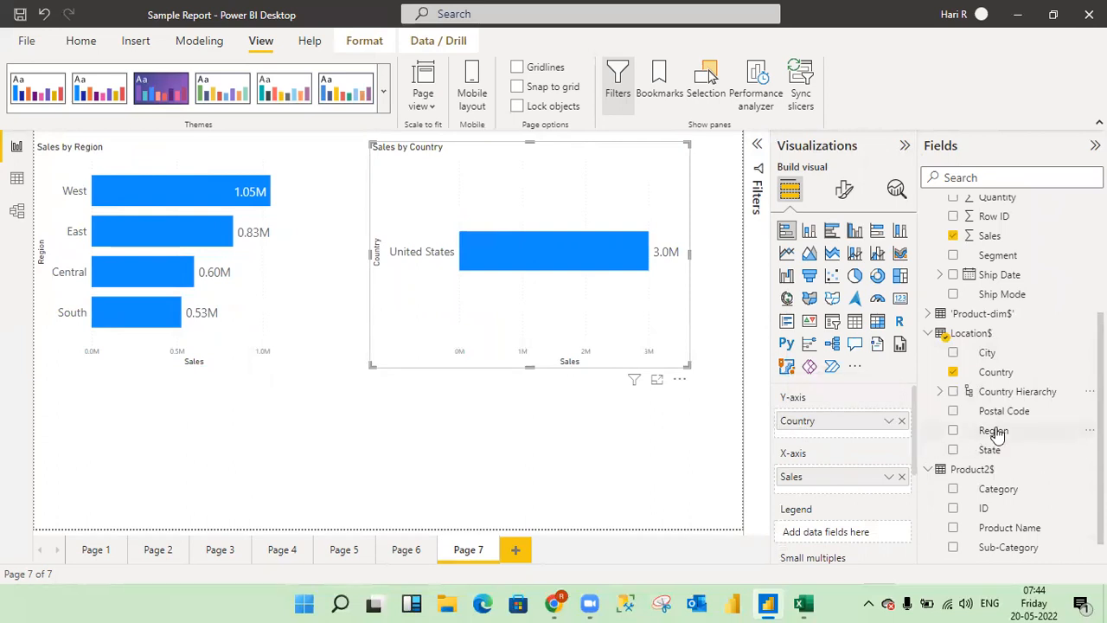
drag(997, 435, 843, 445)
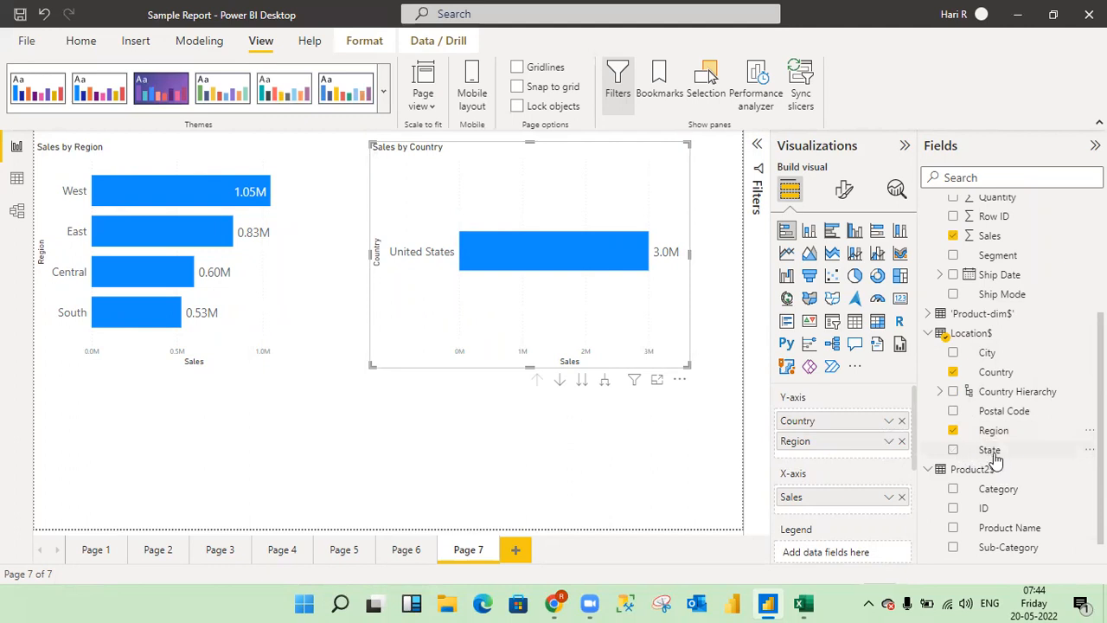
drag(995, 455, 848, 467)
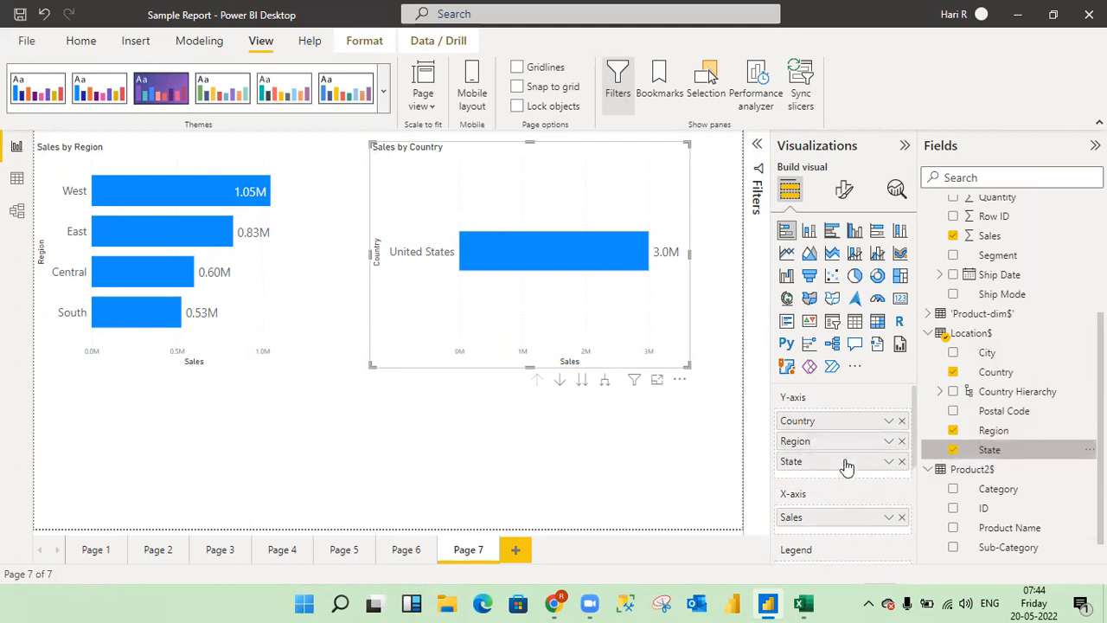
drag(628, 171, 653, 203)
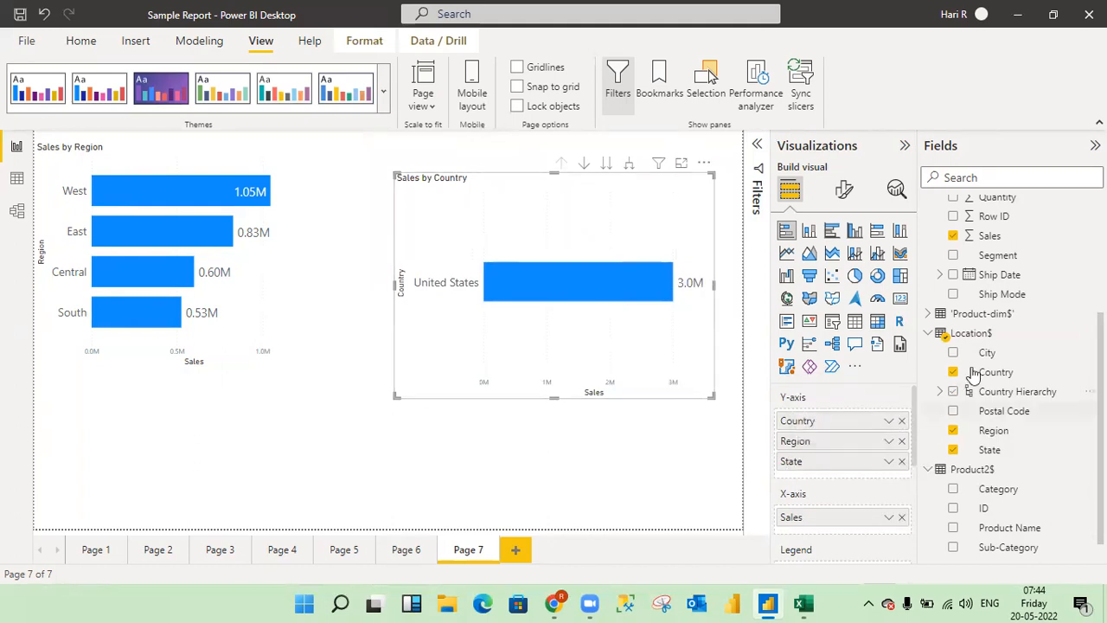
drag(988, 356, 840, 485)
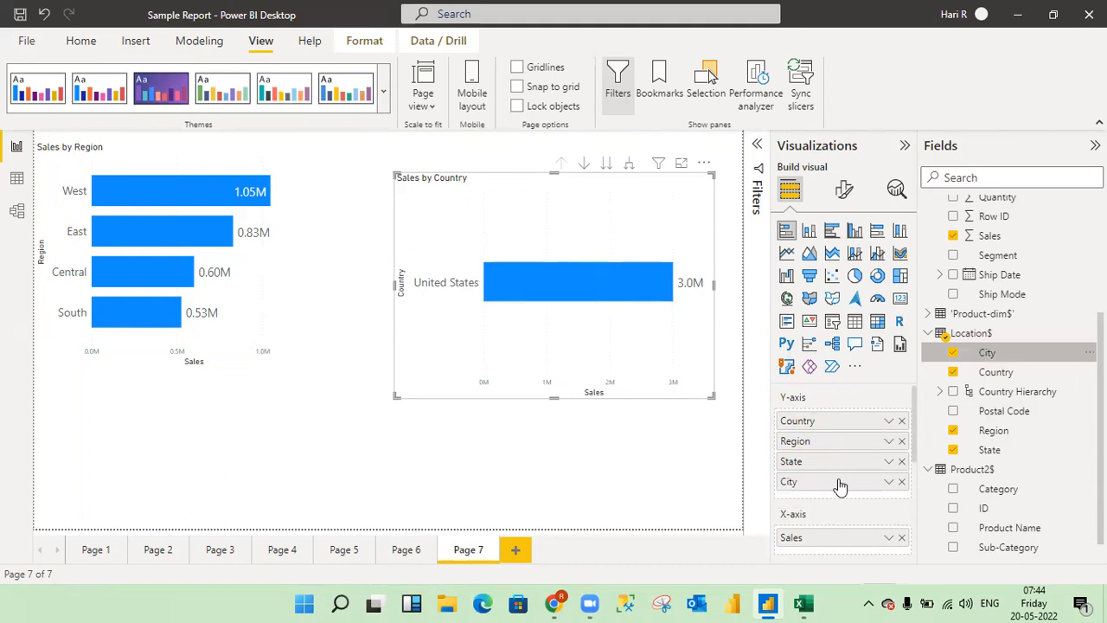
Drill the whole copied chart down through Region and State to City, and back up to Country
click(607, 165)
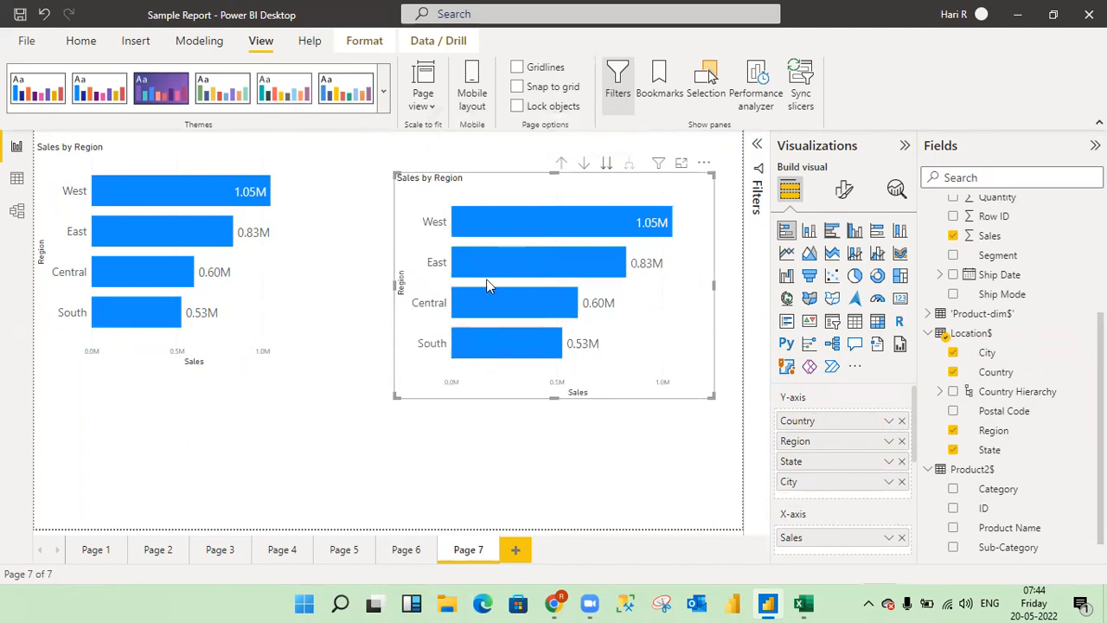
mouse_move(483, 267)
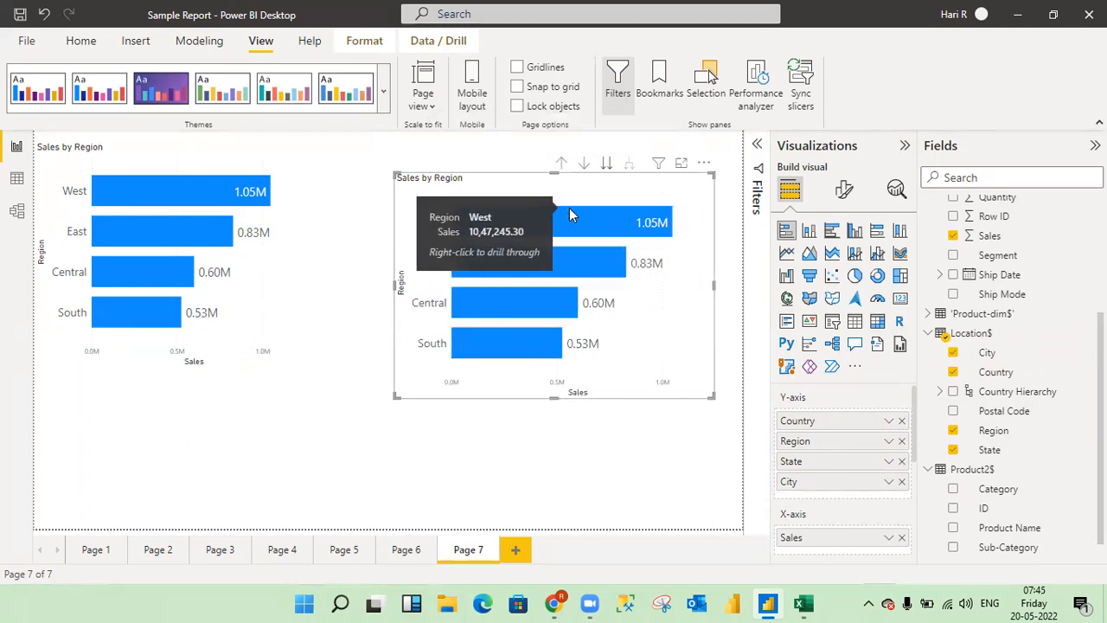
click(608, 165)
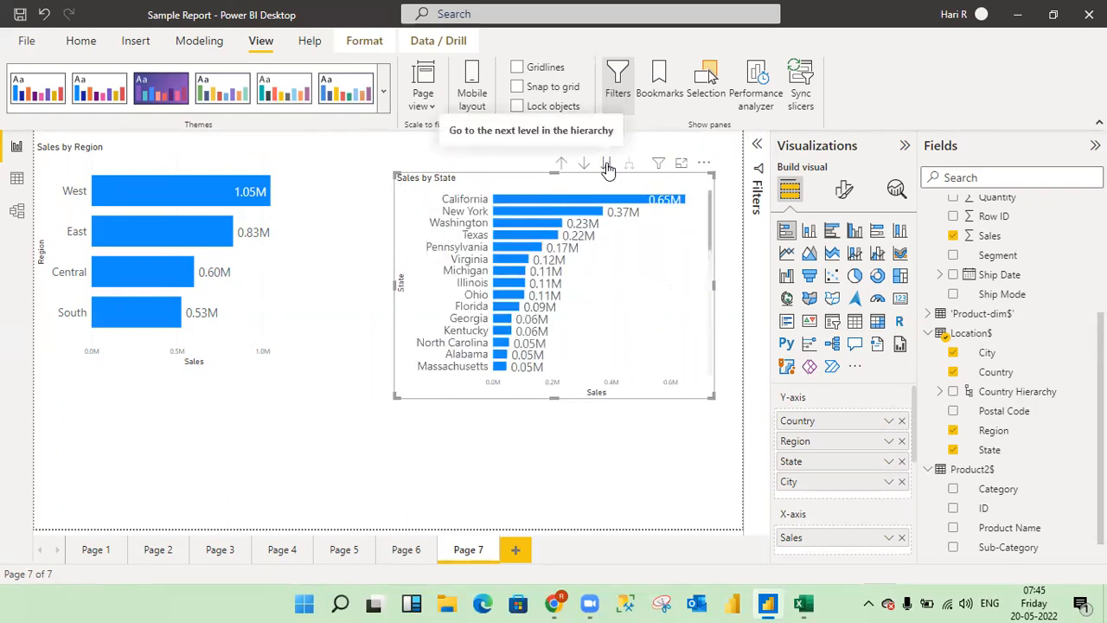
click(608, 166)
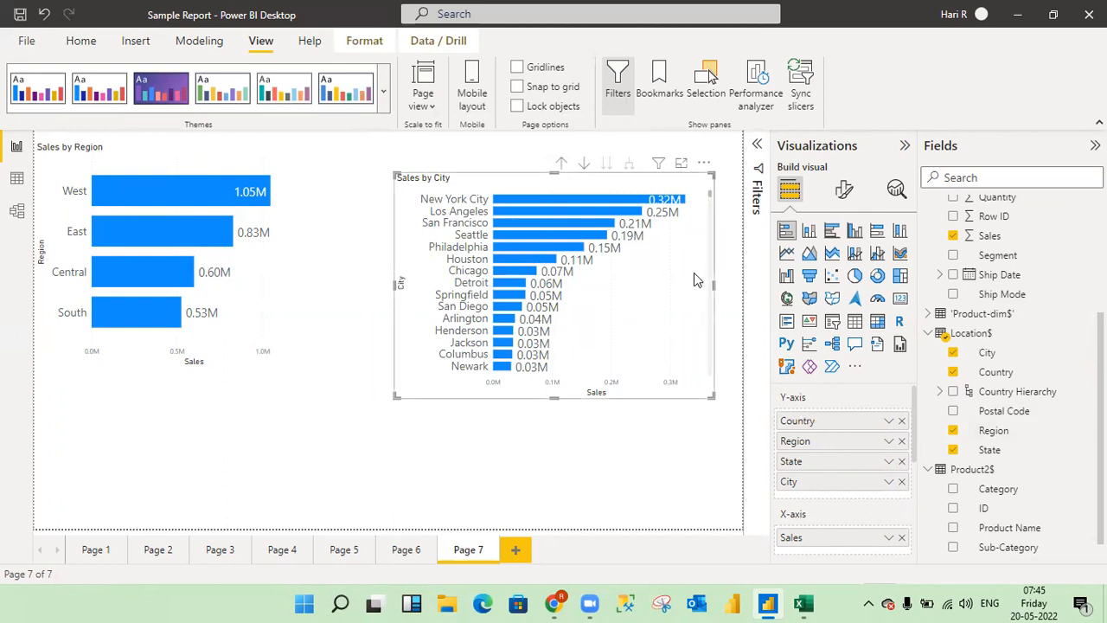
click(561, 164)
click(562, 165)
click(560, 164)
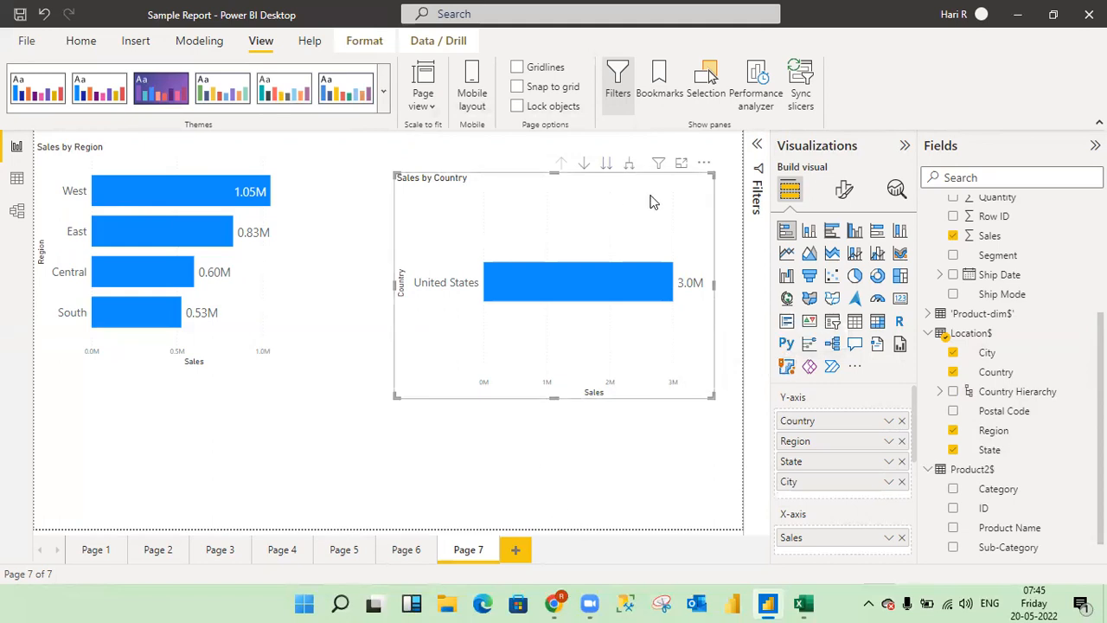
Drill the copied chart down to State and fit it at the page's top edge with a reduced height
click(608, 165)
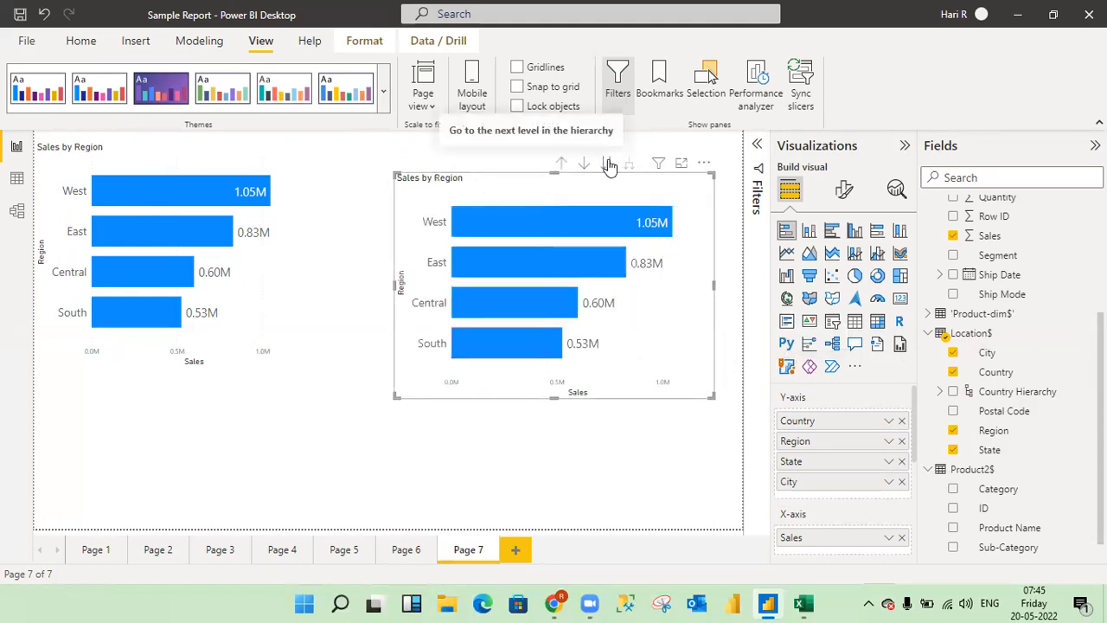
click(608, 165)
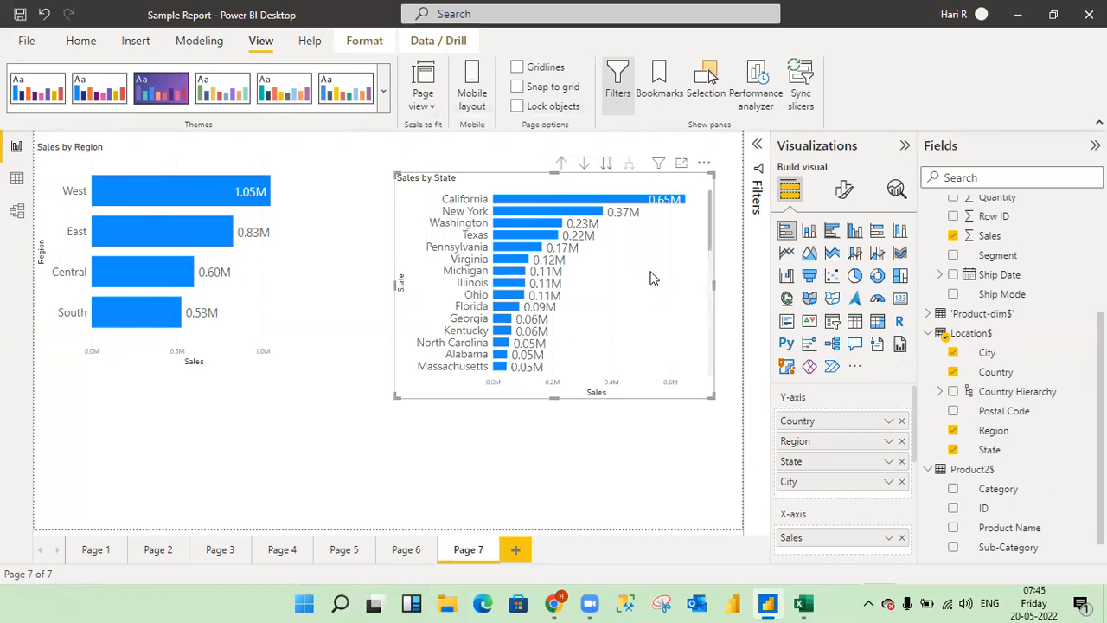
drag(649, 276, 653, 233)
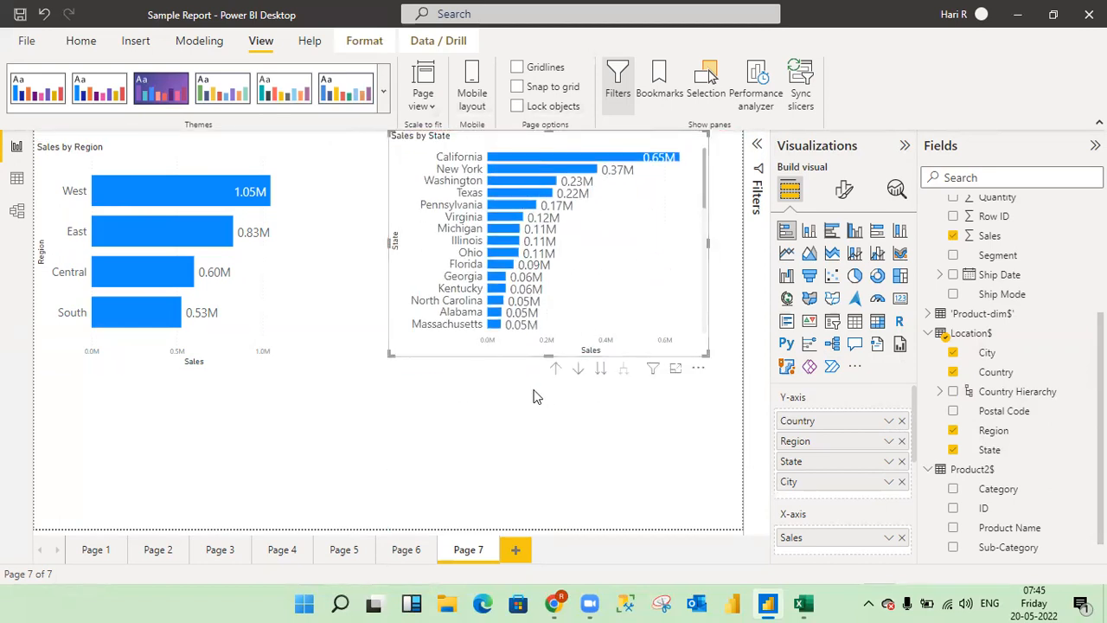
drag(548, 348, 549, 327)
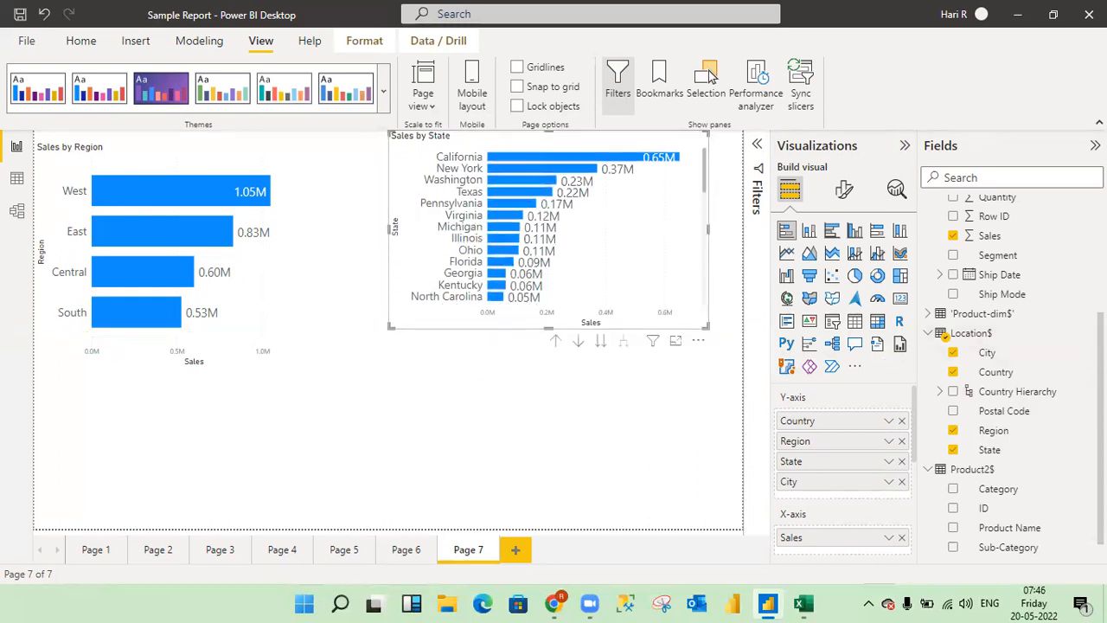
Deselect the chart and expand the Order Date field's Date Hierarchy in the Orders-fact$ table to examine its levels
scroll(1010, 374, up, 3)
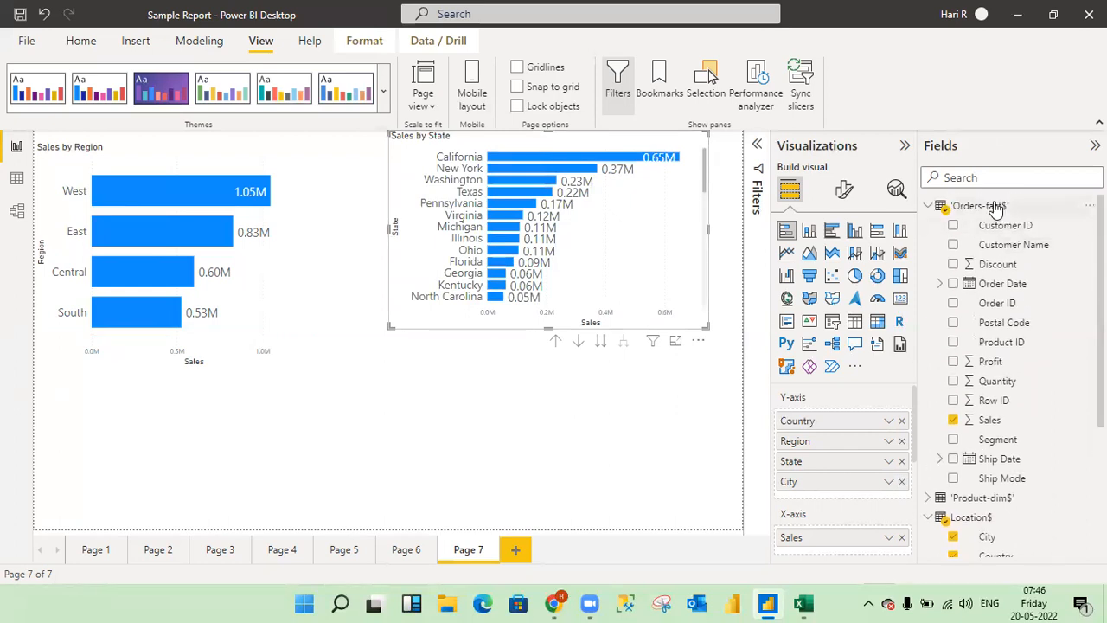
click(689, 416)
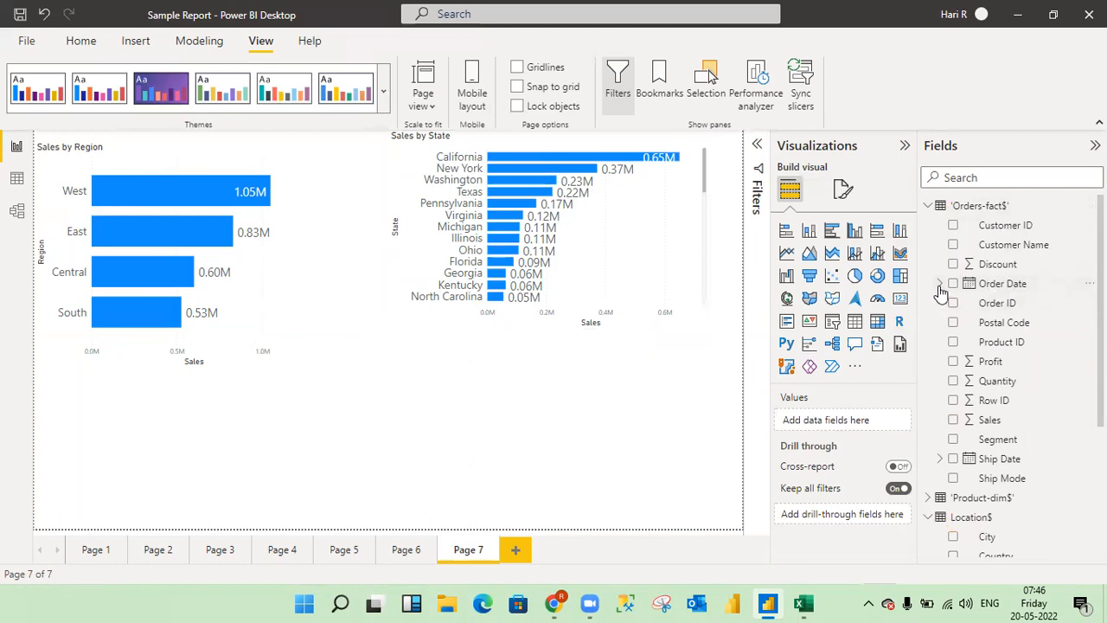
click(940, 284)
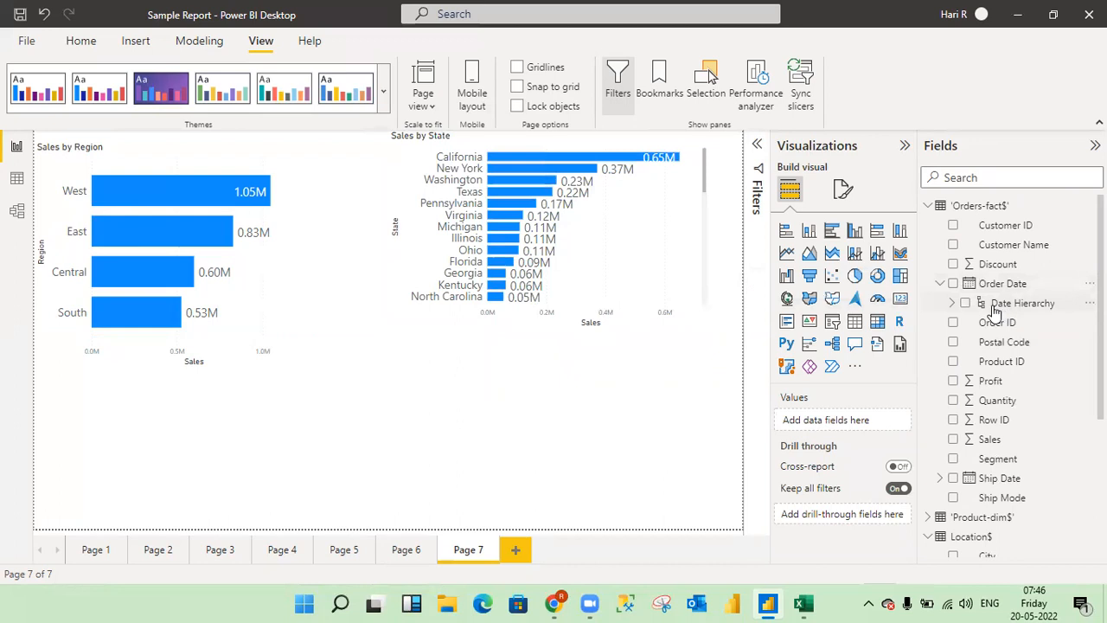
click(953, 303)
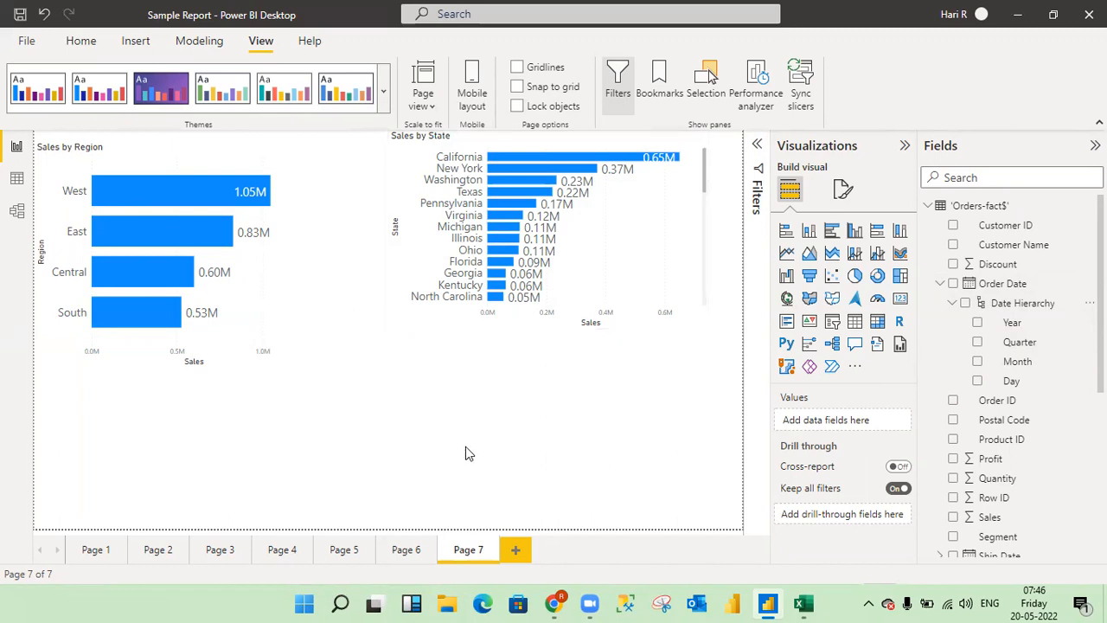
Add a stacked bar chart below the Sales by Region chart showing Profit by the Order Date's Date Hierarchy
click(786, 232)
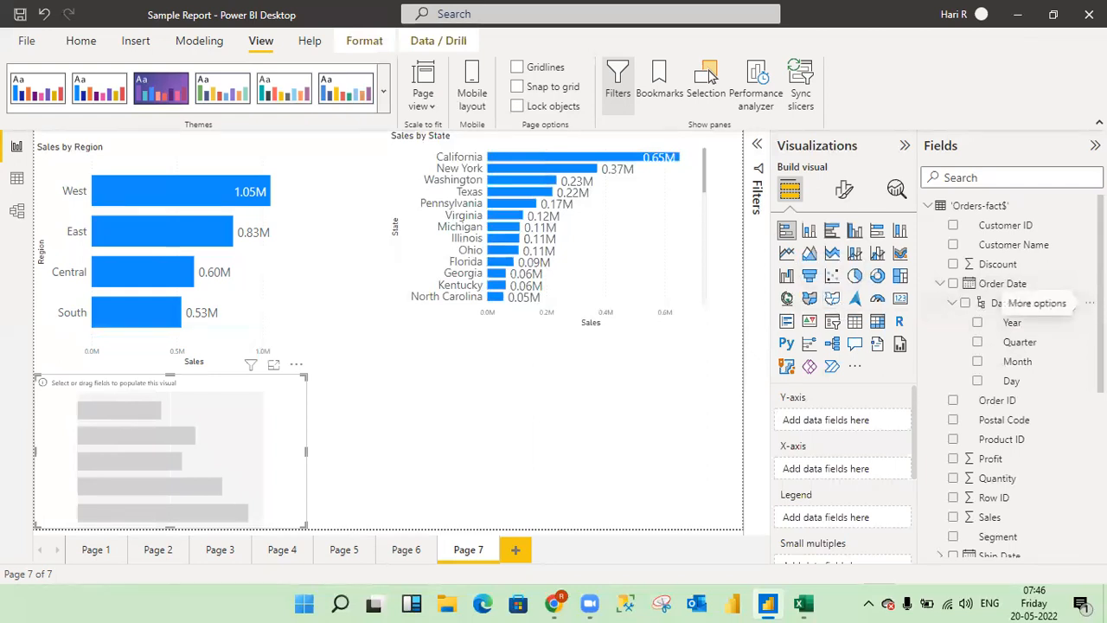
scroll(973, 393, down, 2)
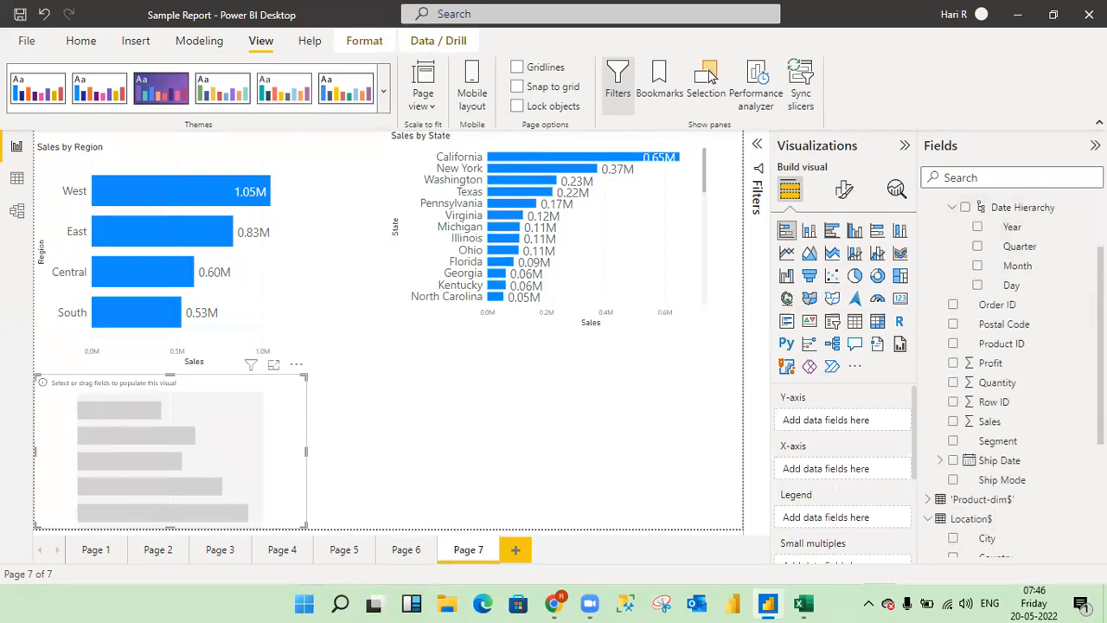
click(953, 364)
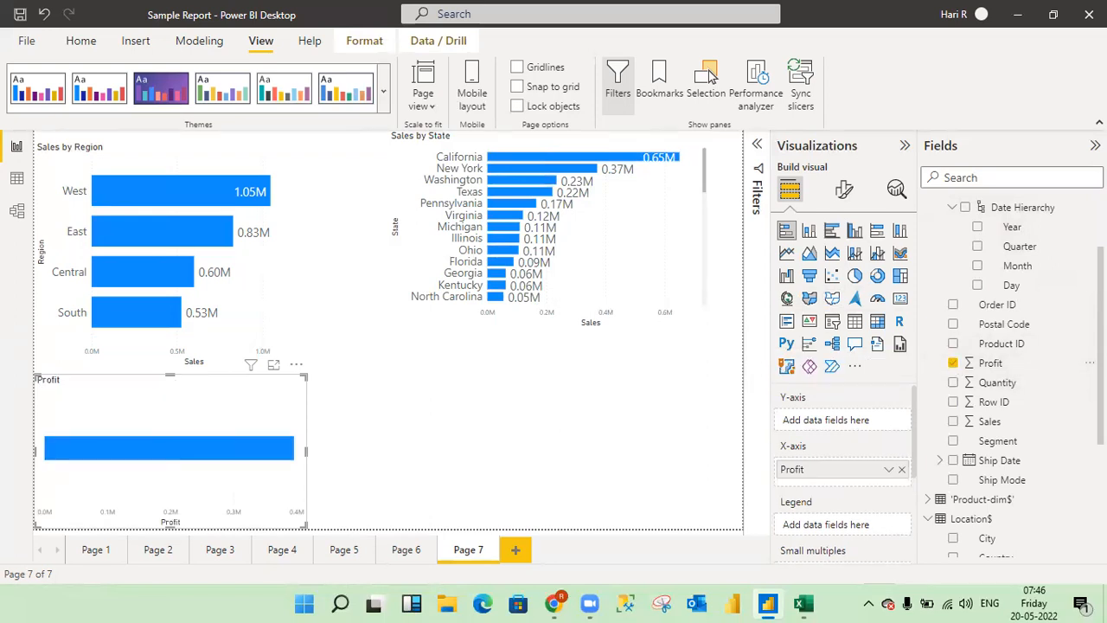
scroll(1012, 381, up, 3)
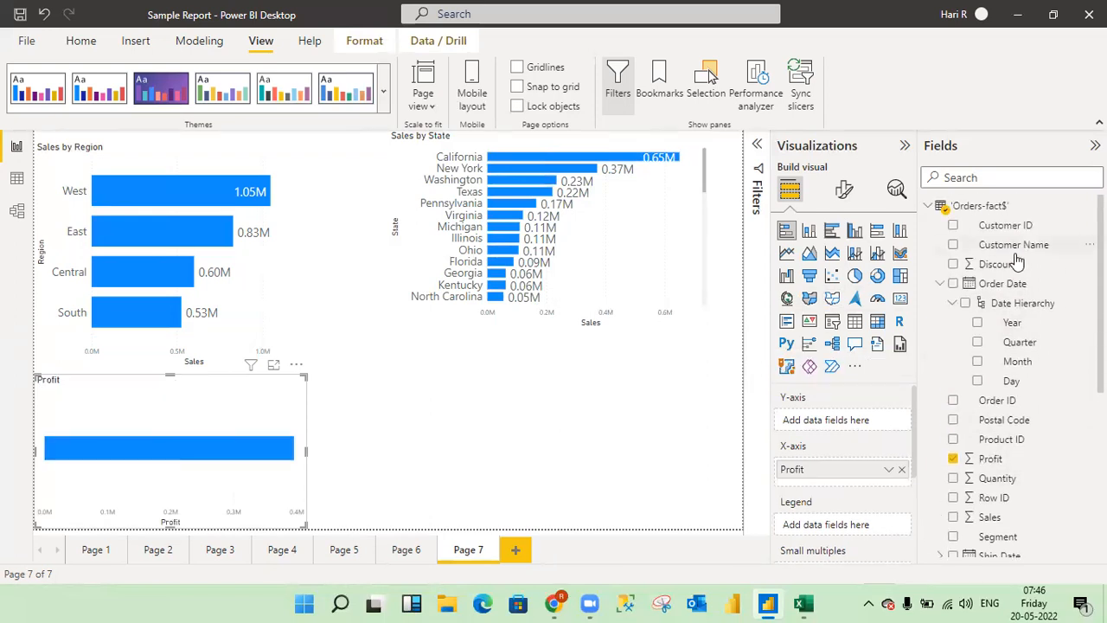
click(965, 304)
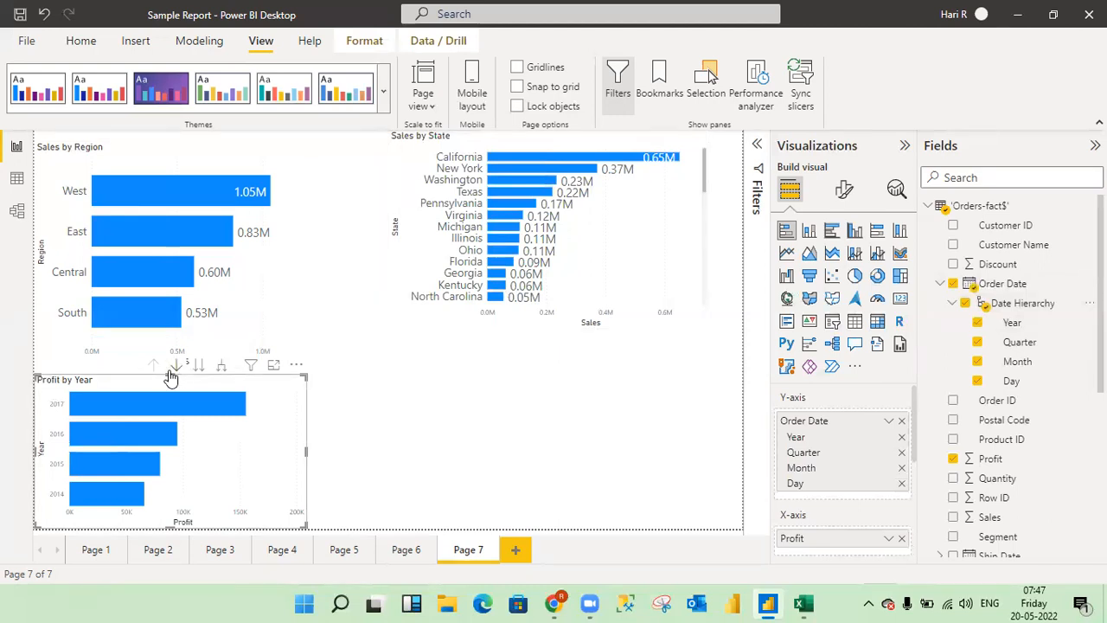
click(291, 292)
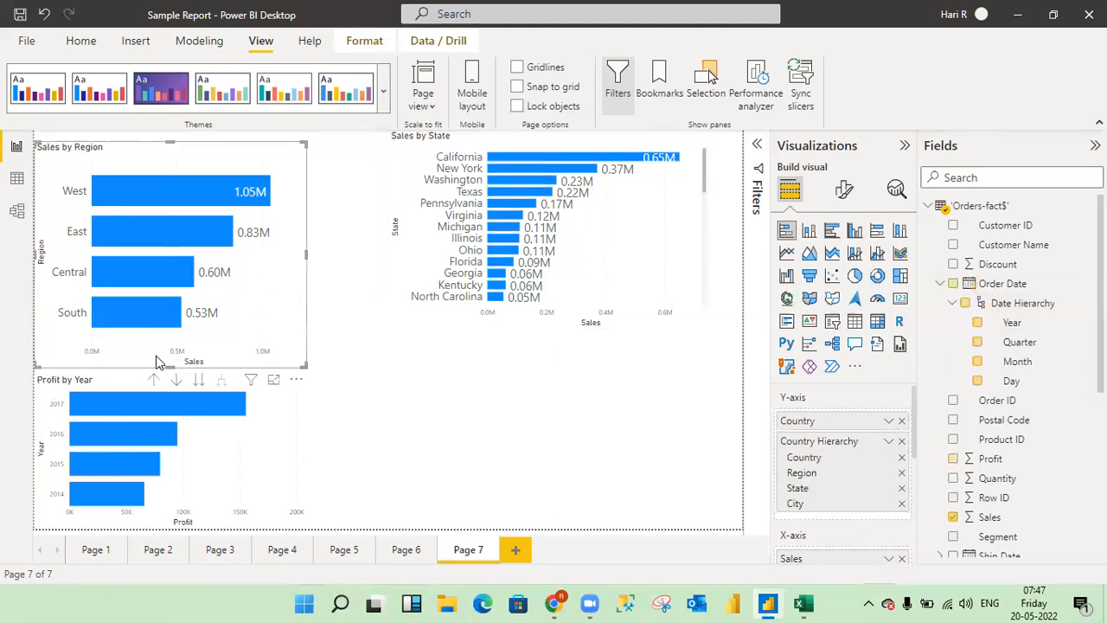
Reduce the height of the Sales by Region chart and extend the Profit by Year chart upward to fill the gap
drag(171, 361, 171, 282)
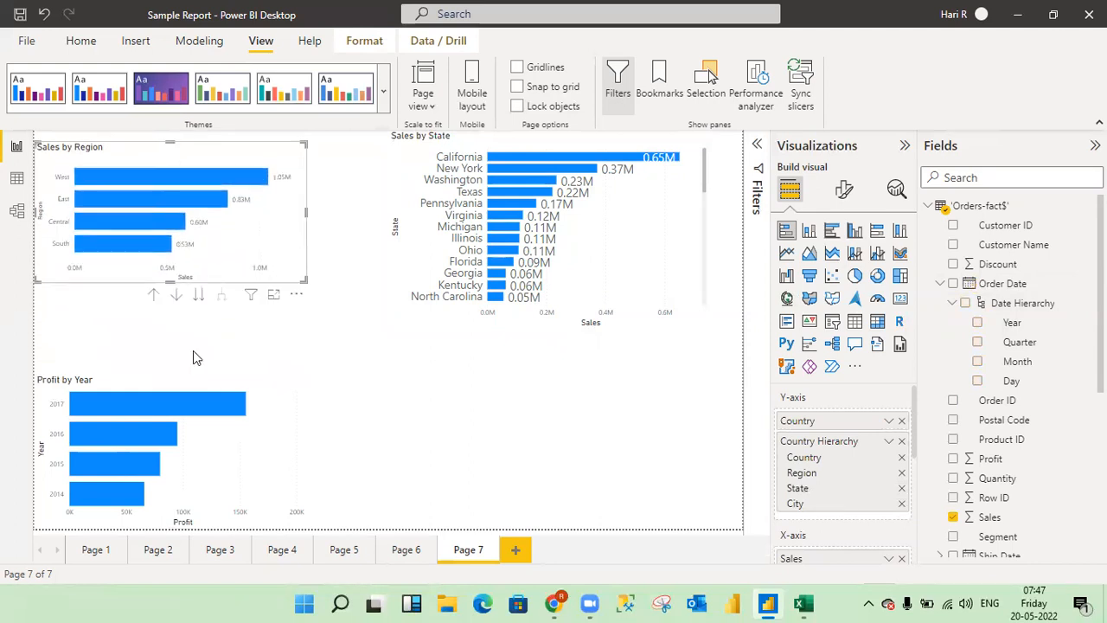
click(237, 457)
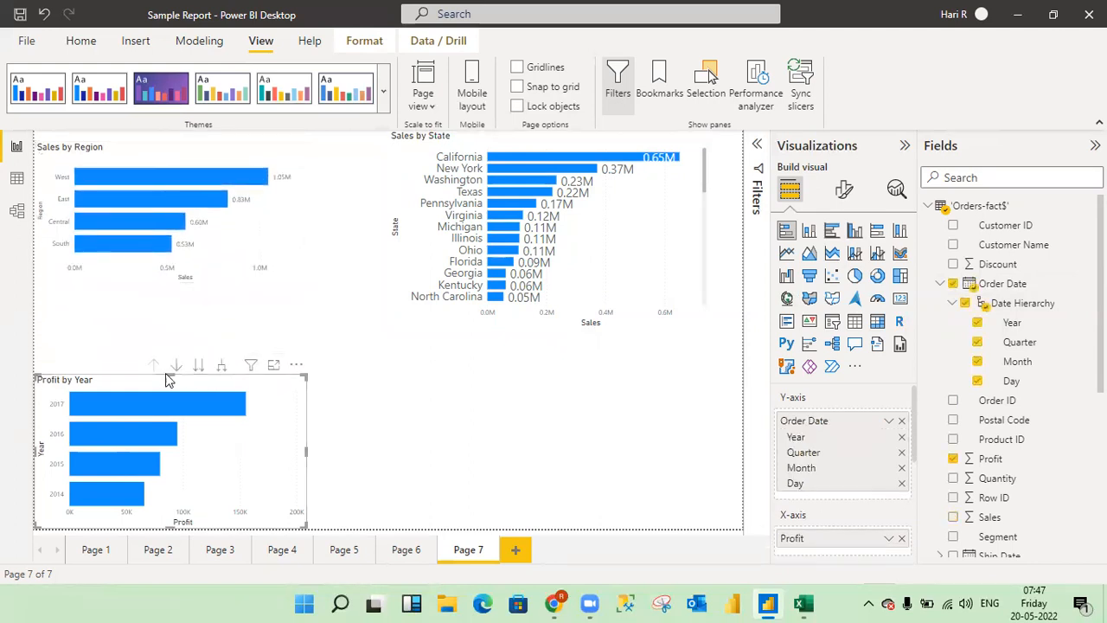
drag(176, 378, 169, 320)
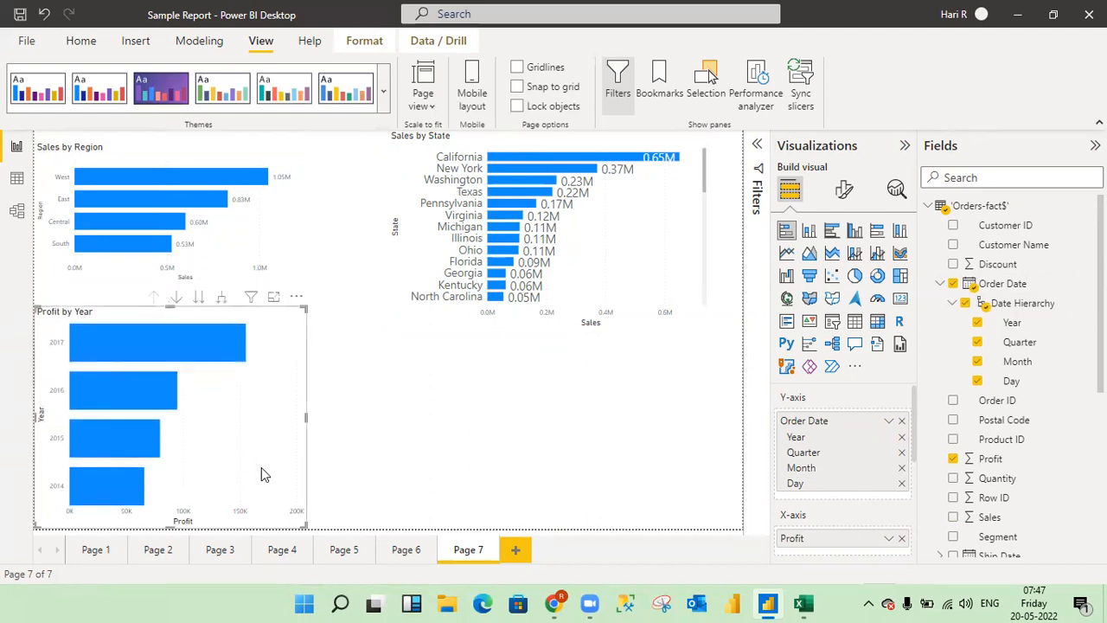
Show the Profit by Year chart in focus mode and turn on its data labels
click(274, 296)
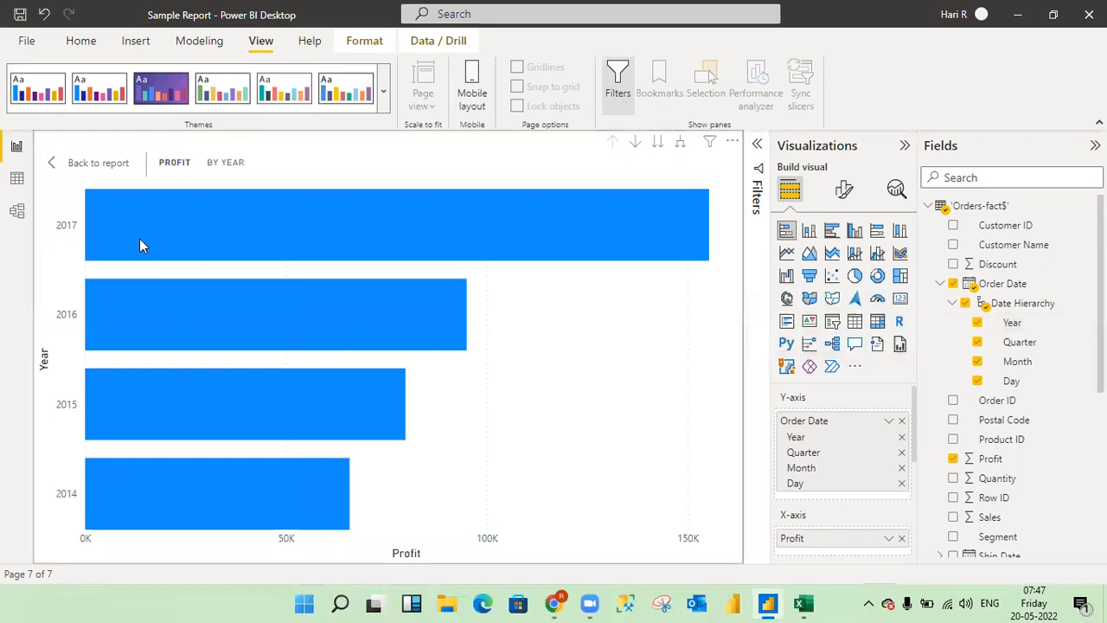
mouse_move(137, 238)
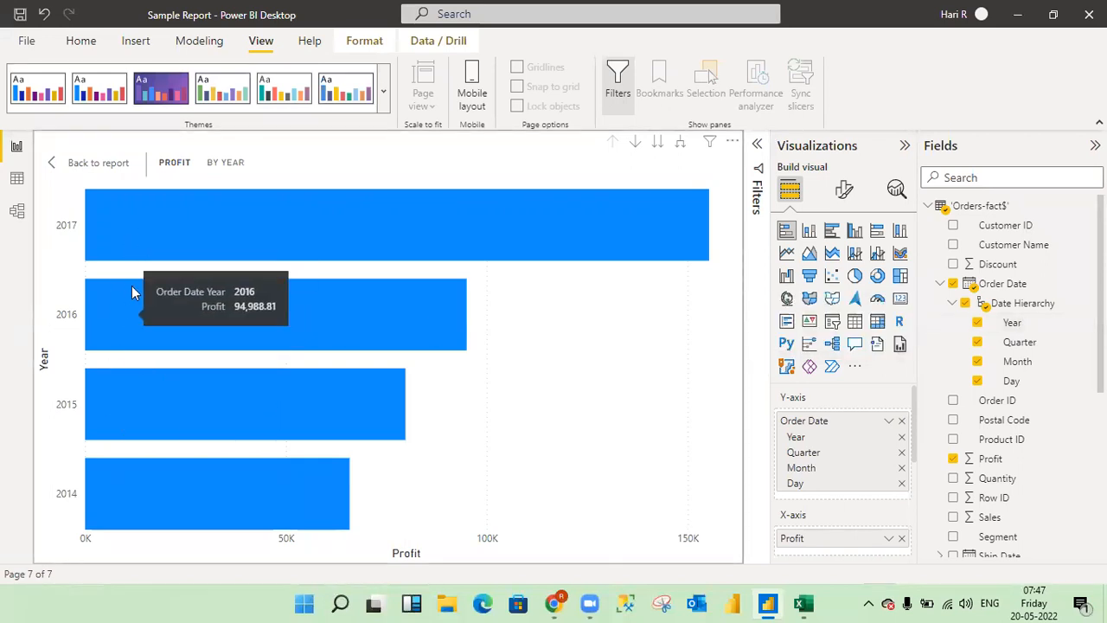
click(843, 192)
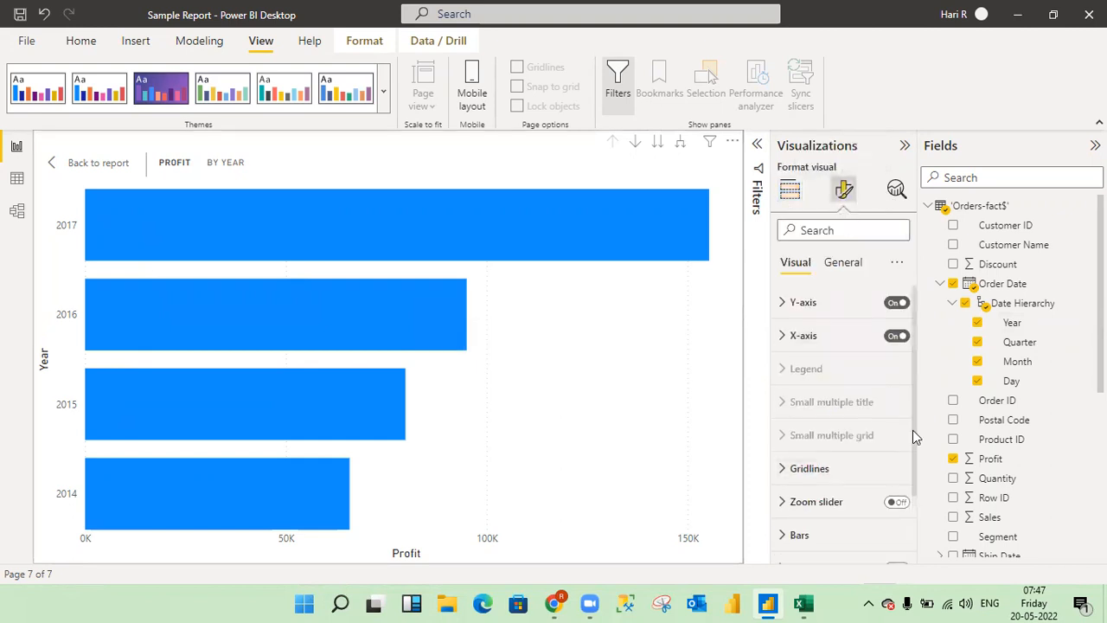
drag(913, 430, 916, 521)
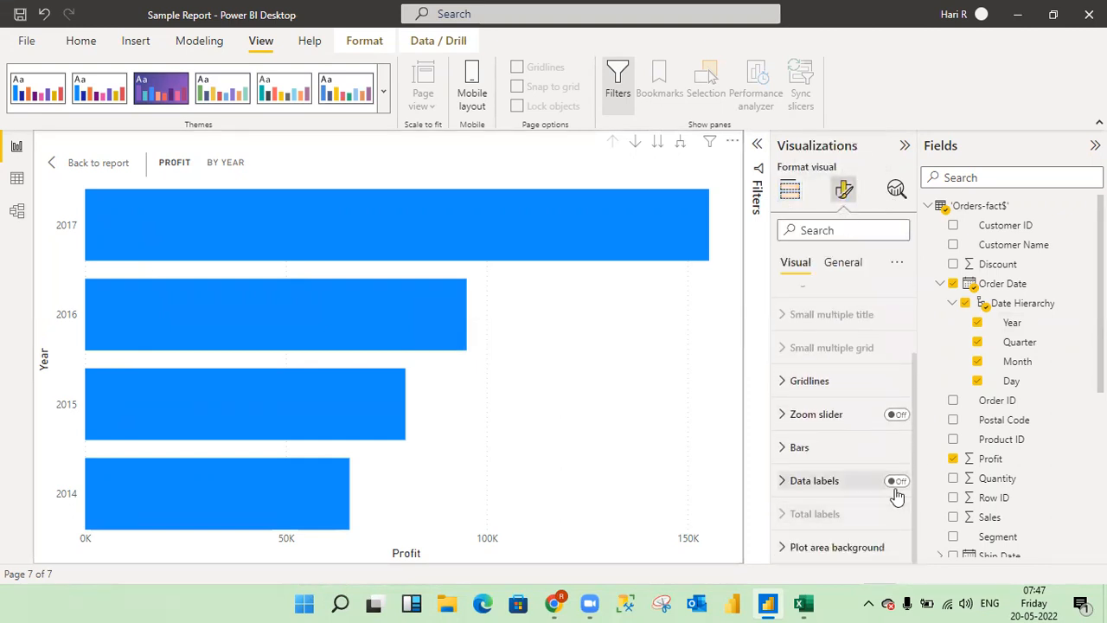
click(895, 482)
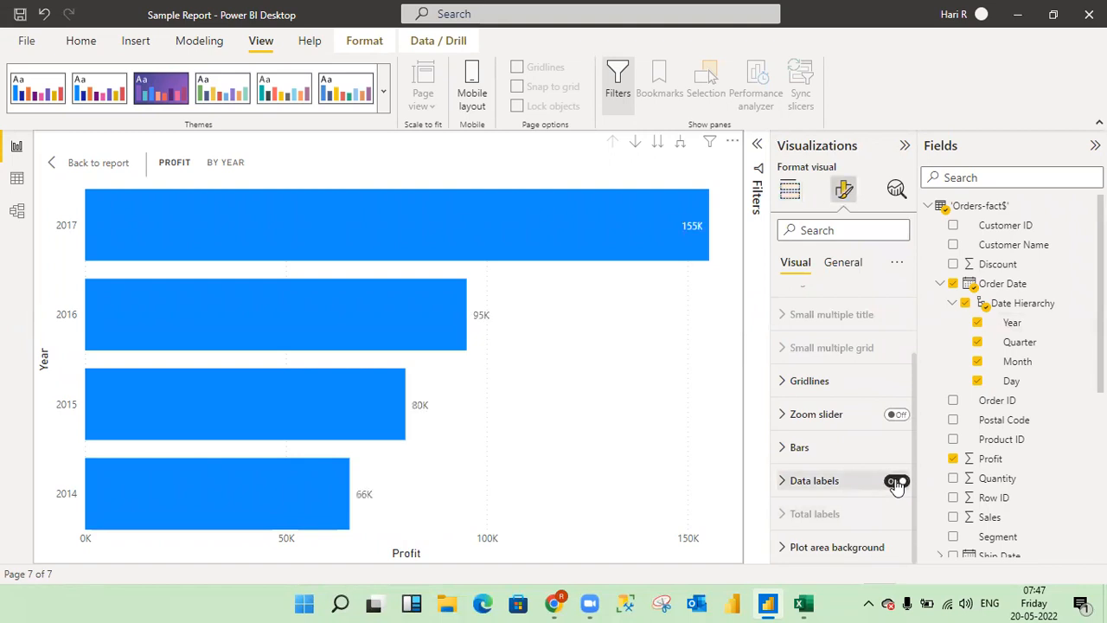
click(791, 192)
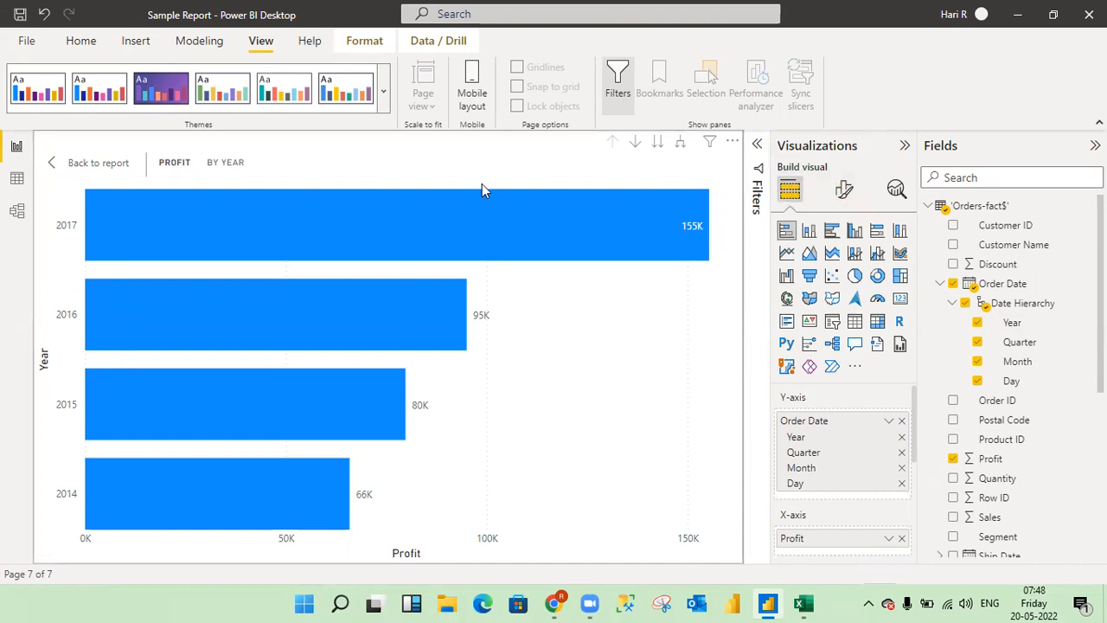
Drill the whole profit chart down through Quarter and Month to the Day level
click(658, 145)
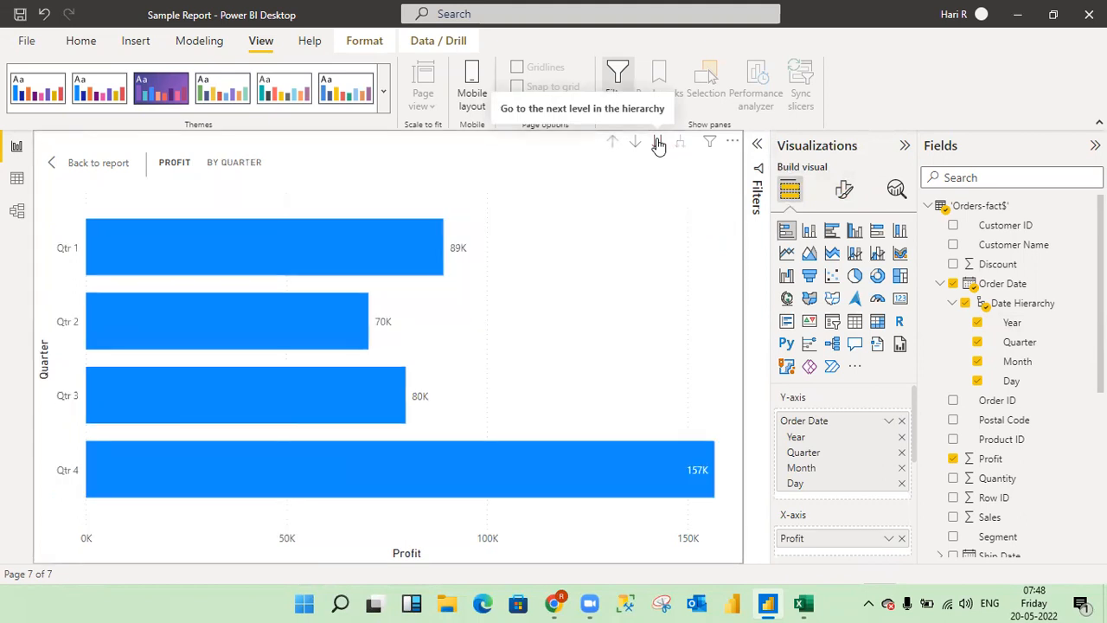
mouse_move(135, 269)
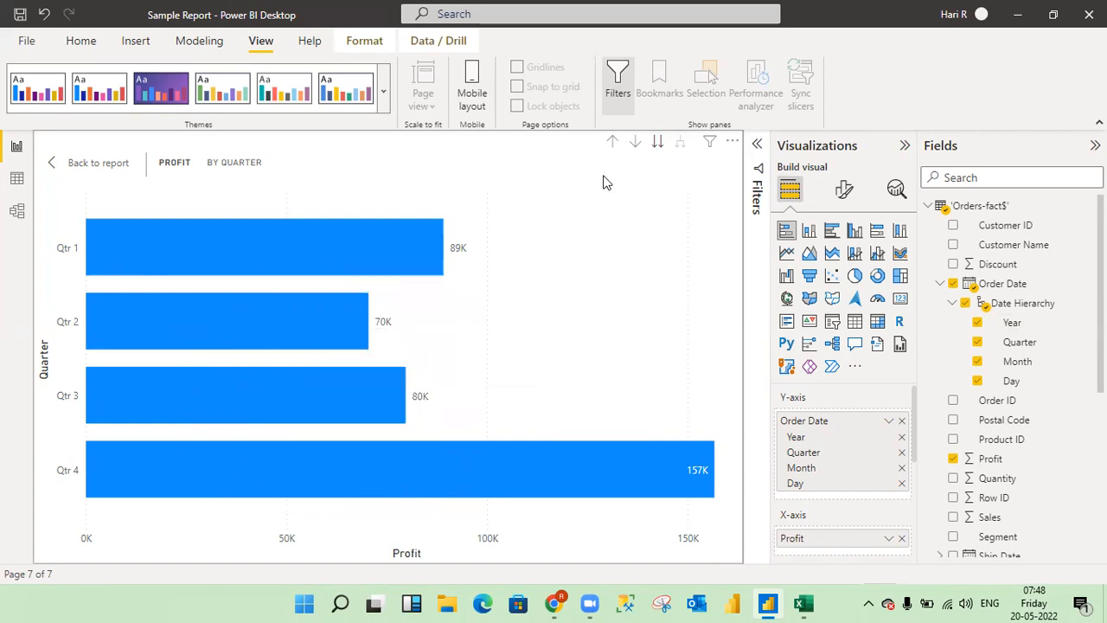
click(658, 144)
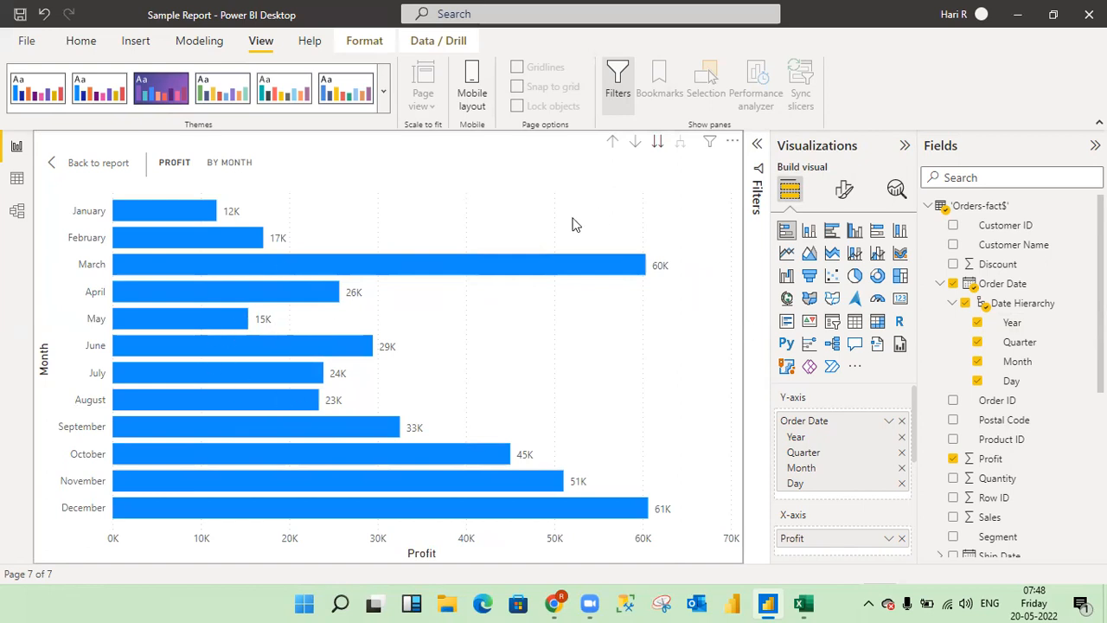
click(658, 144)
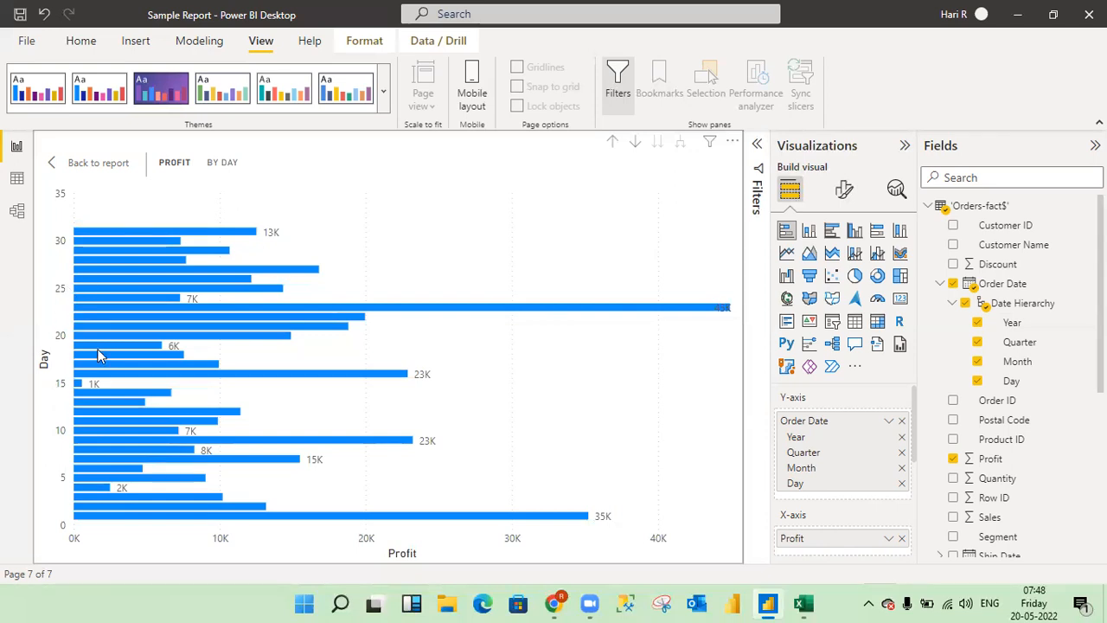
Drill the profit chart back up through Month and Quarter to Year, and return to the report page
click(613, 143)
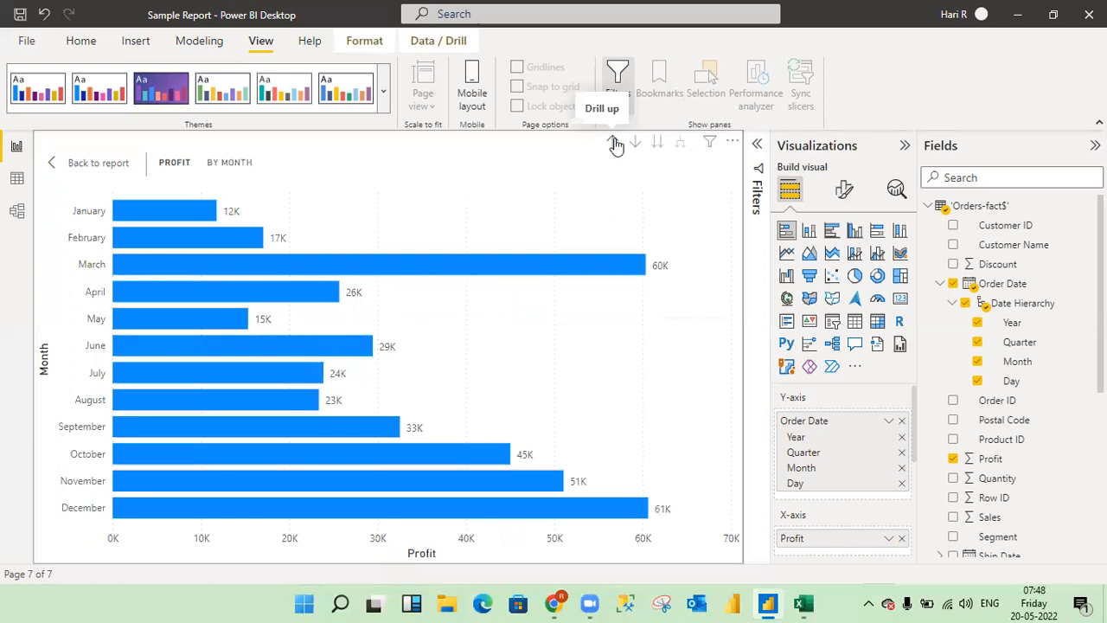
click(613, 142)
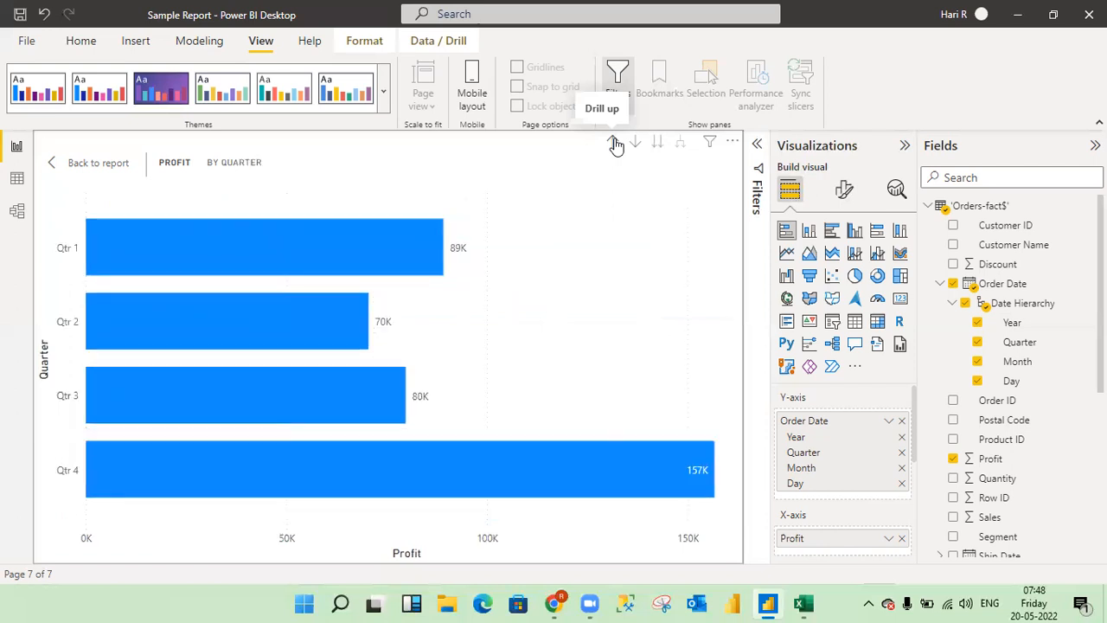
click(614, 142)
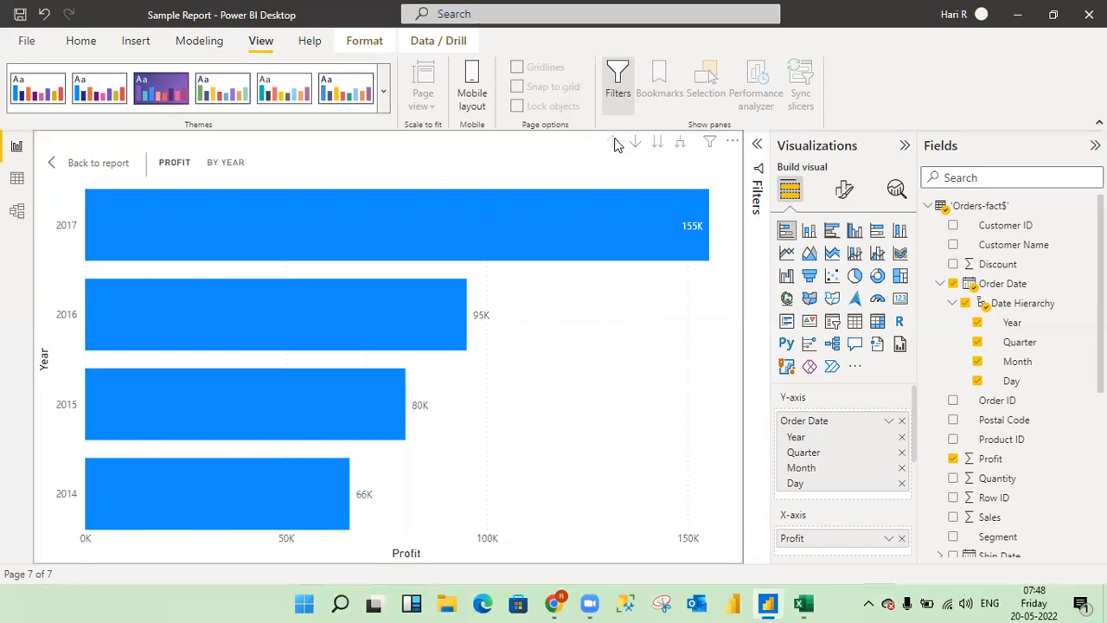
click(94, 165)
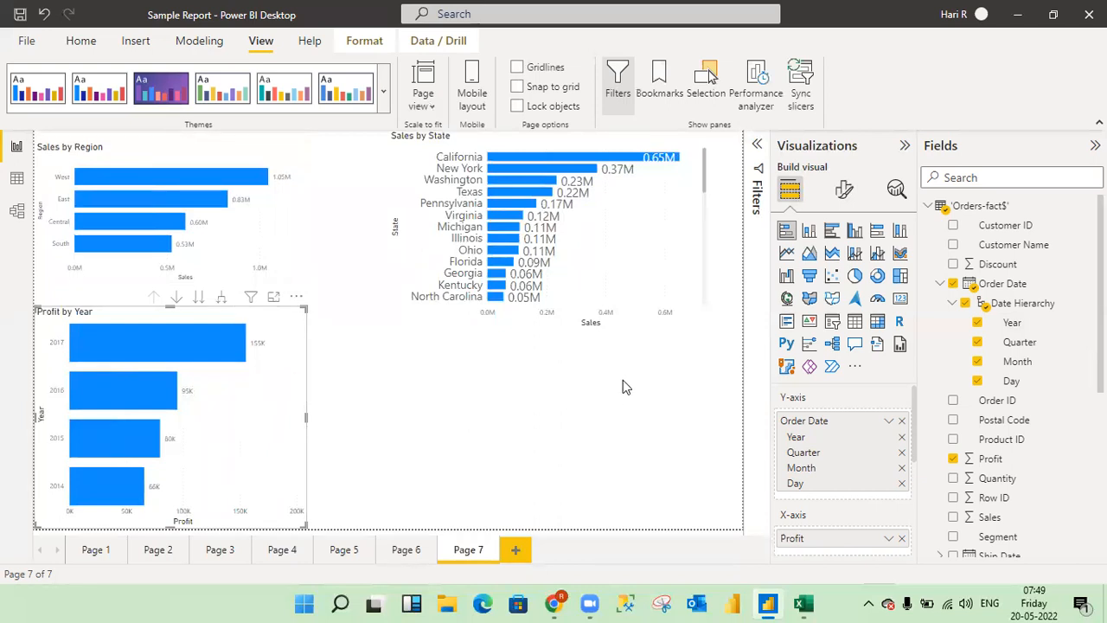
click(831, 324)
key(ctrl+z)
click(461, 418)
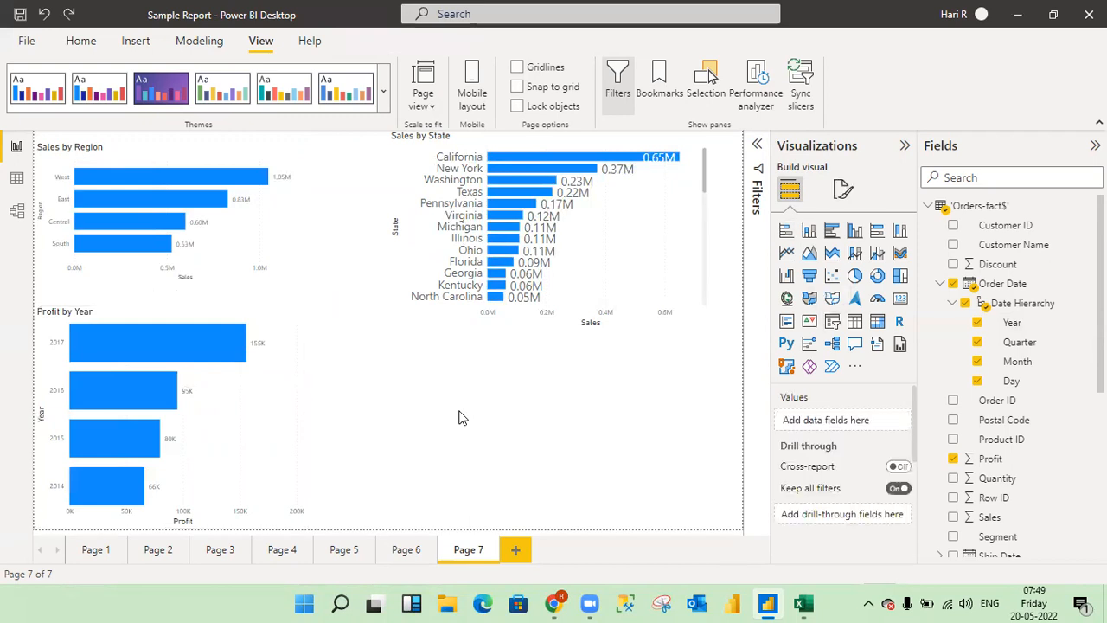
Add an empty slicer below the Sales by State chart, shrink it and place it beside the Profit by Year chart
click(831, 323)
drag(708, 428, 549, 443)
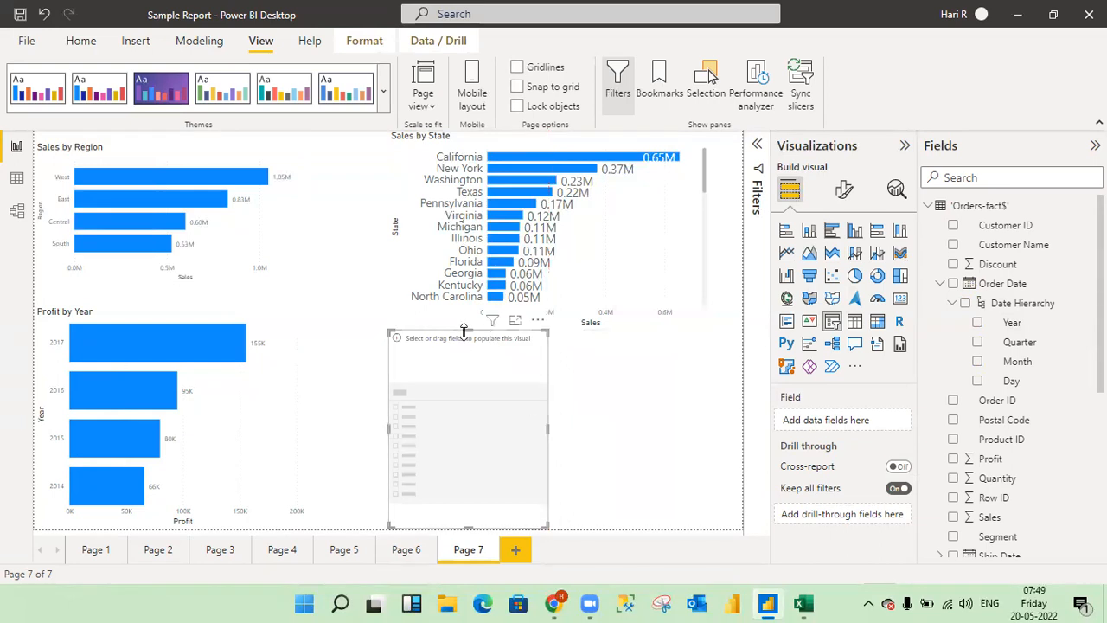
drag(464, 332, 438, 363)
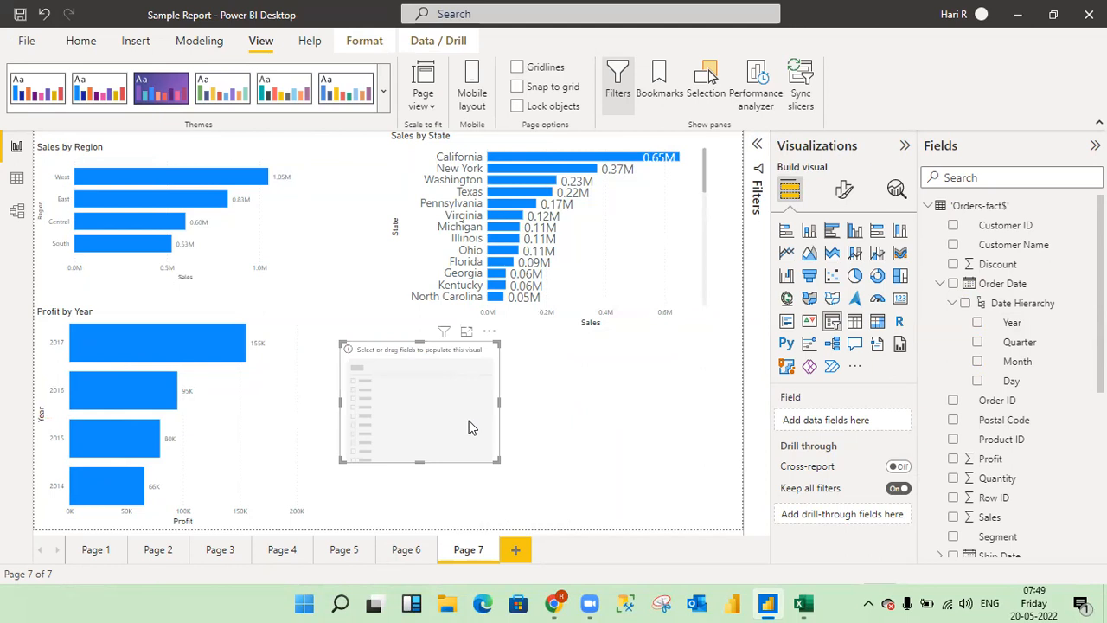
drag(498, 462, 485, 445)
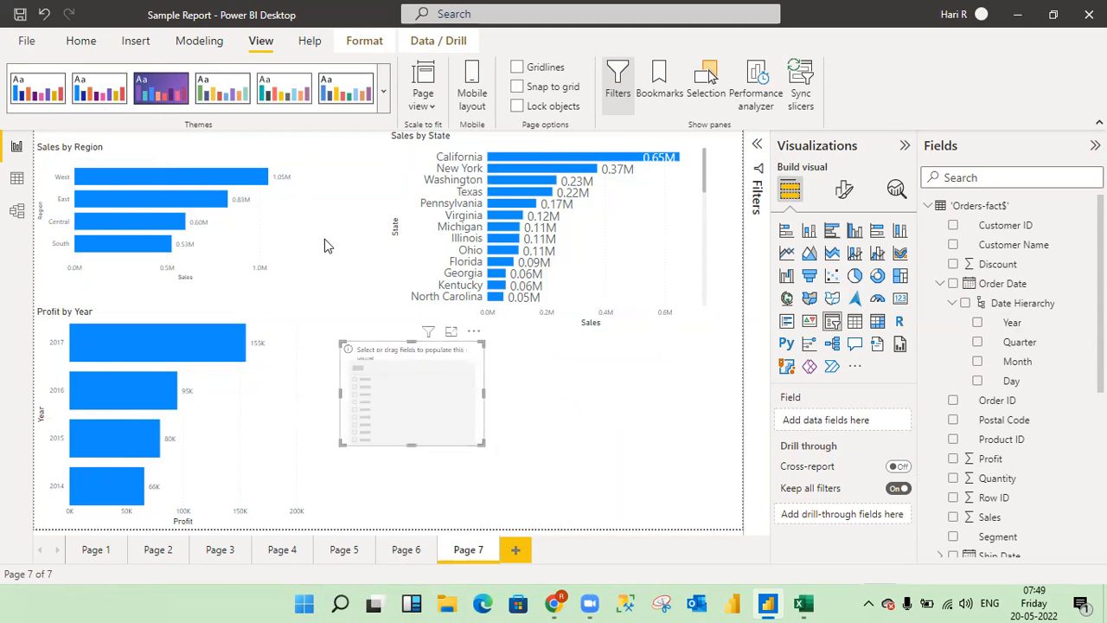
Fill the empty slicer with Country from the Location$ table's Country Hierarchy and reduce the slicer's size
click(273, 220)
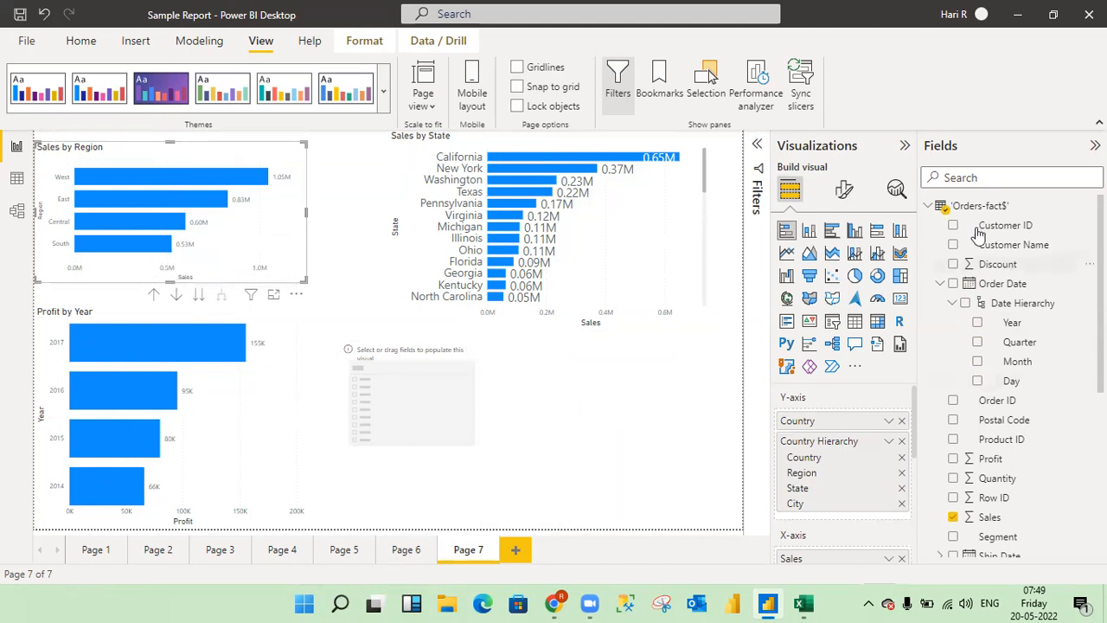
click(927, 207)
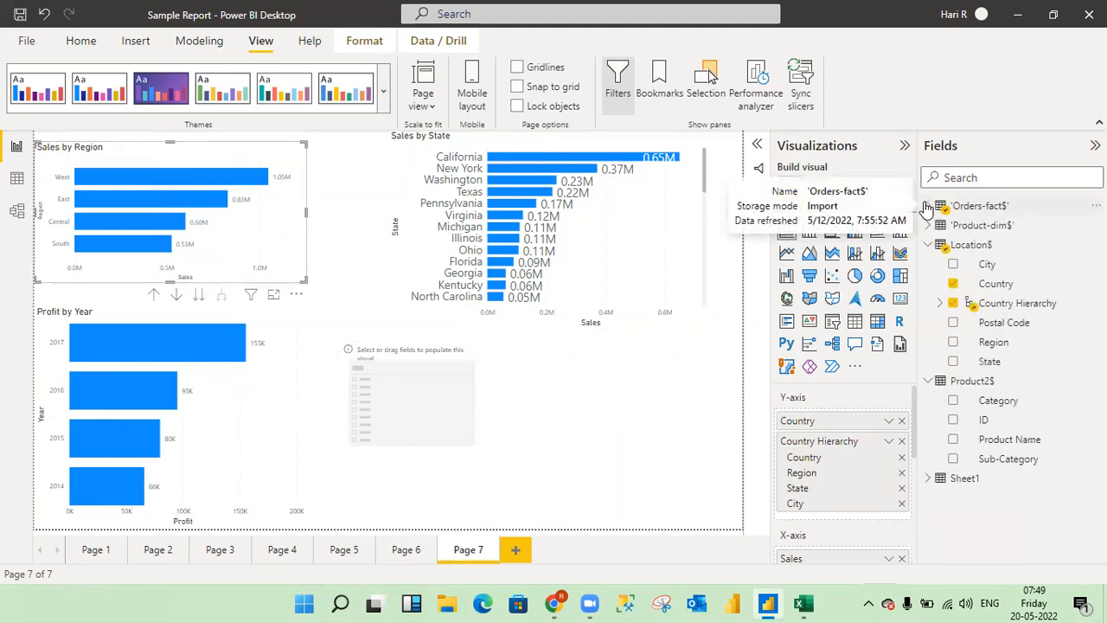
click(942, 310)
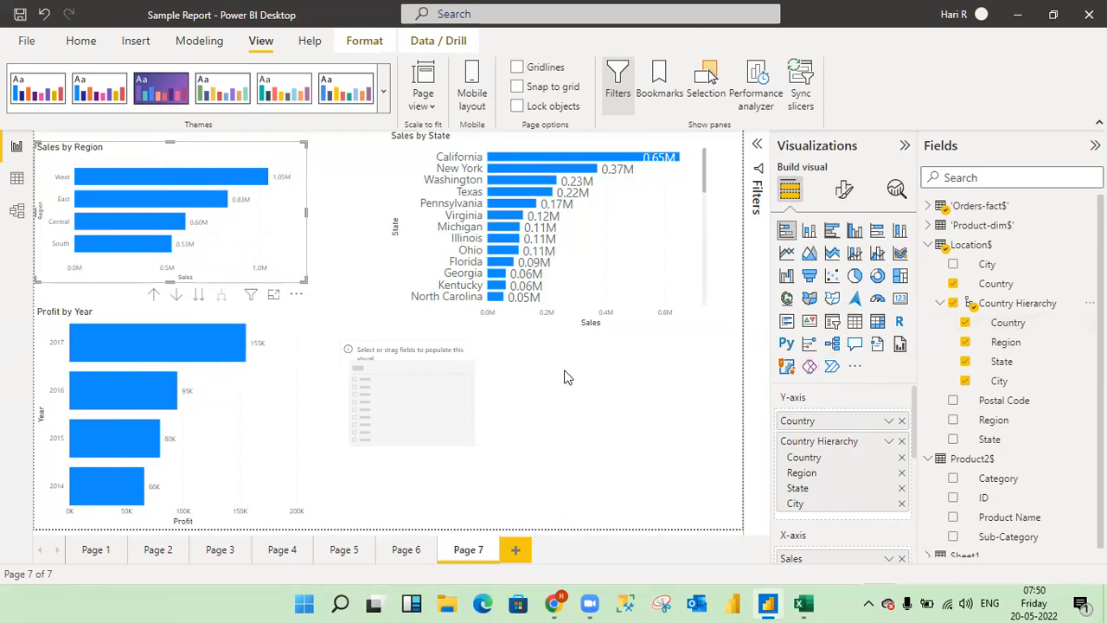
click(465, 383)
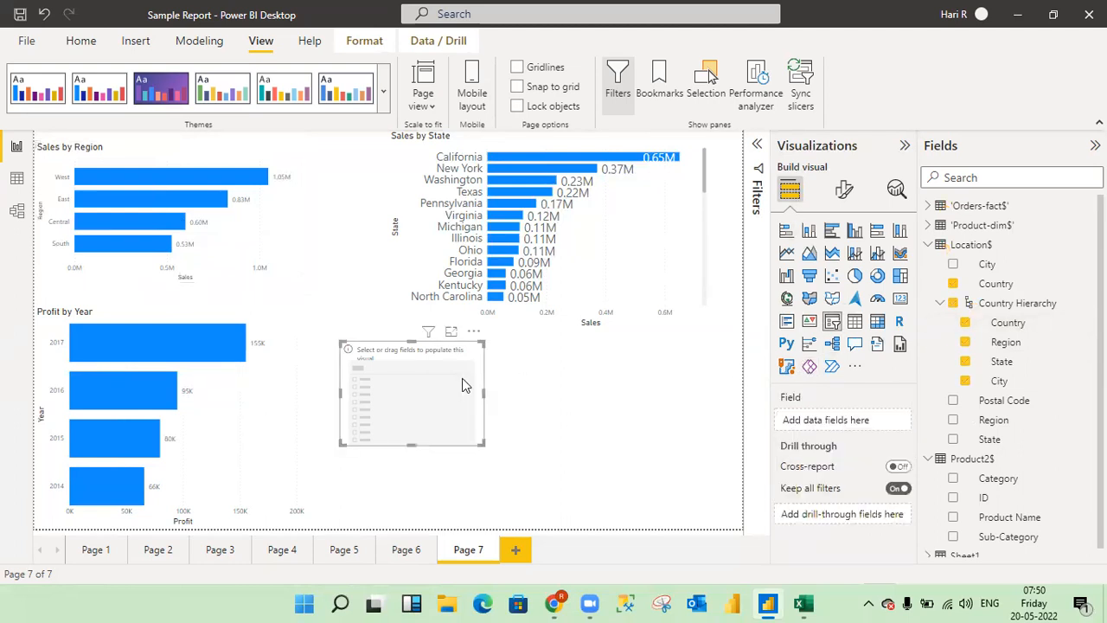
click(965, 323)
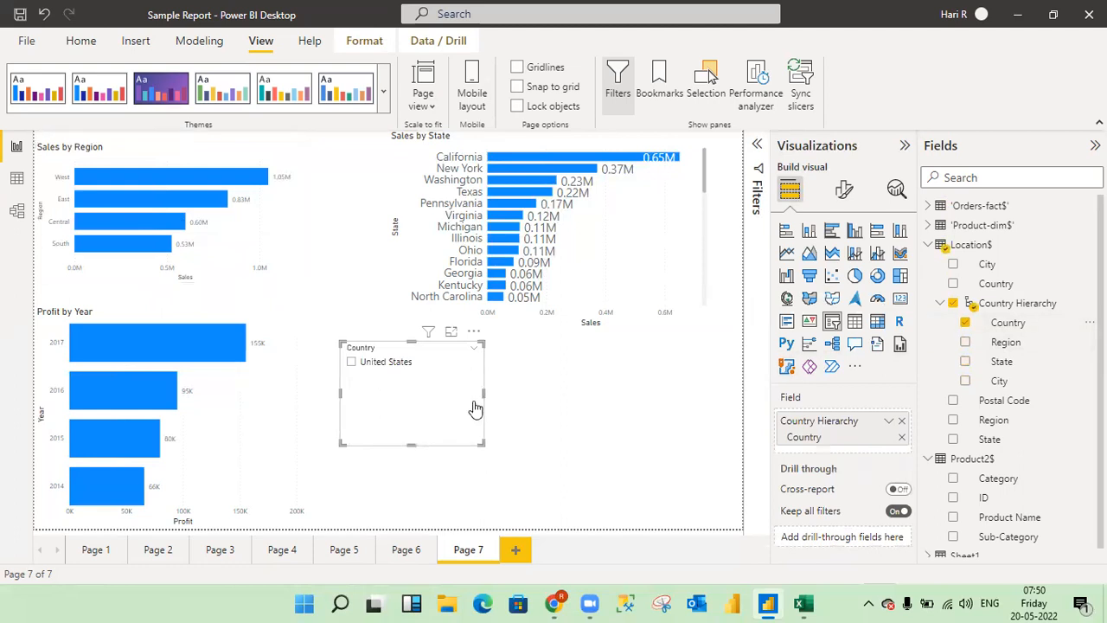
drag(476, 443, 430, 416)
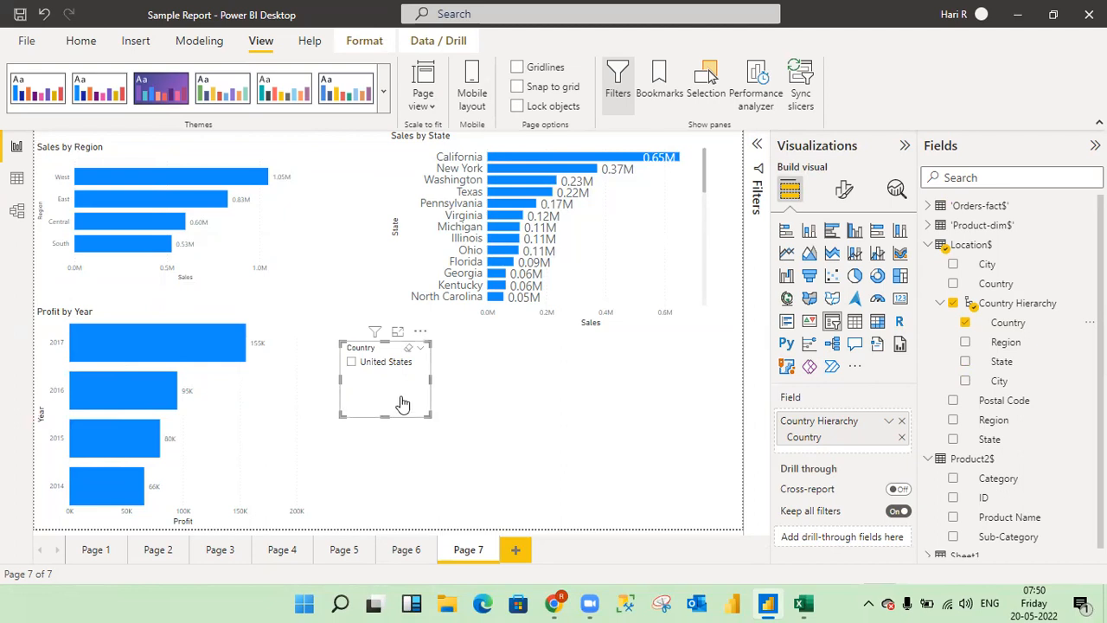
click(495, 389)
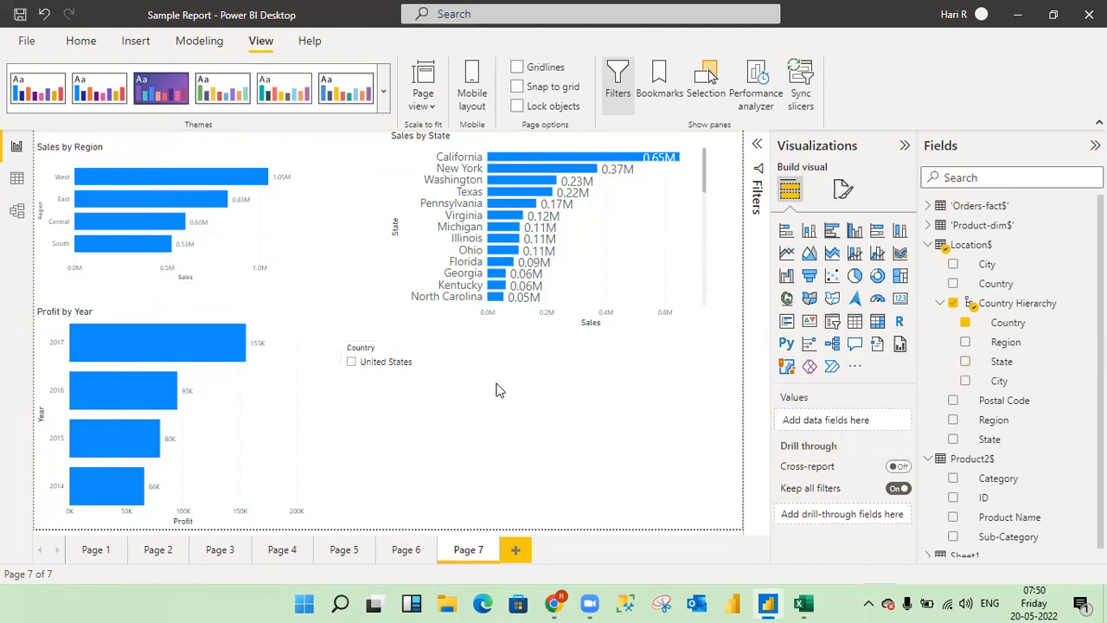
Place a copy of the Country slicer beside the original and switch its field to the hierarchy's Region level
key(ctrl+v)
drag(420, 388, 529, 396)
drag(529, 392, 529, 392)
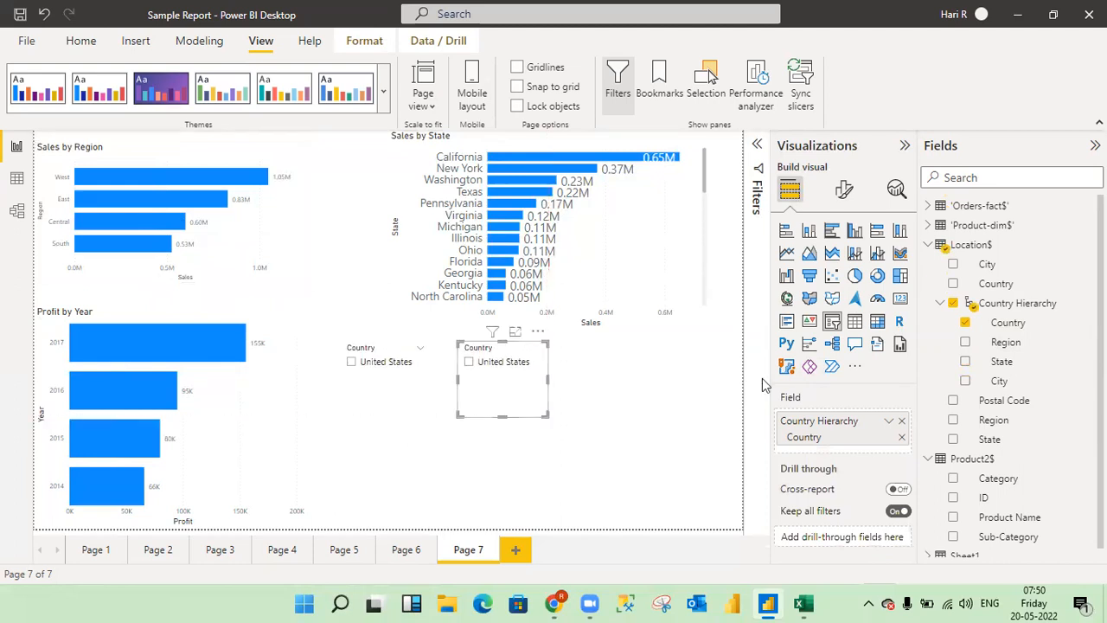
click(965, 344)
click(965, 323)
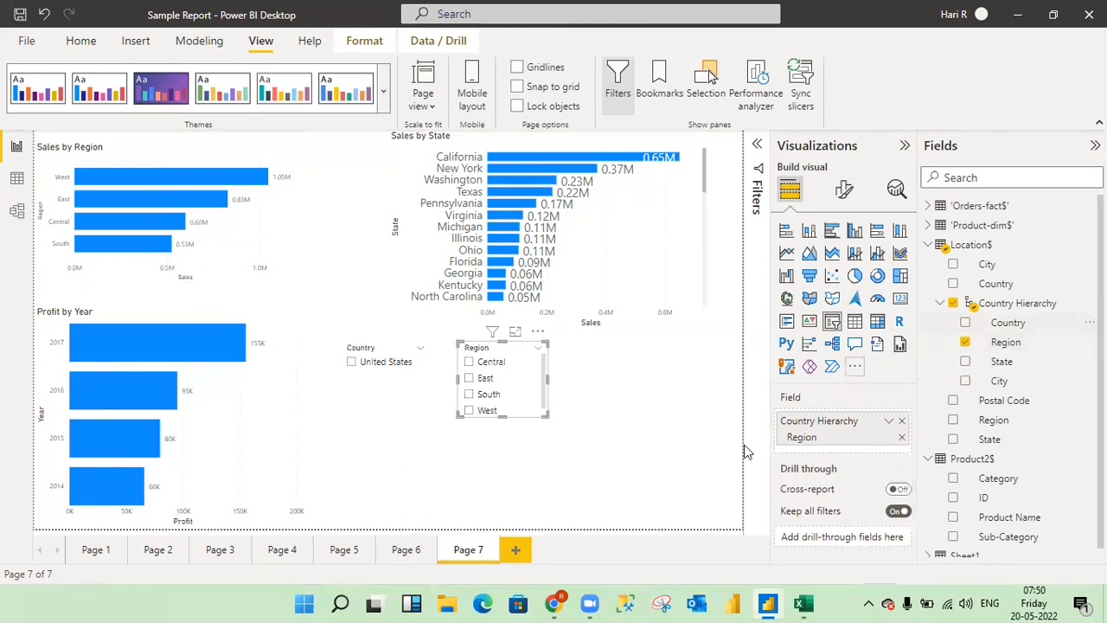
Test the Region slicer by filtering the charts to South and clearing the selection again
click(606, 455)
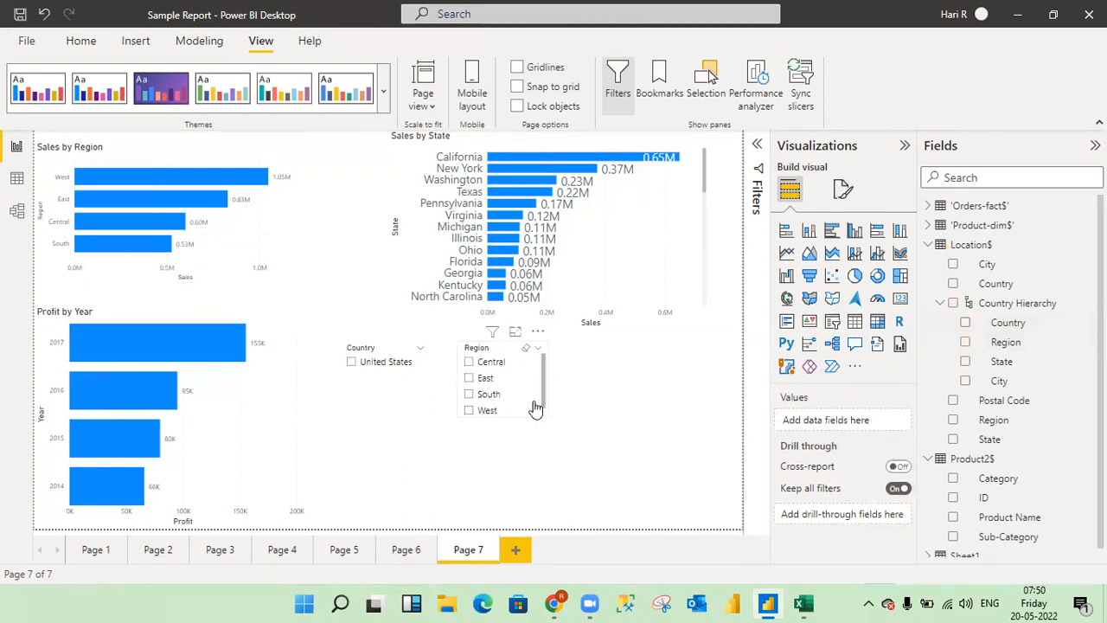
click(484, 394)
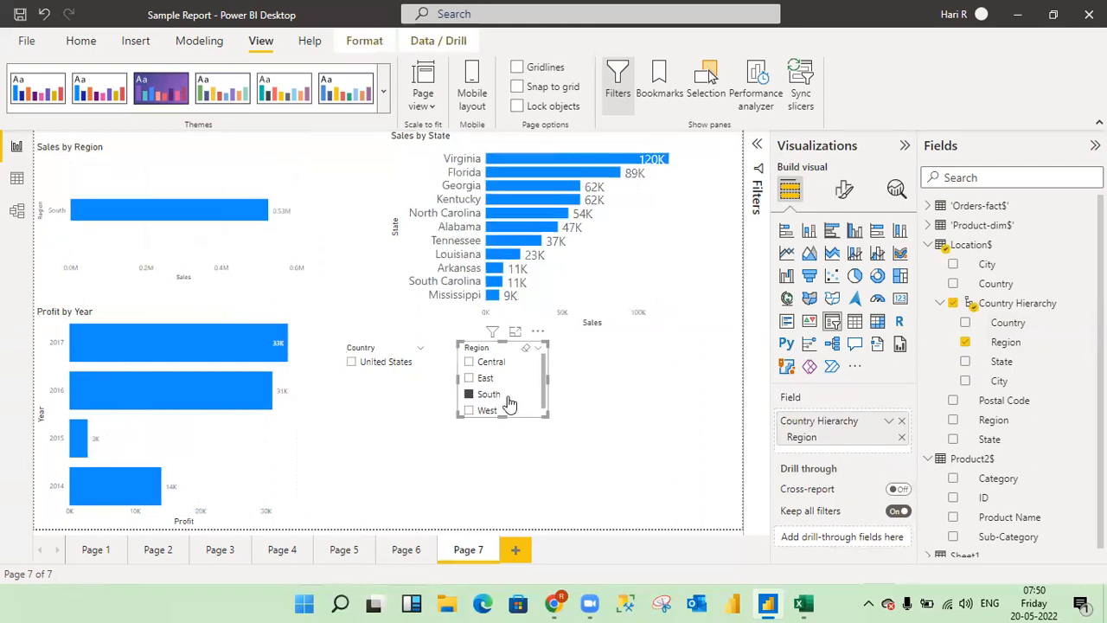
click(473, 398)
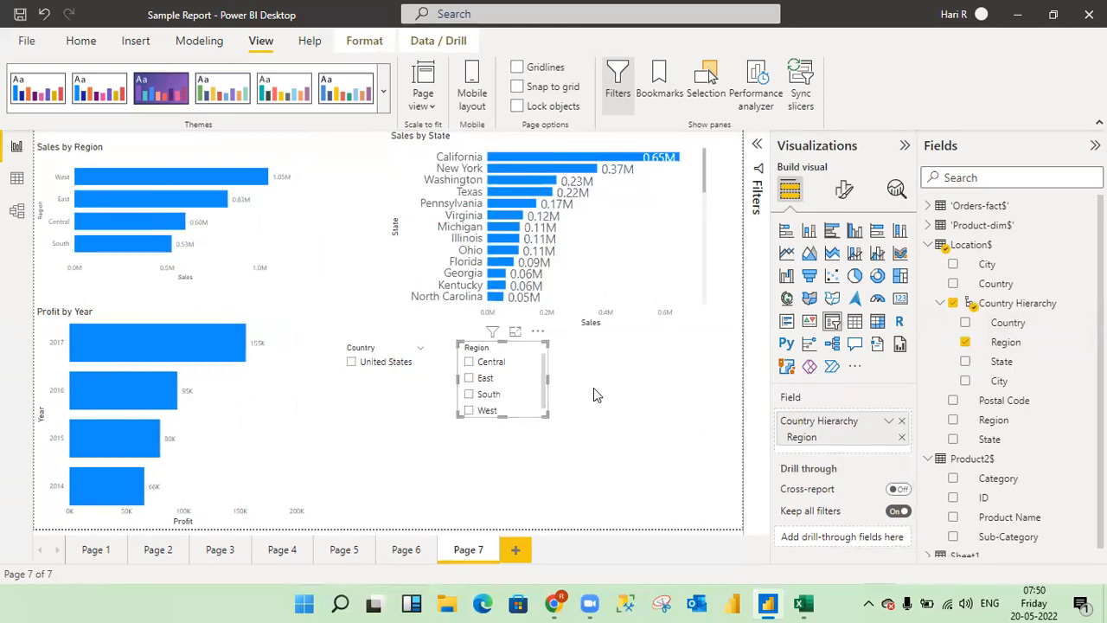
Paste a copy of the Region slicer over the original and clear the South selection made in it
click(593, 387)
key(ctrl+z)
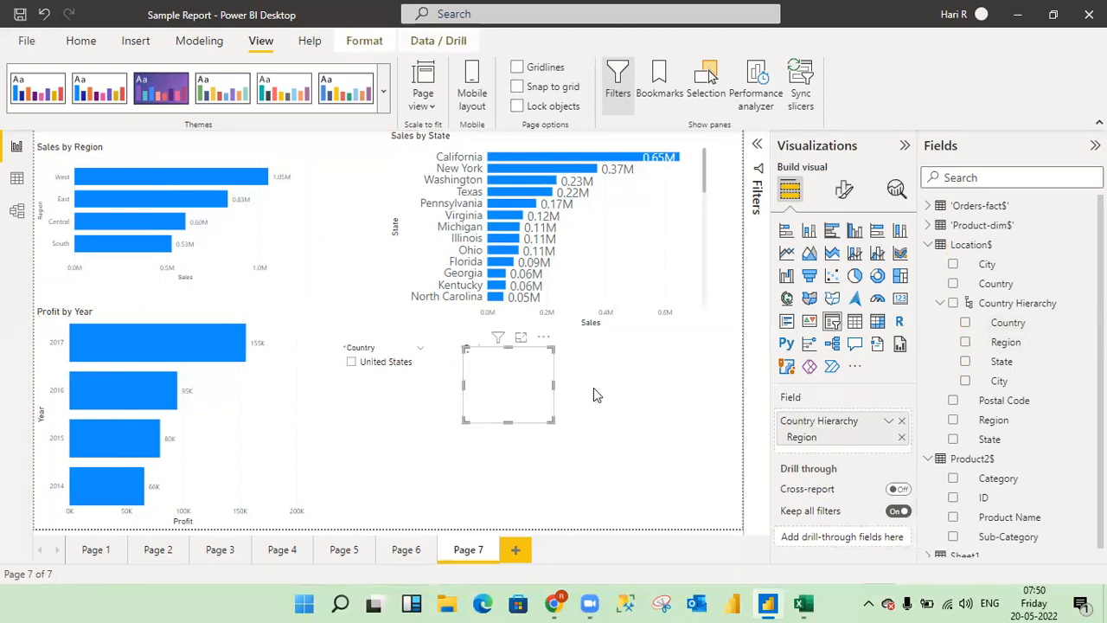
drag(551, 386, 653, 386)
key(ctrl+z)
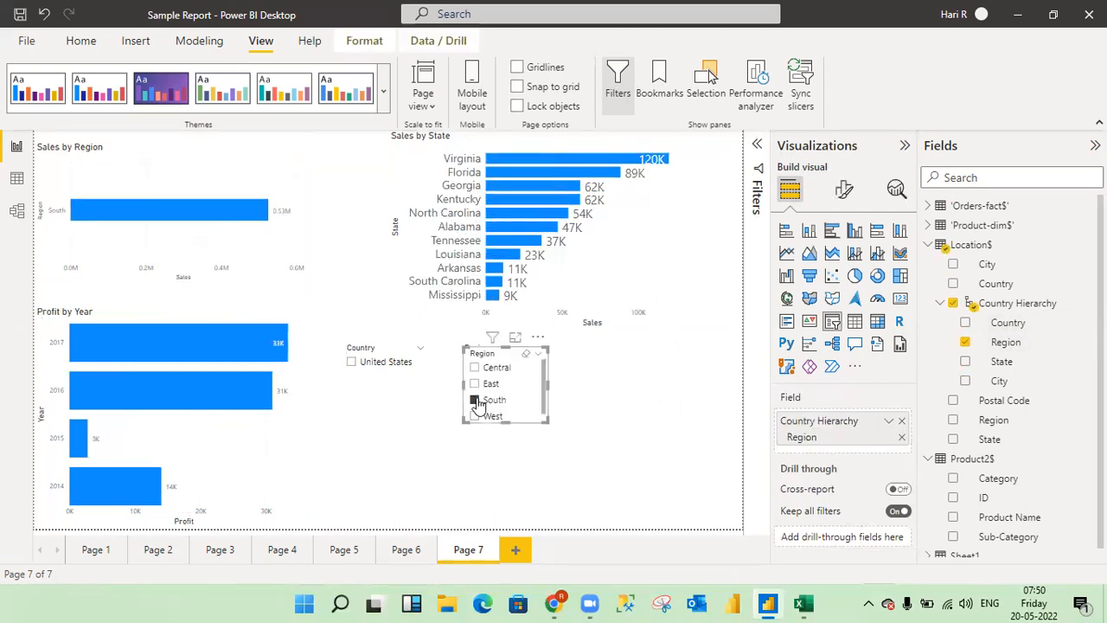
click(477, 402)
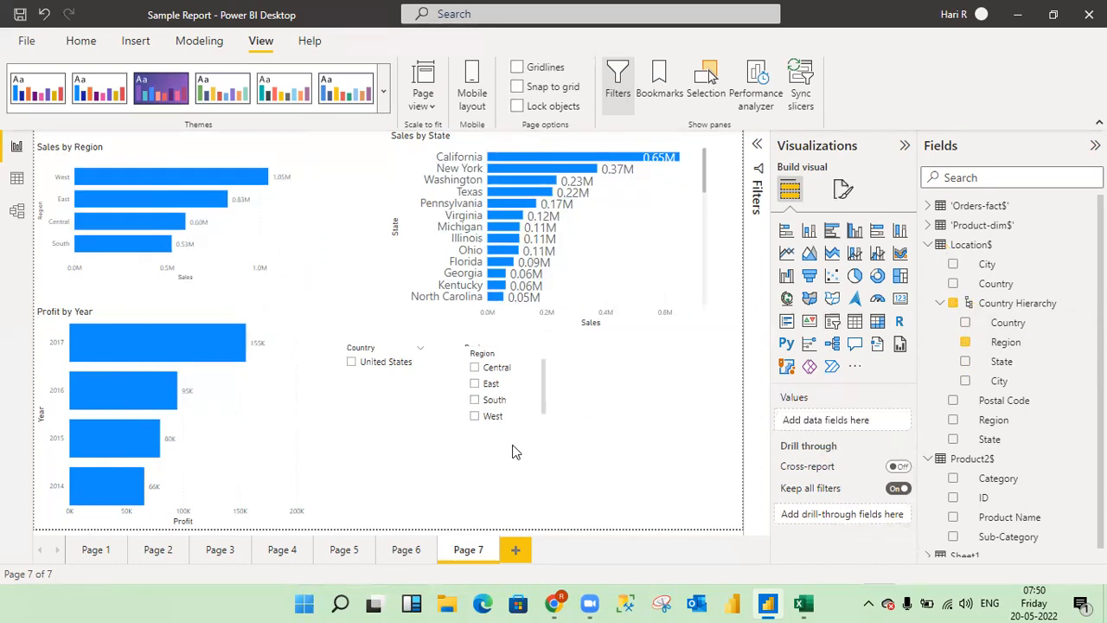
click(520, 404)
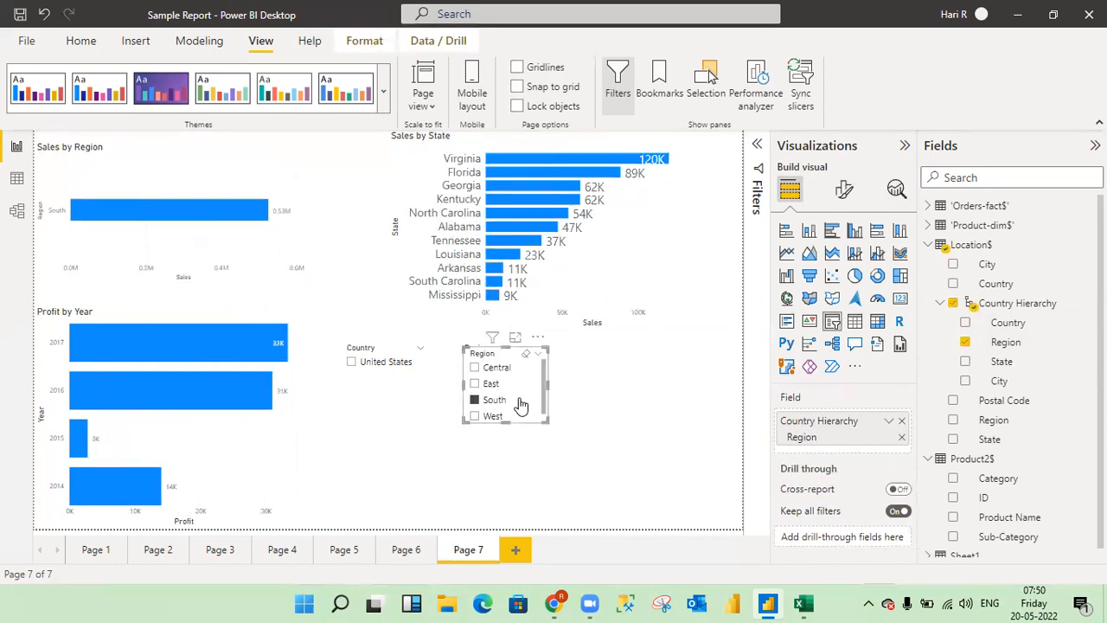
click(475, 400)
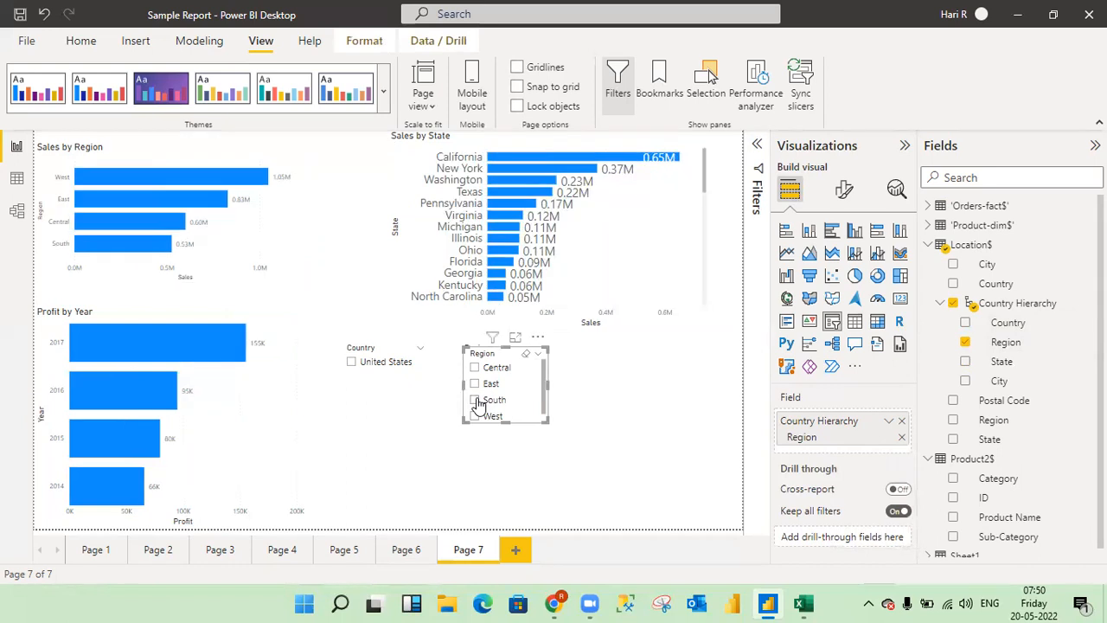
Place another copy of the Region slicer beside the original and switch its field to the Country Hierarchy's State level only
click(610, 419)
key(ctrl+v)
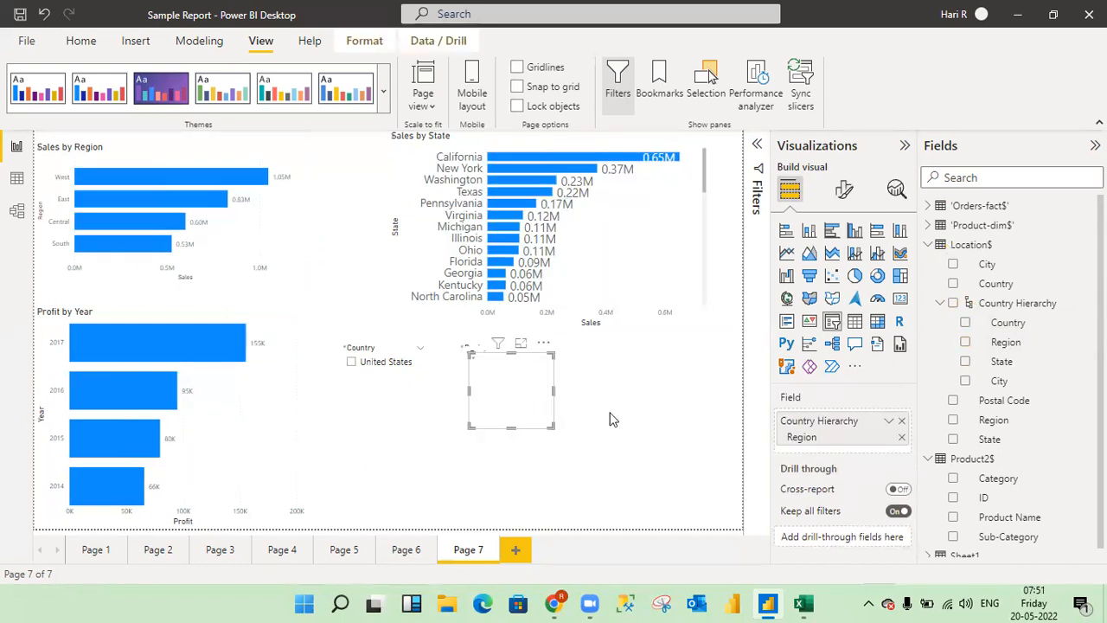
drag(539, 388, 643, 390)
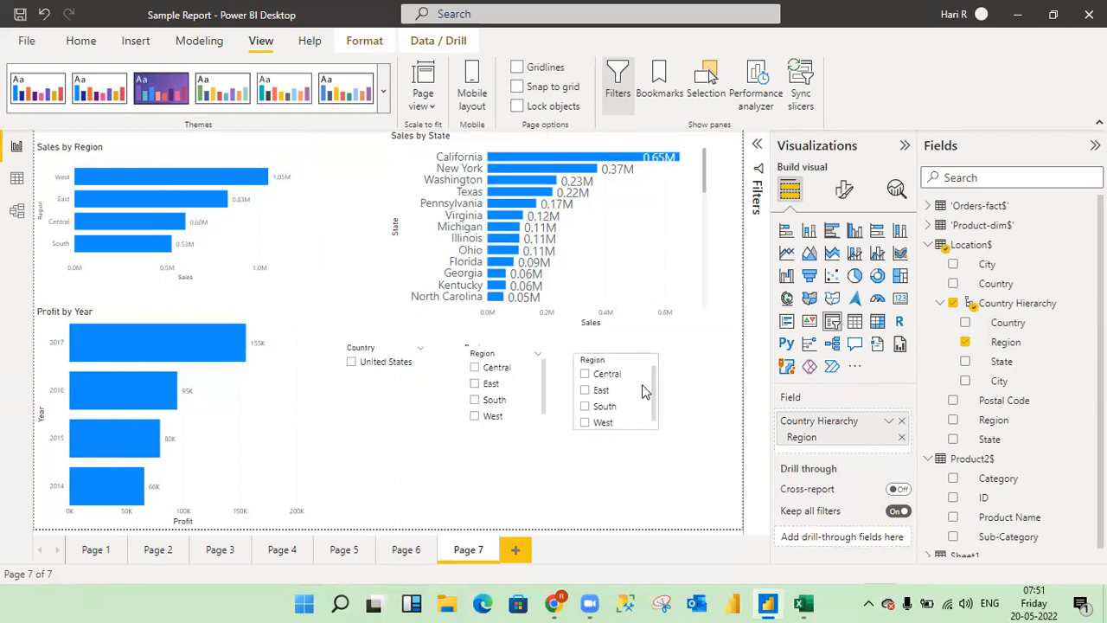
click(965, 341)
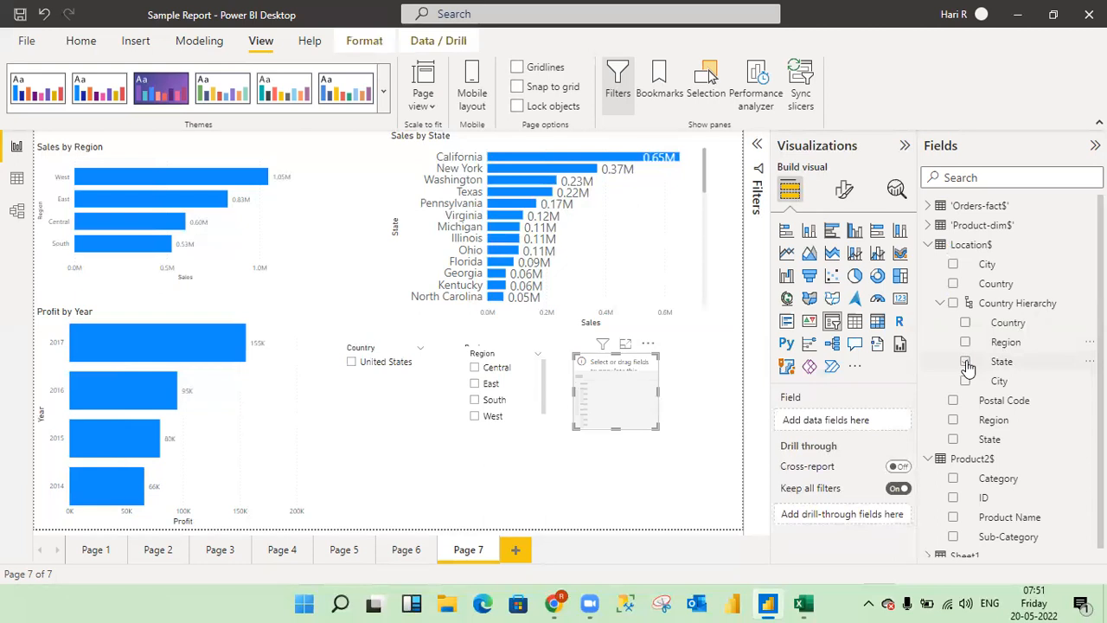
click(965, 361)
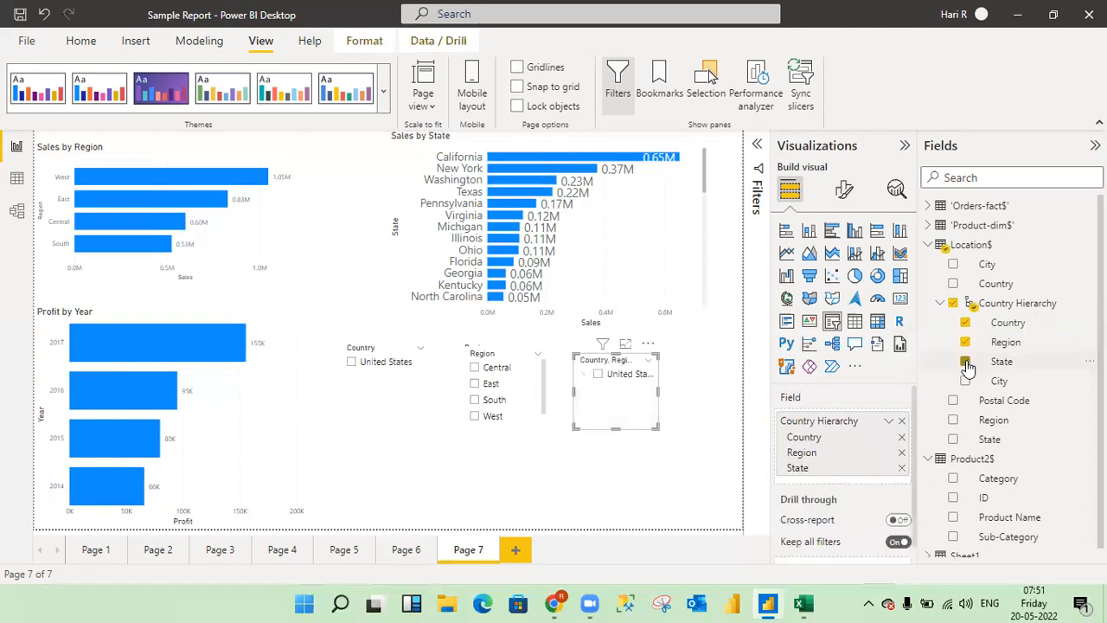
click(965, 343)
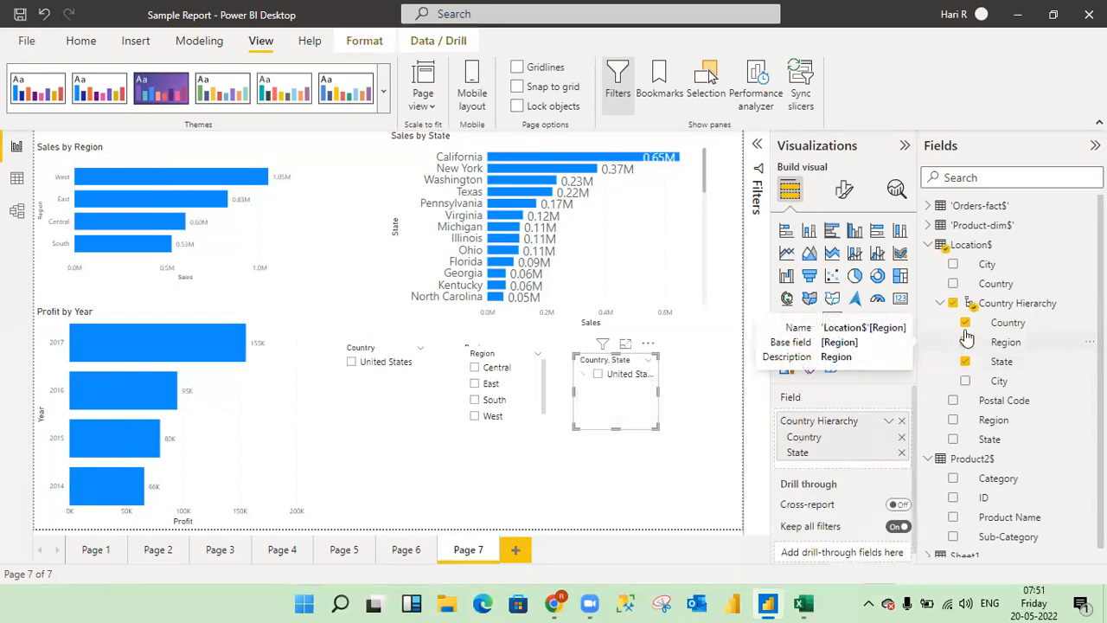
click(965, 323)
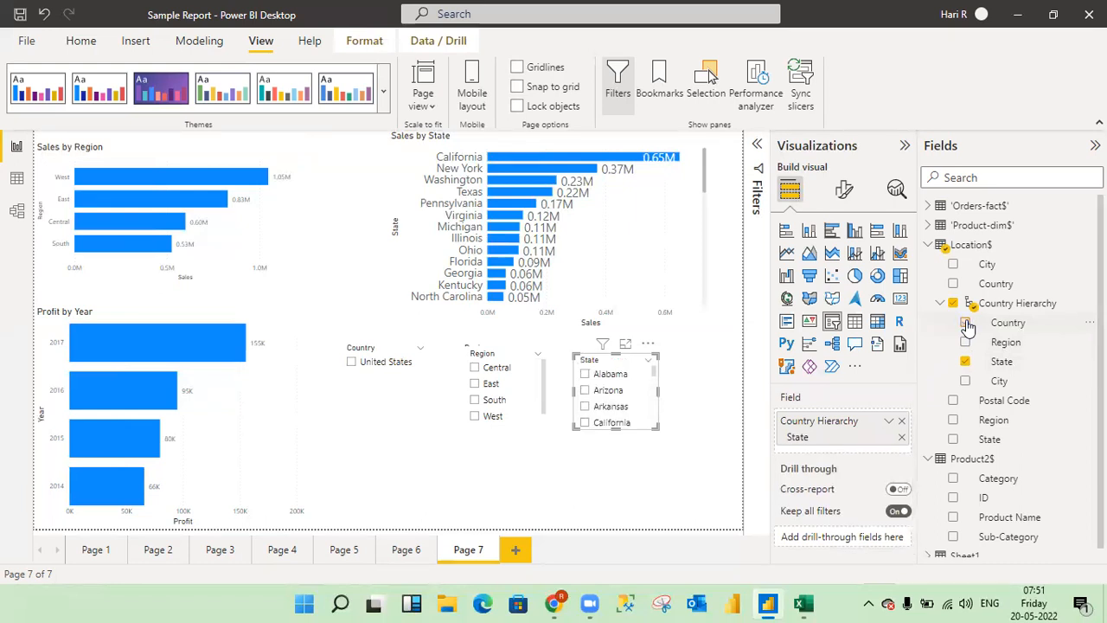
Test the slicers by filtering the charts to the East region and to the state Arizona, clearing each selection again
click(539, 463)
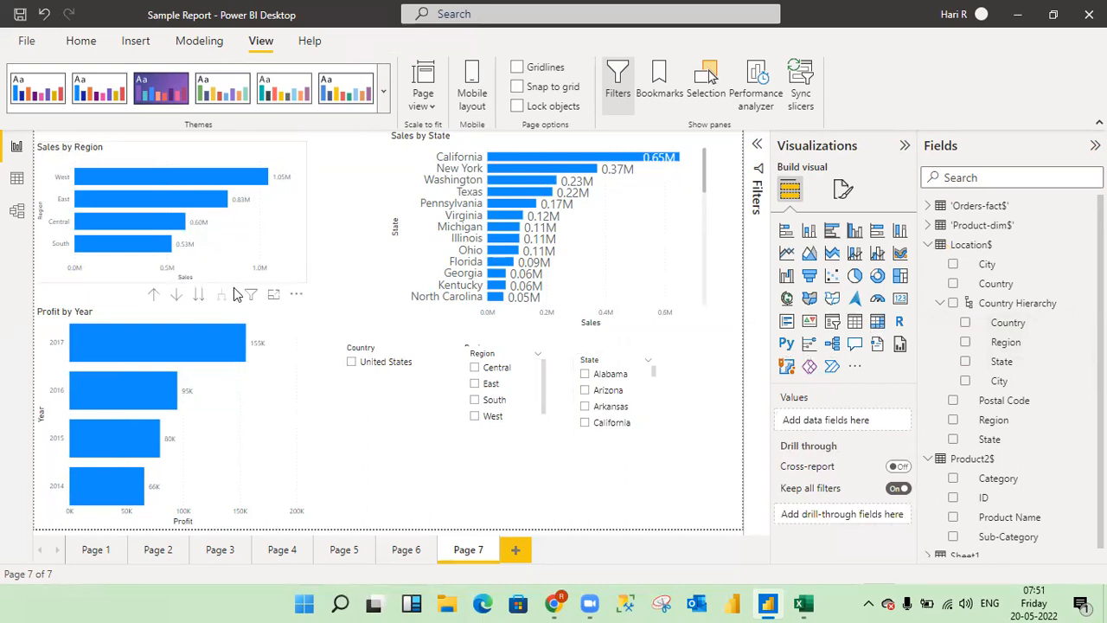
click(476, 384)
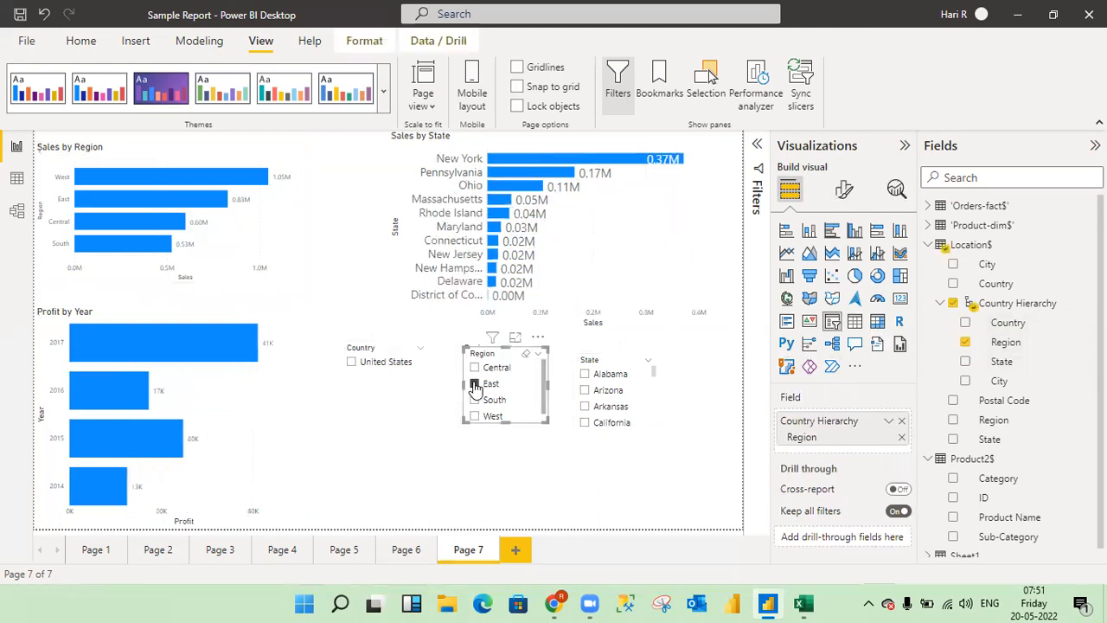
click(476, 384)
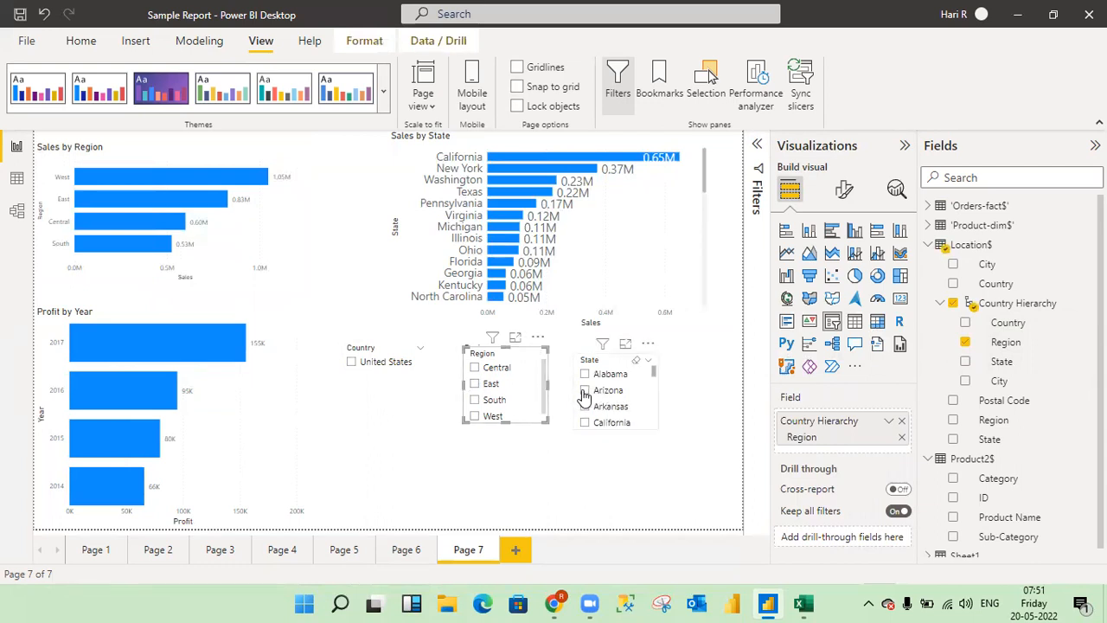
click(584, 392)
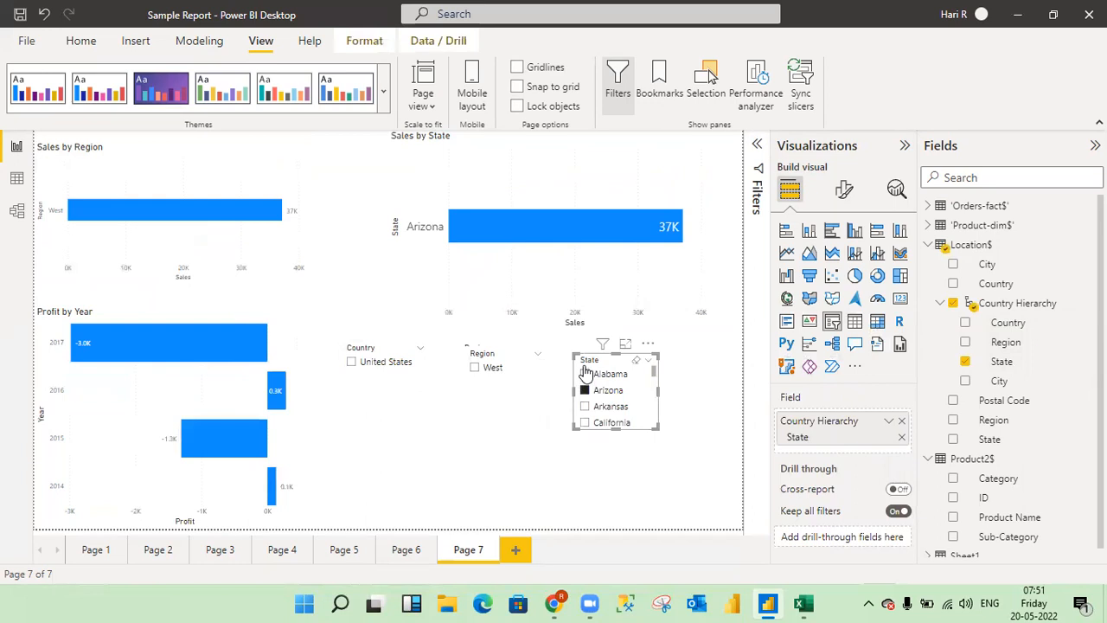
click(585, 392)
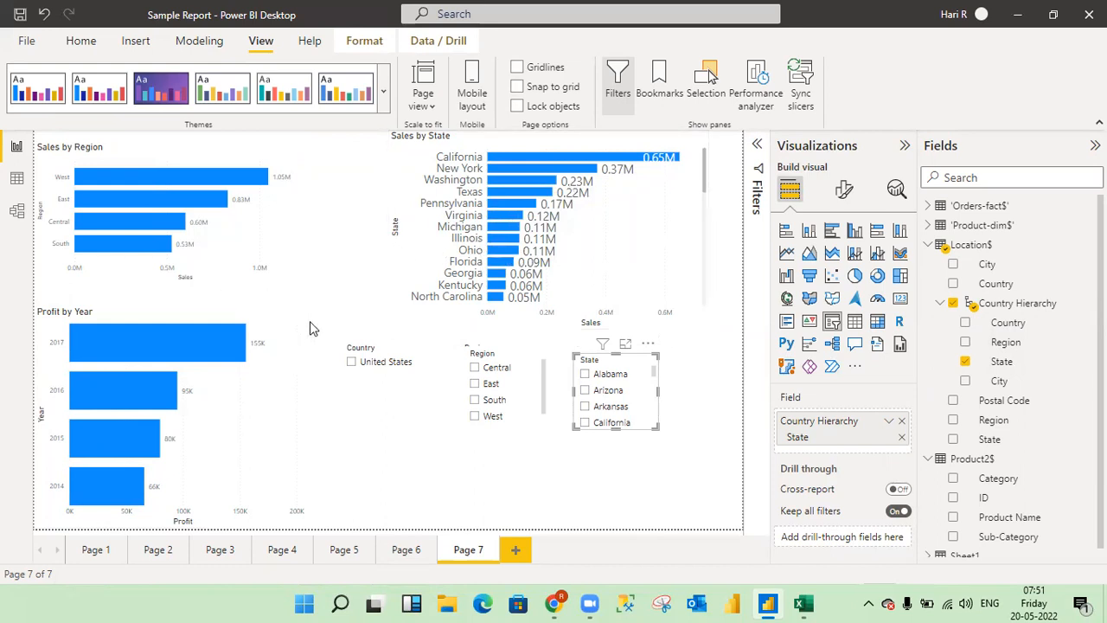
Filter the charts to the Central region and to the state Alabama in turn, examine the Sales by Region chart and clear each selection
click(475, 369)
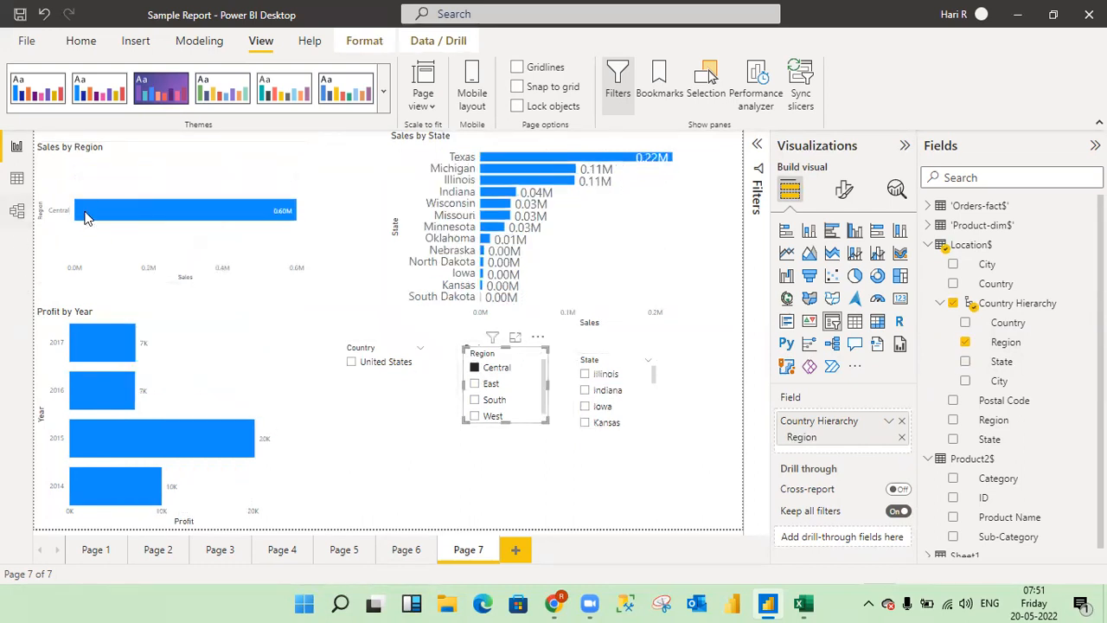
click(476, 371)
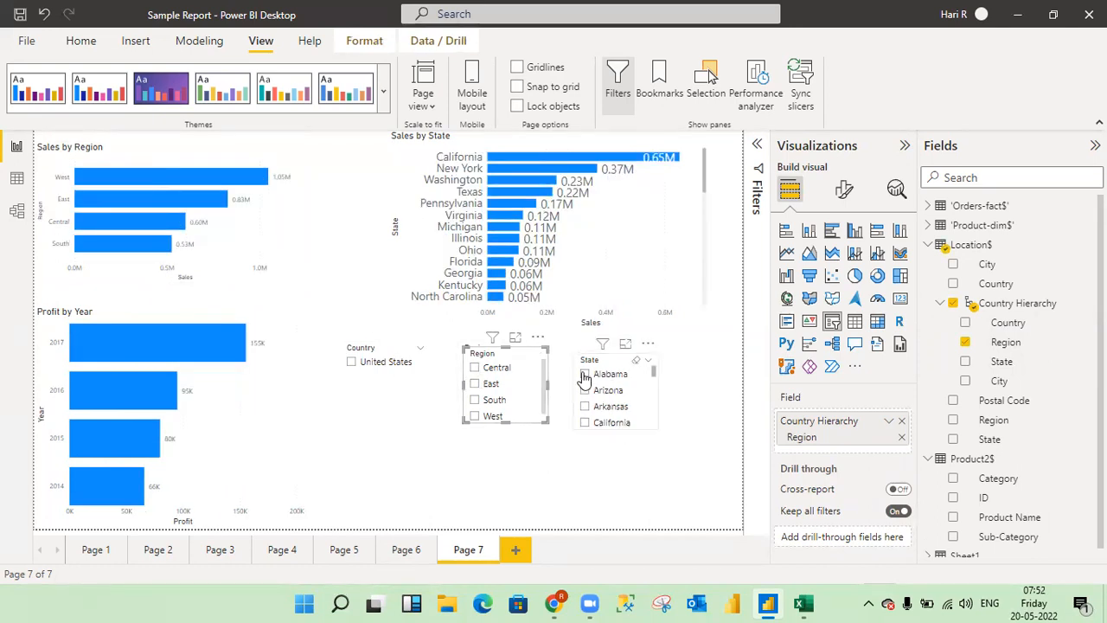
click(584, 375)
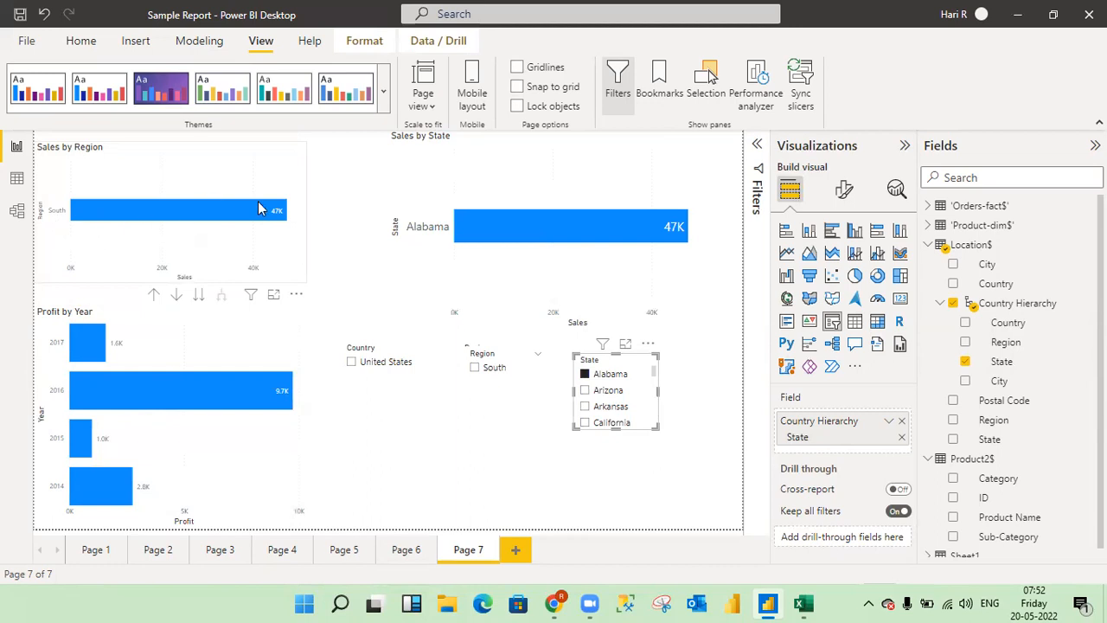
mouse_move(256, 213)
mouse_move(132, 209)
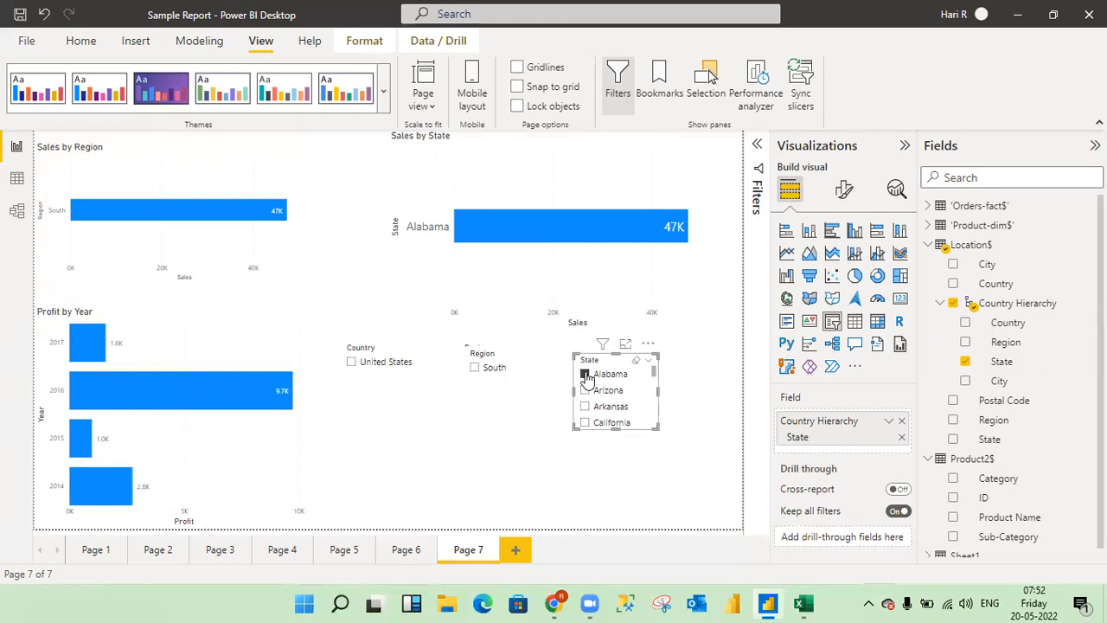
click(585, 375)
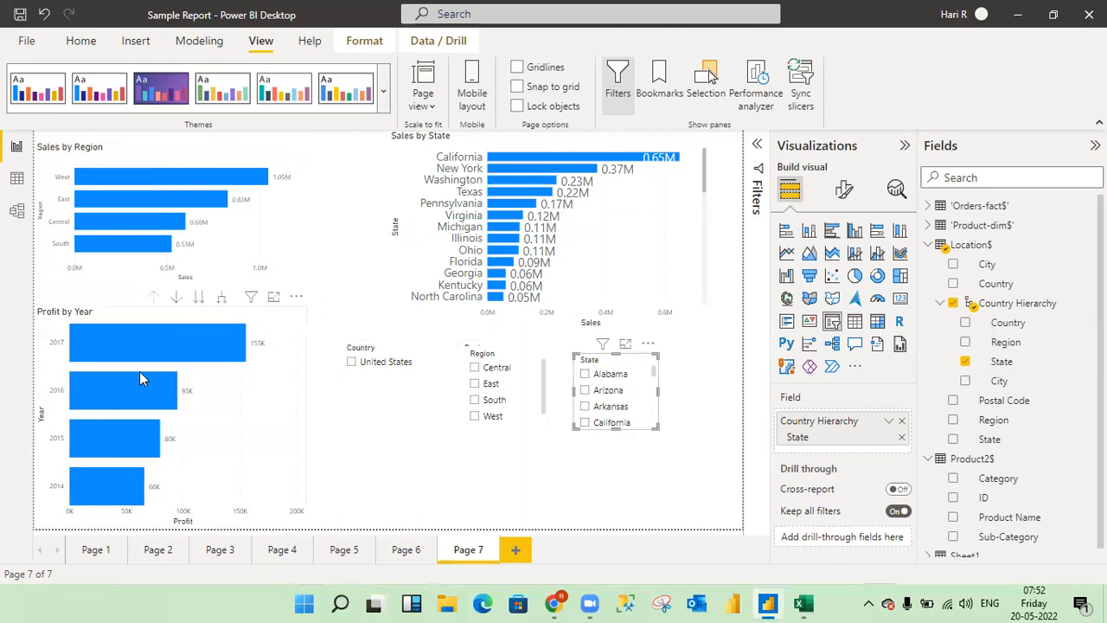
Examine the Sales by Region chart's hierarchy fields unfiltered and filtered to Alabama, and clear the State slicer
click(240, 161)
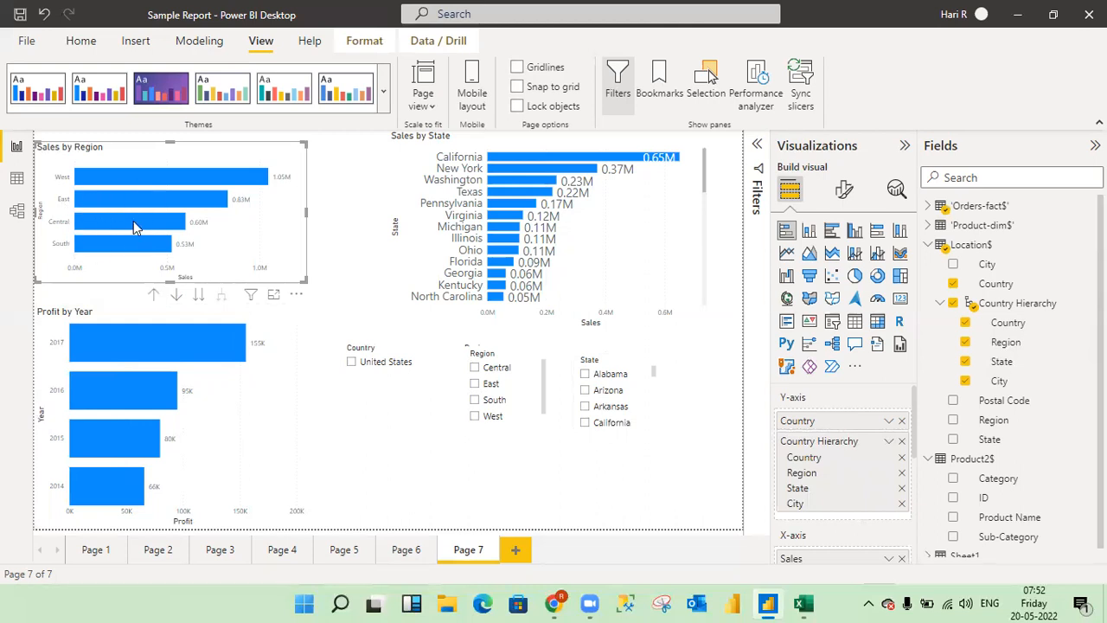
mouse_move(100, 232)
click(587, 376)
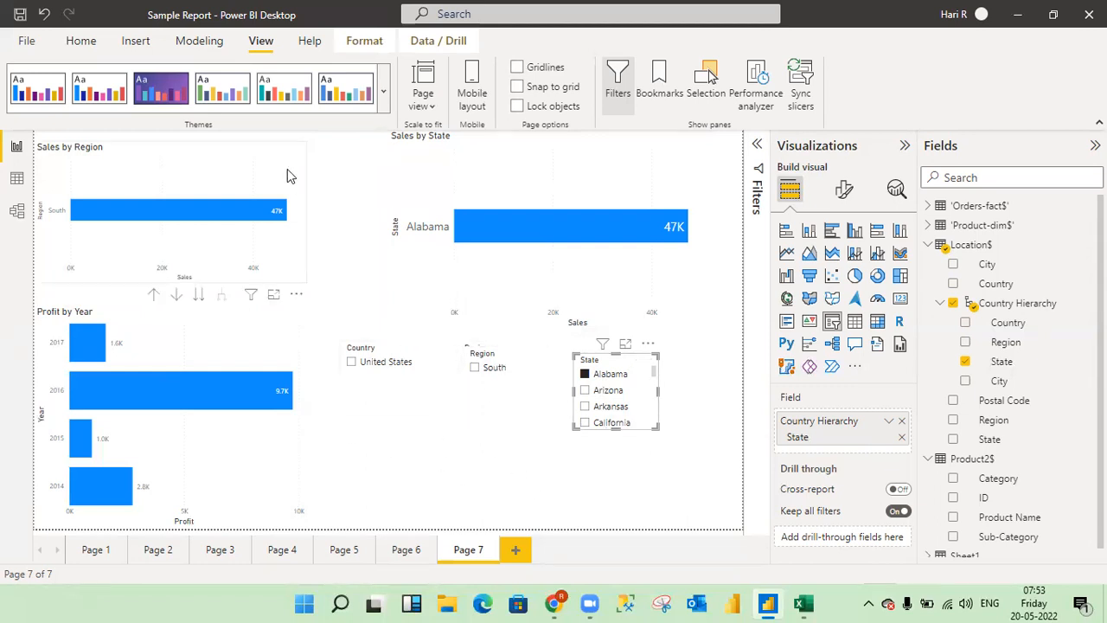
click(216, 173)
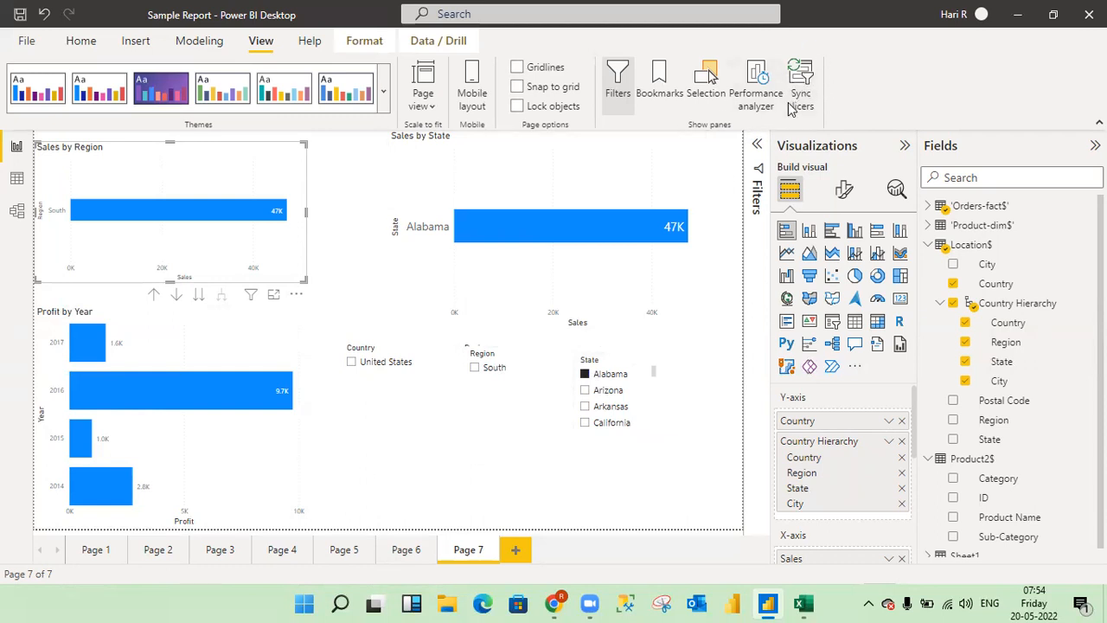
click(584, 375)
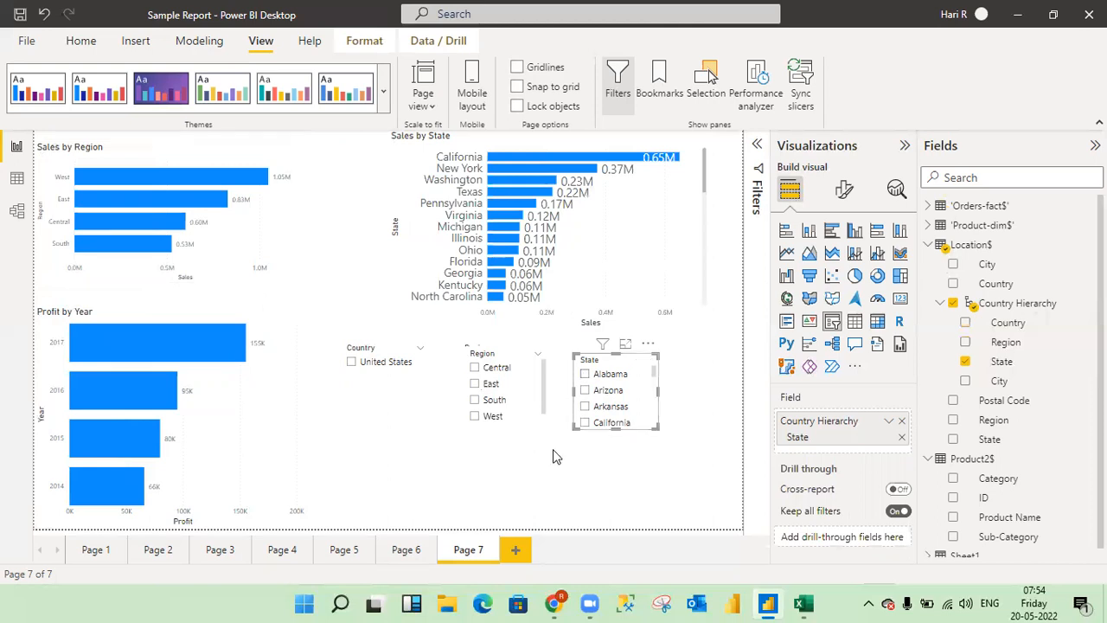
Delete the State slicer, both Region slicers and the Country slicer from Page 7
key(Delete)
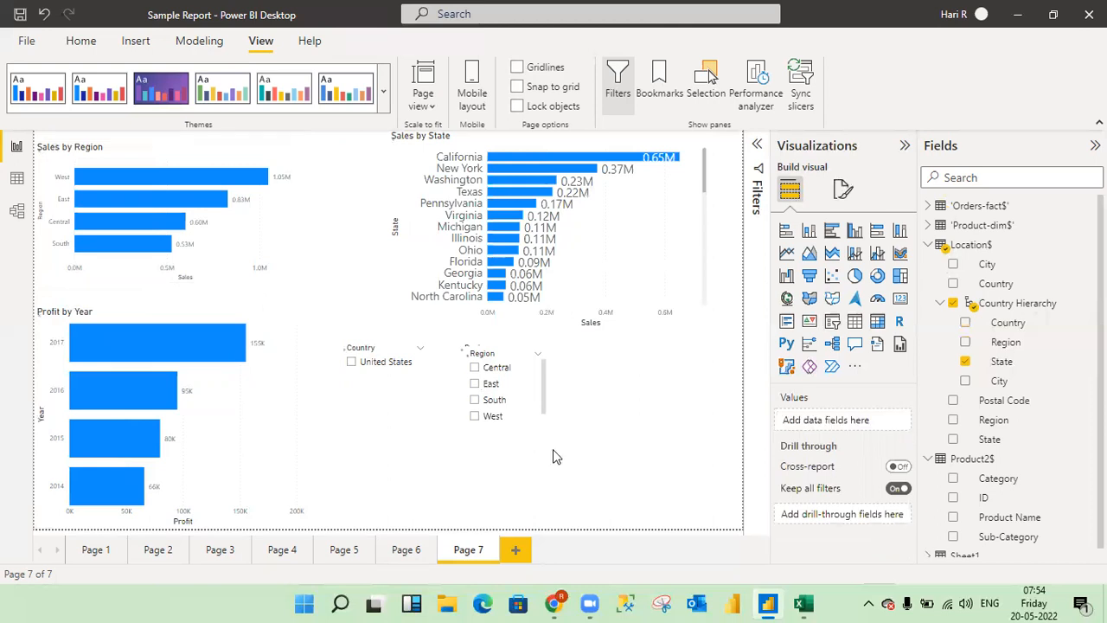
click(532, 383)
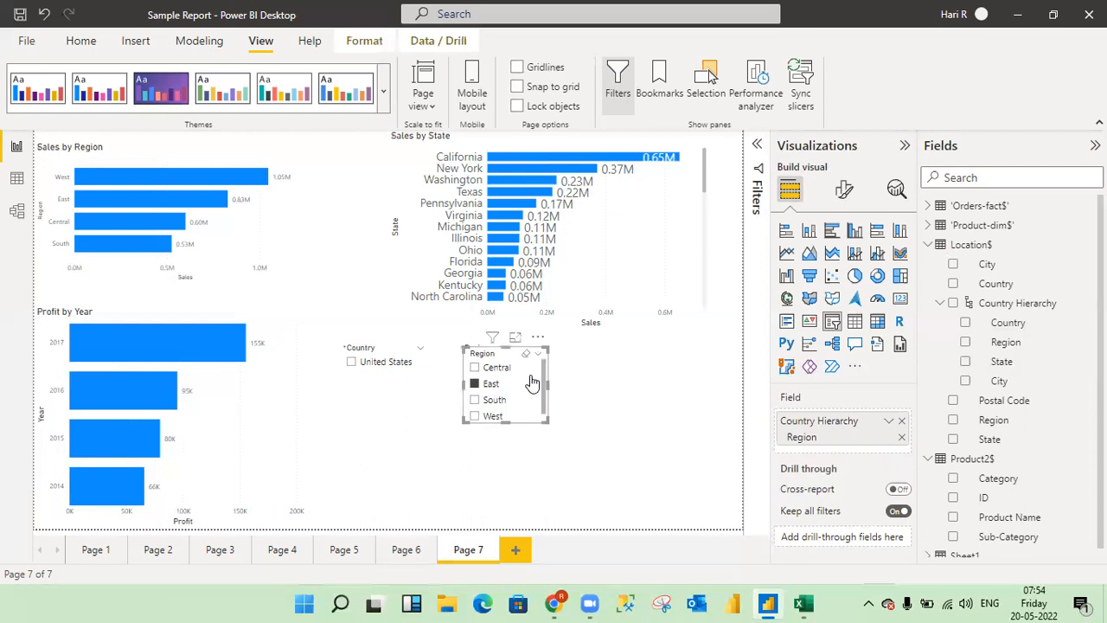
key(Delete)
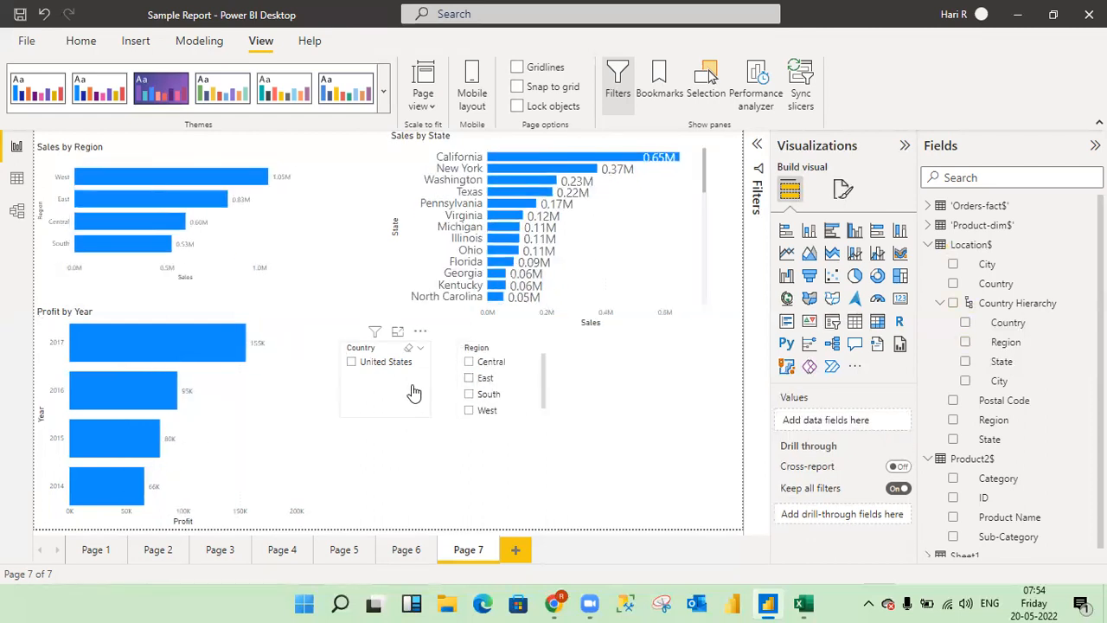
click(413, 393)
key(Delete)
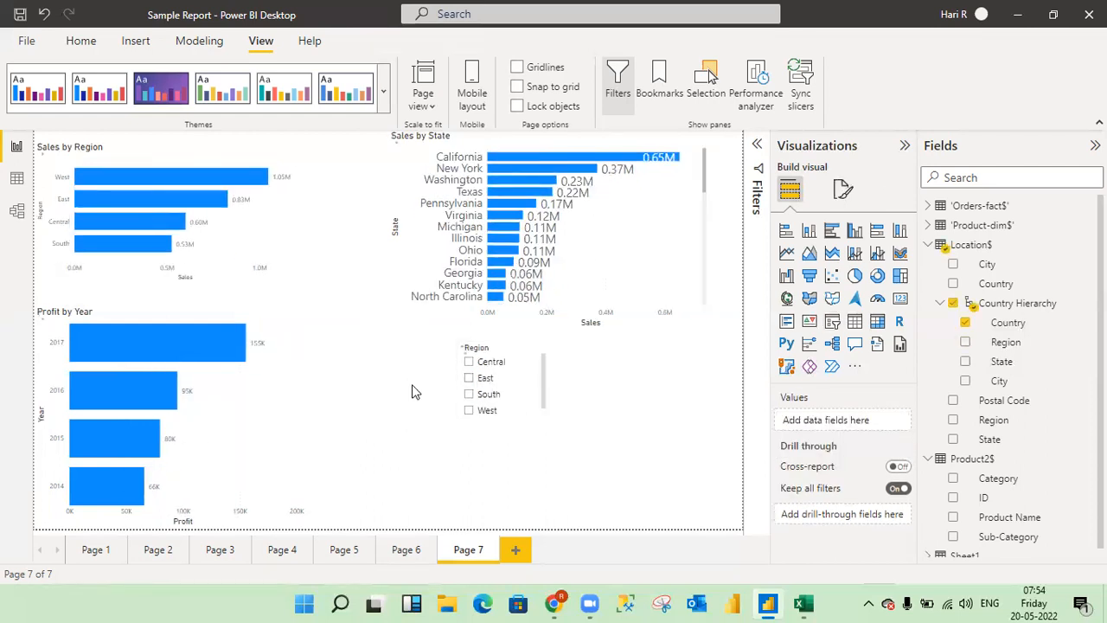
click(509, 360)
key(Delete)
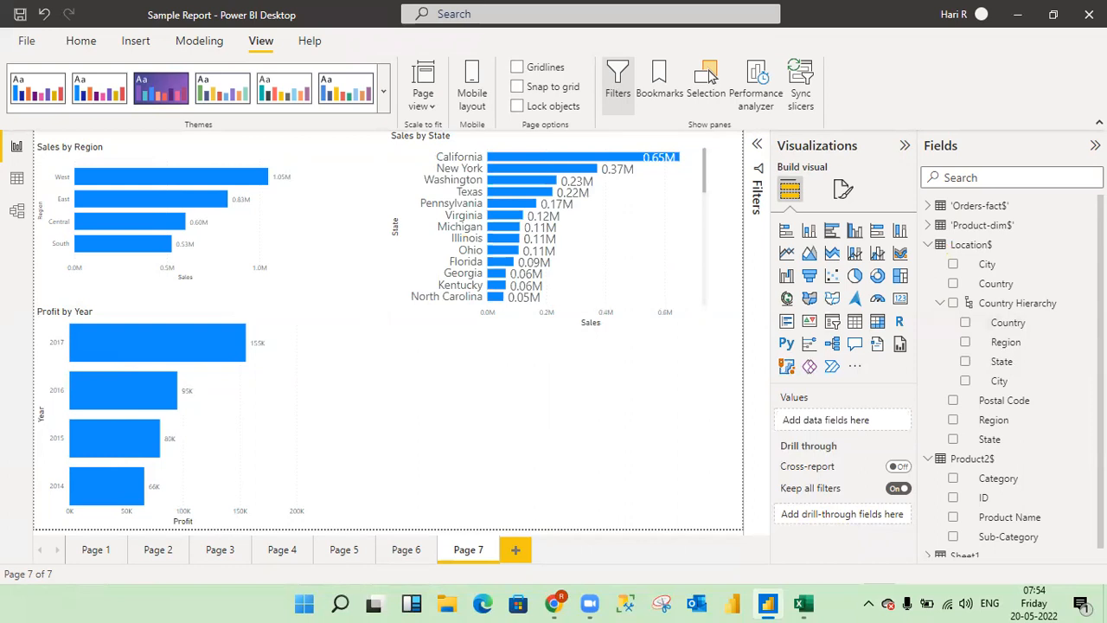
Collapse the Location$ table's field list and add a new report page after Page 7
click(928, 244)
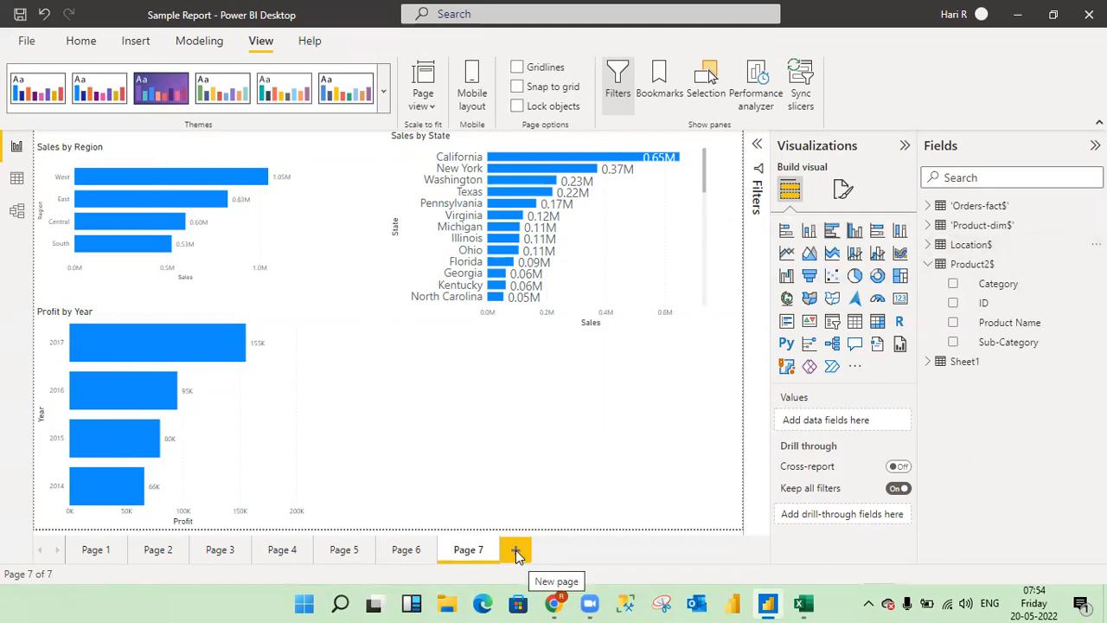
click(517, 552)
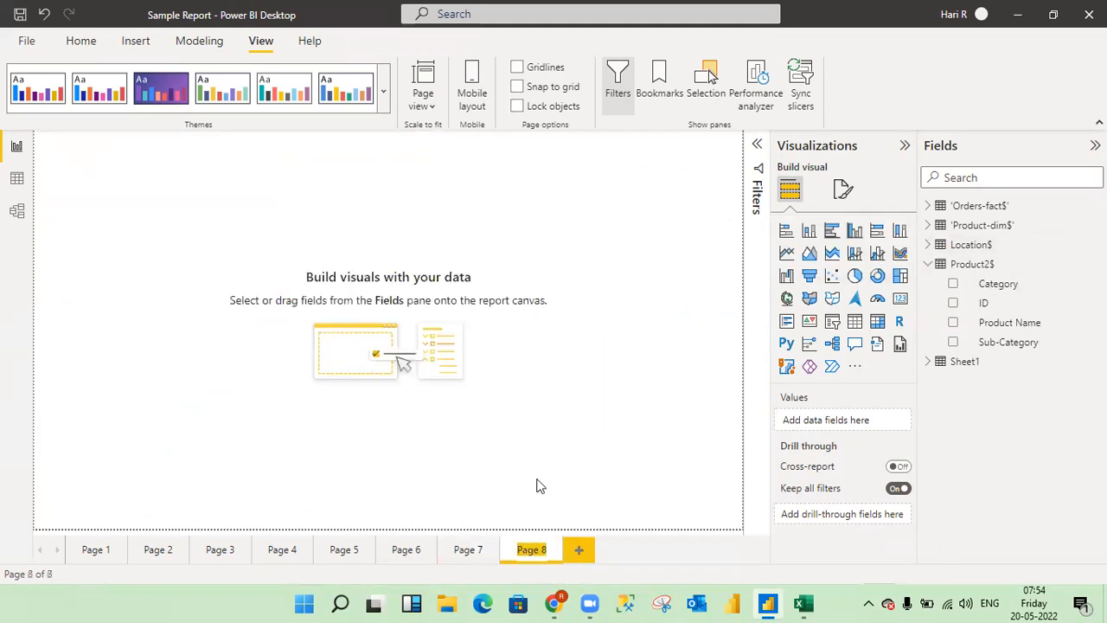
Check Page 1 and remove the Region drill-through field from Page 2
click(91, 551)
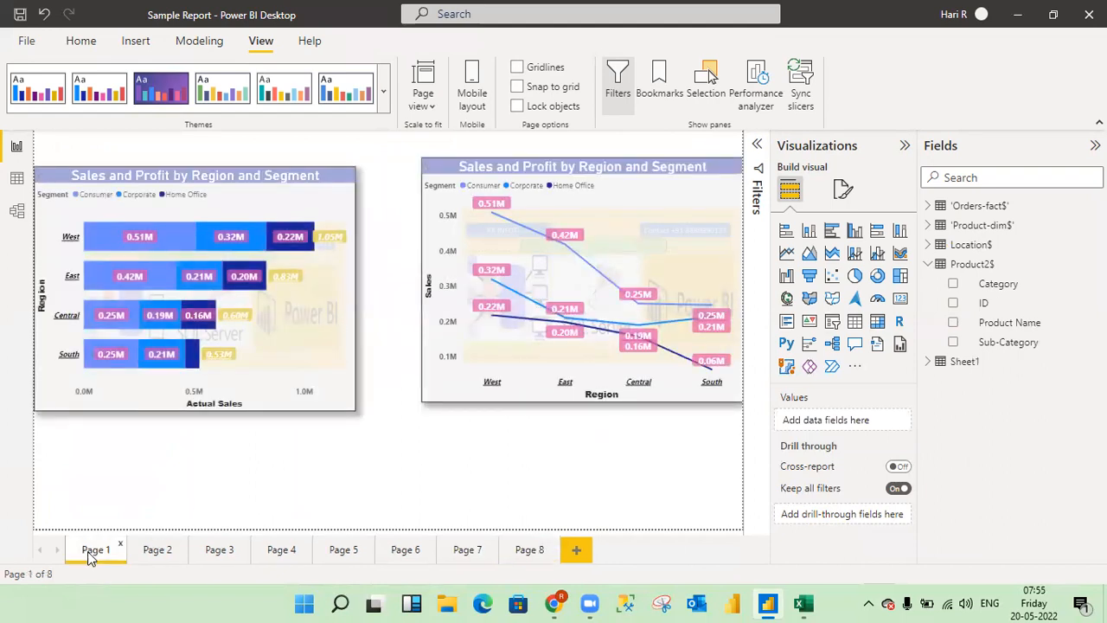
click(155, 554)
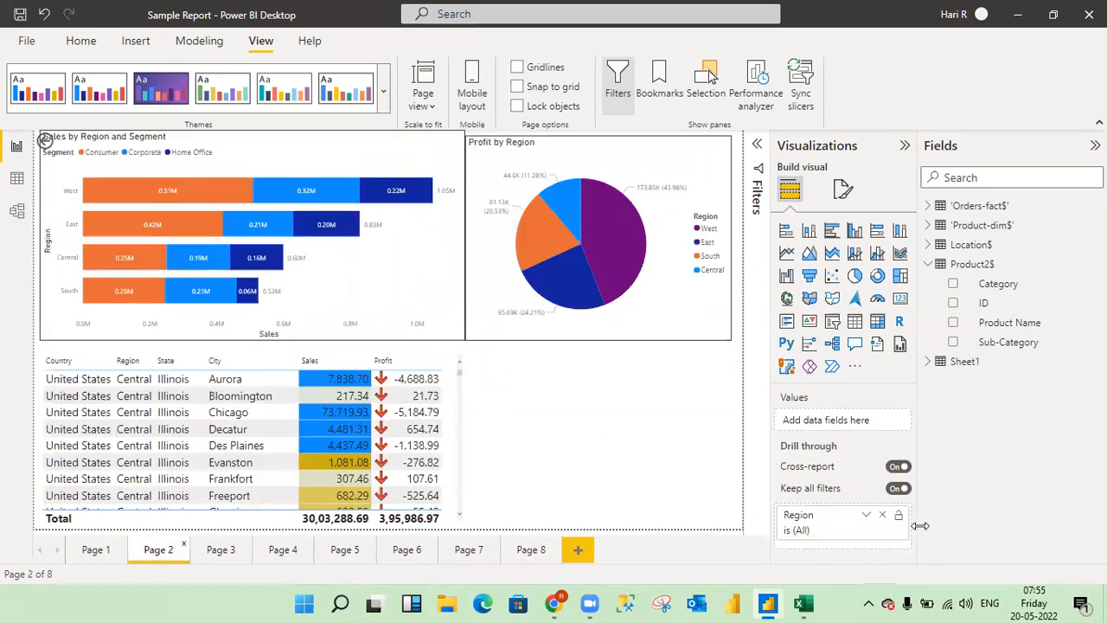
click(882, 517)
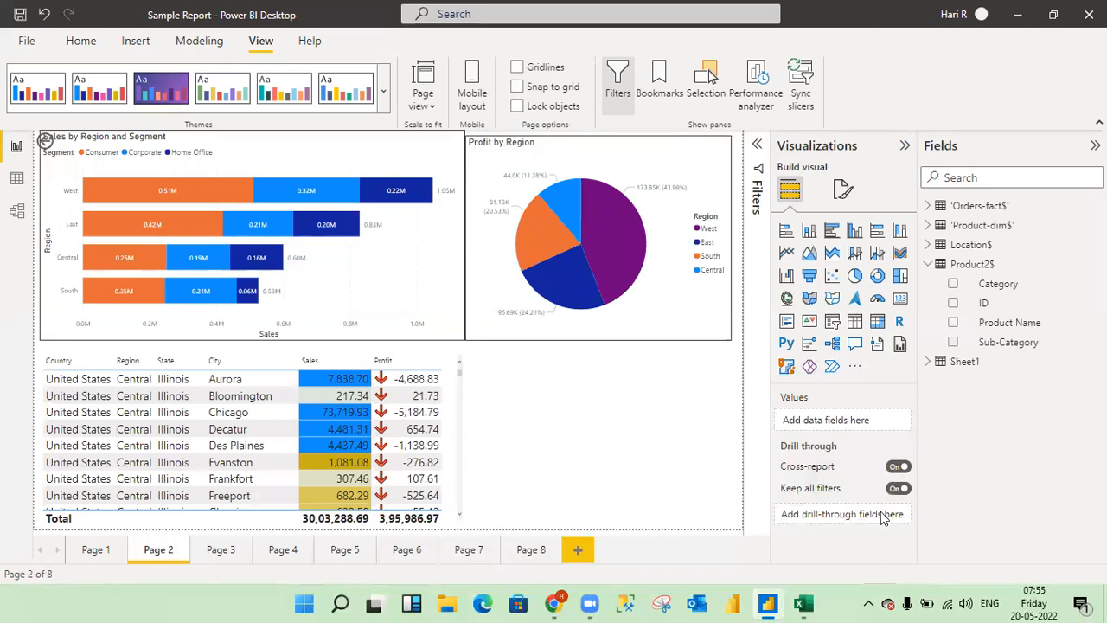
Check on Page 1 which context options the West and East Consumer bars offer without a drill-through field
click(93, 550)
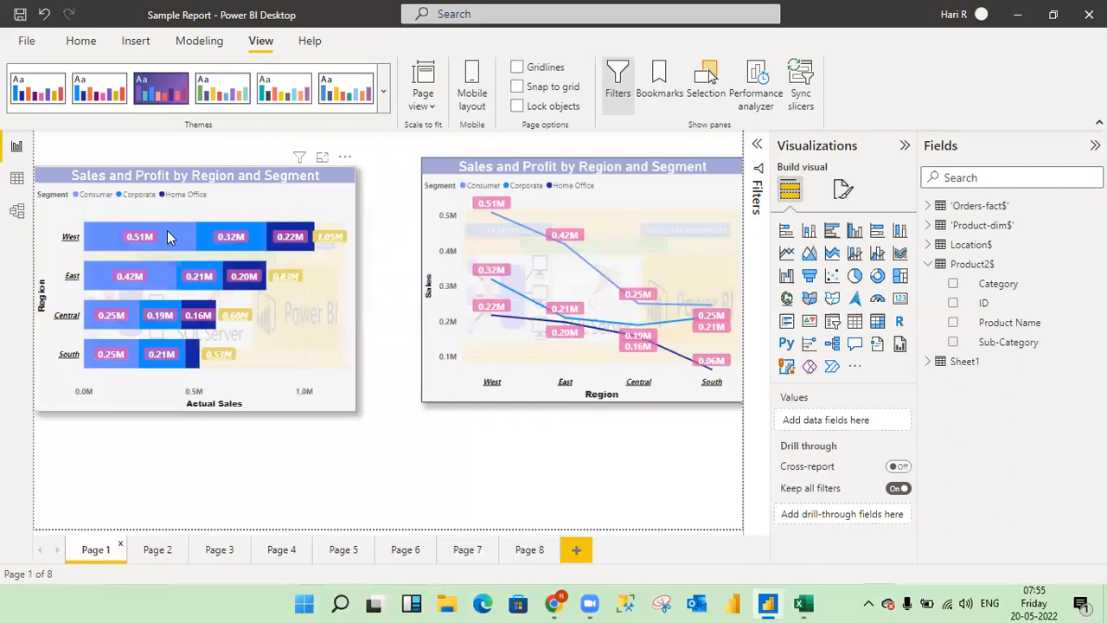
mouse_move(168, 235)
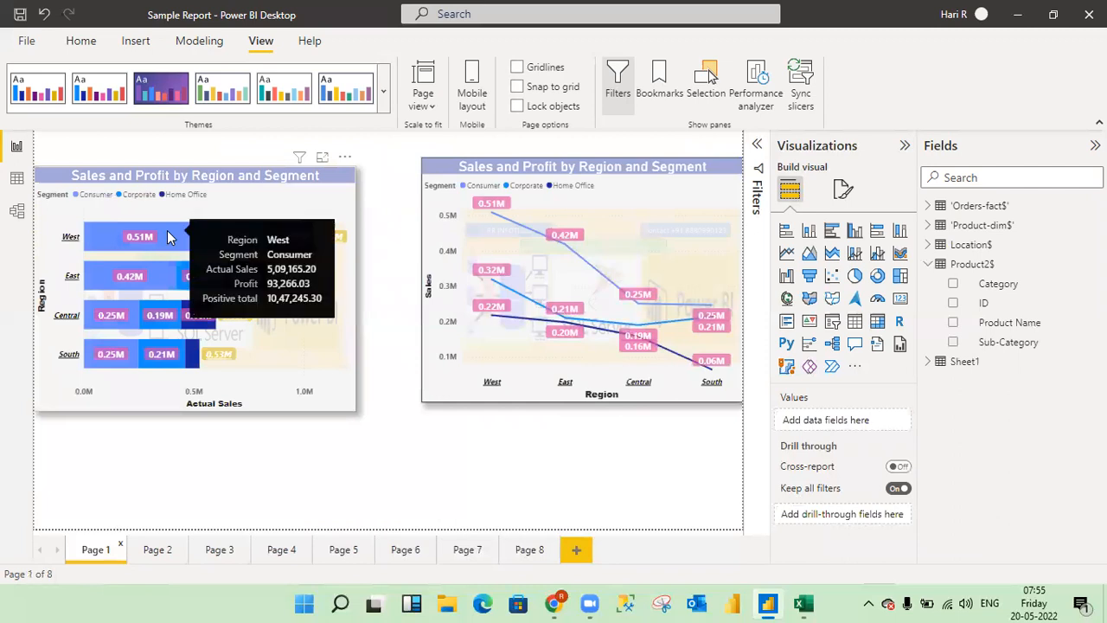
right_click(169, 237)
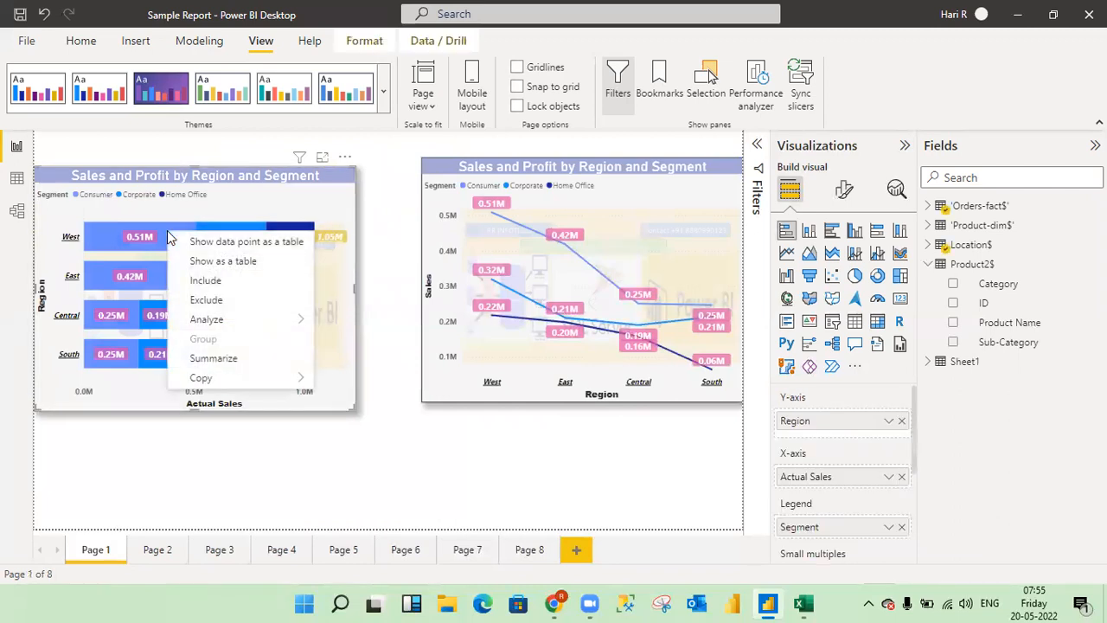
mouse_move(230, 327)
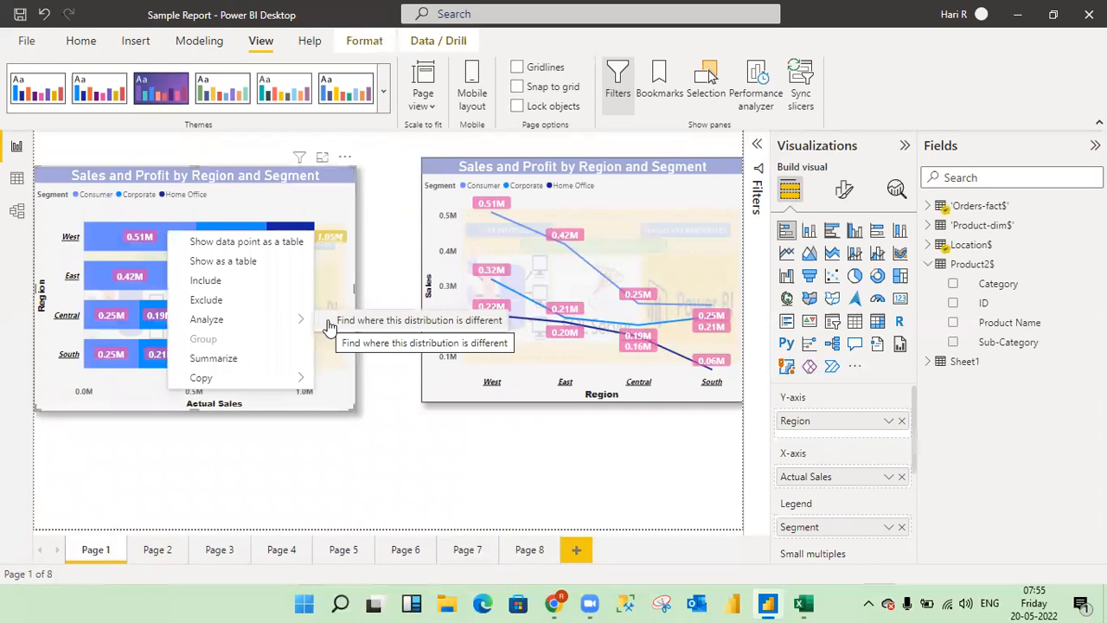
click(145, 464)
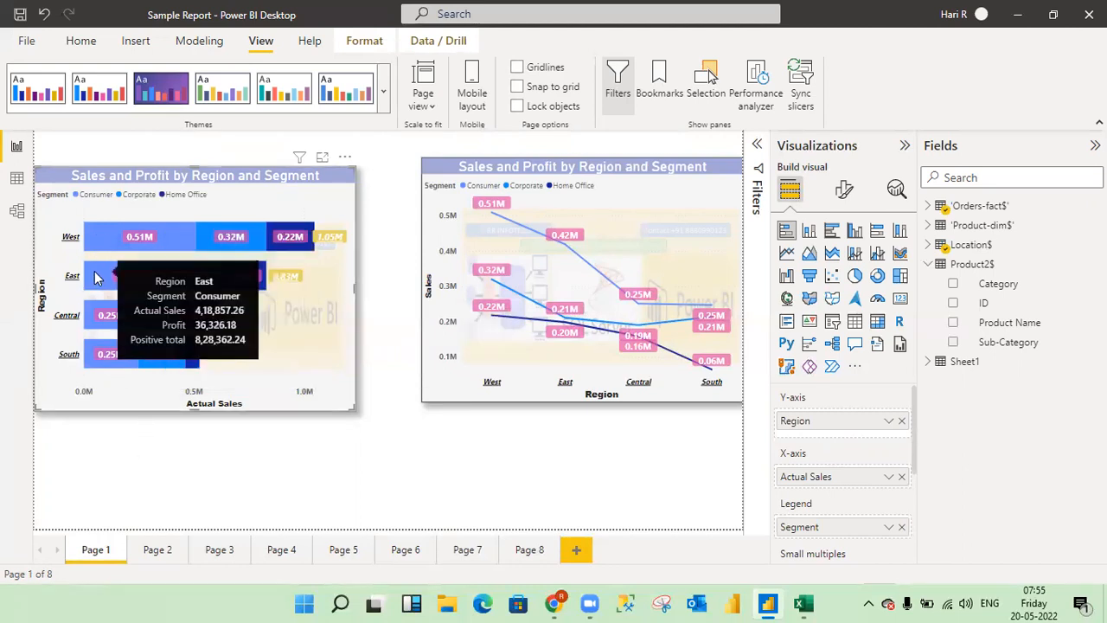
right_click(96, 277)
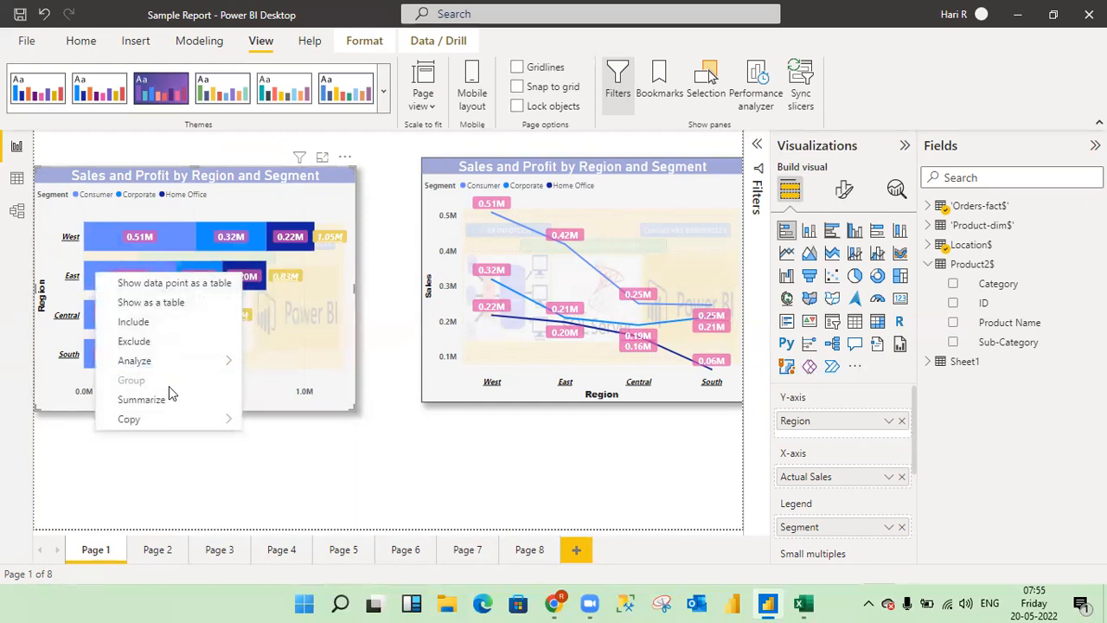
mouse_move(230, 367)
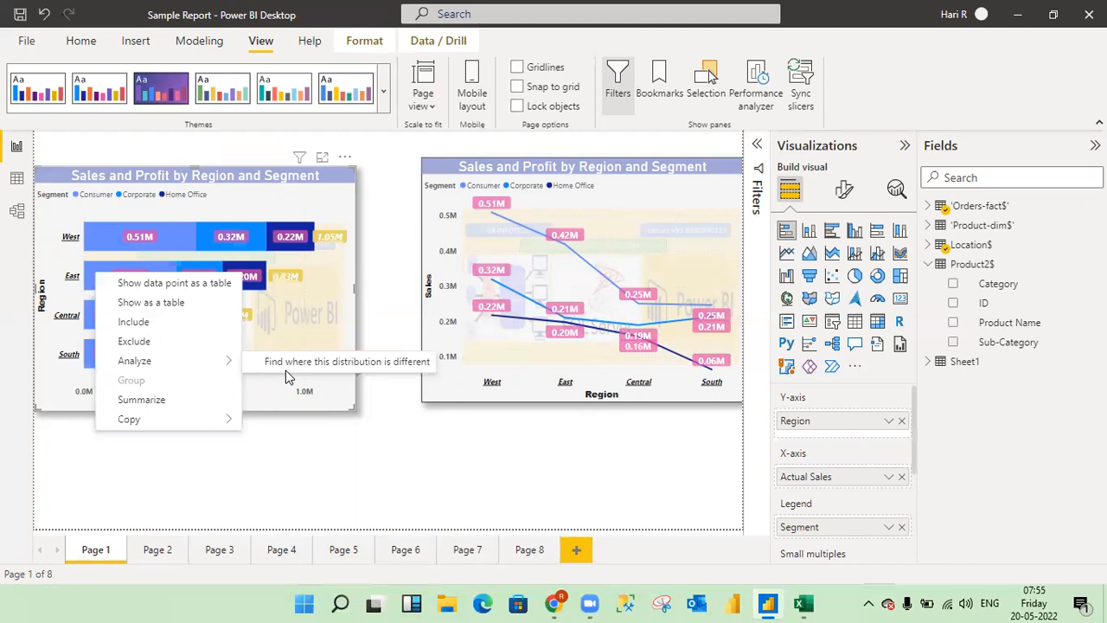
click(302, 475)
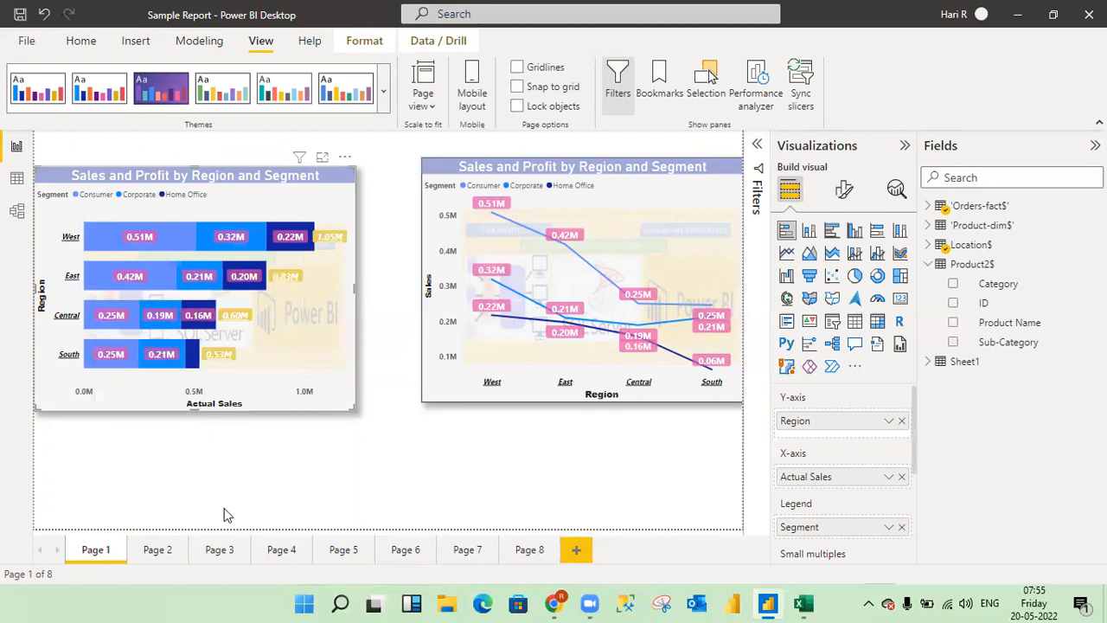
Add the Region field from the Location$ table as a drill-through field on Page 2
click(152, 557)
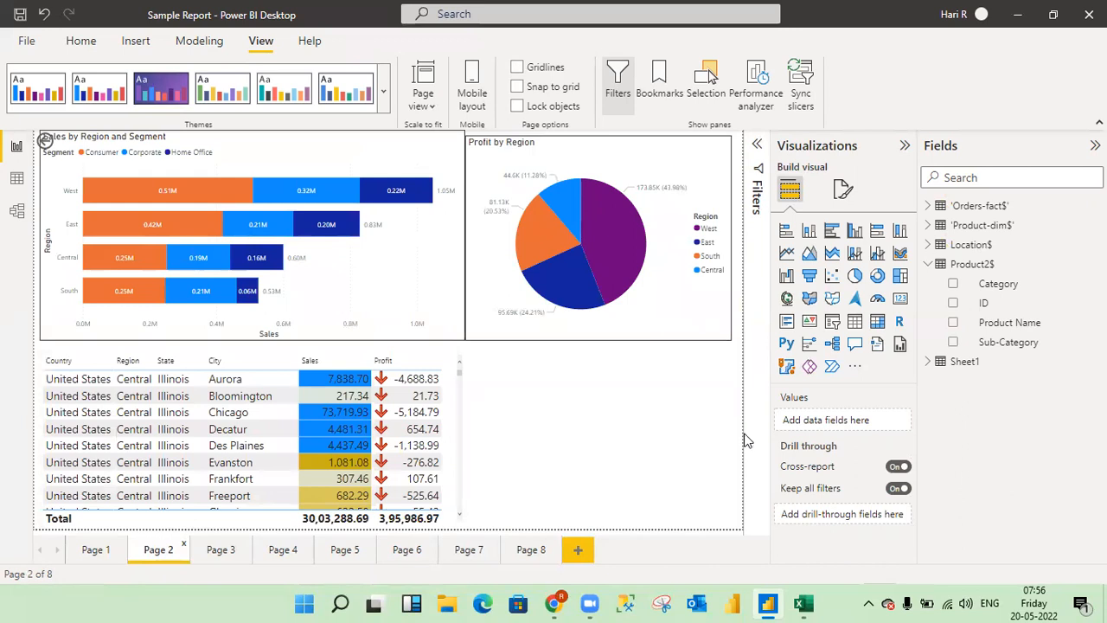
click(928, 207)
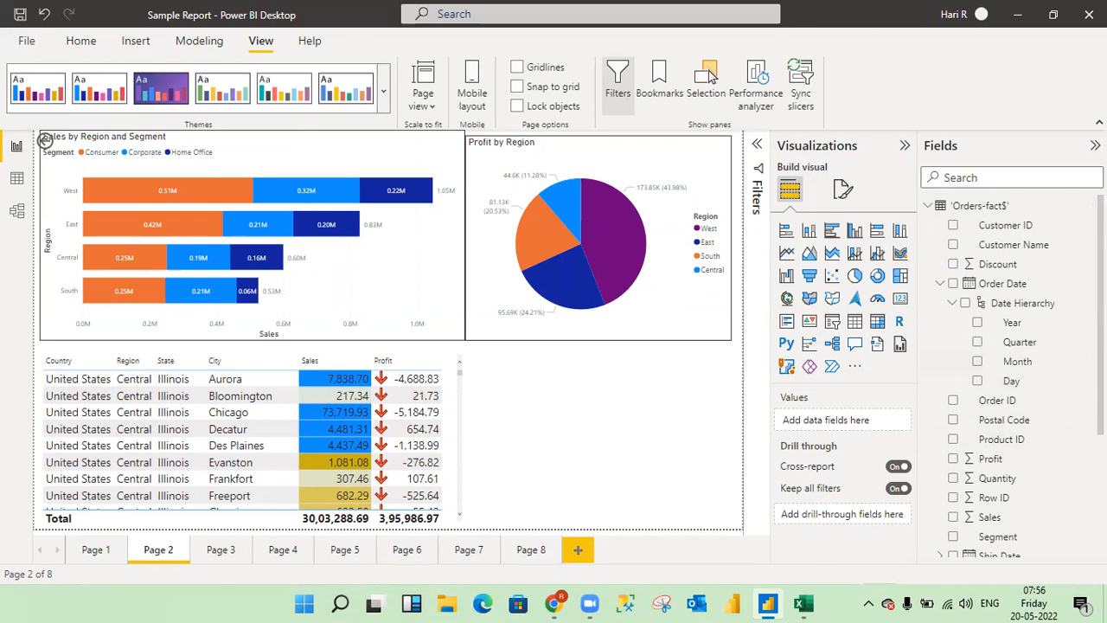
scroll(1010, 372, down, 1)
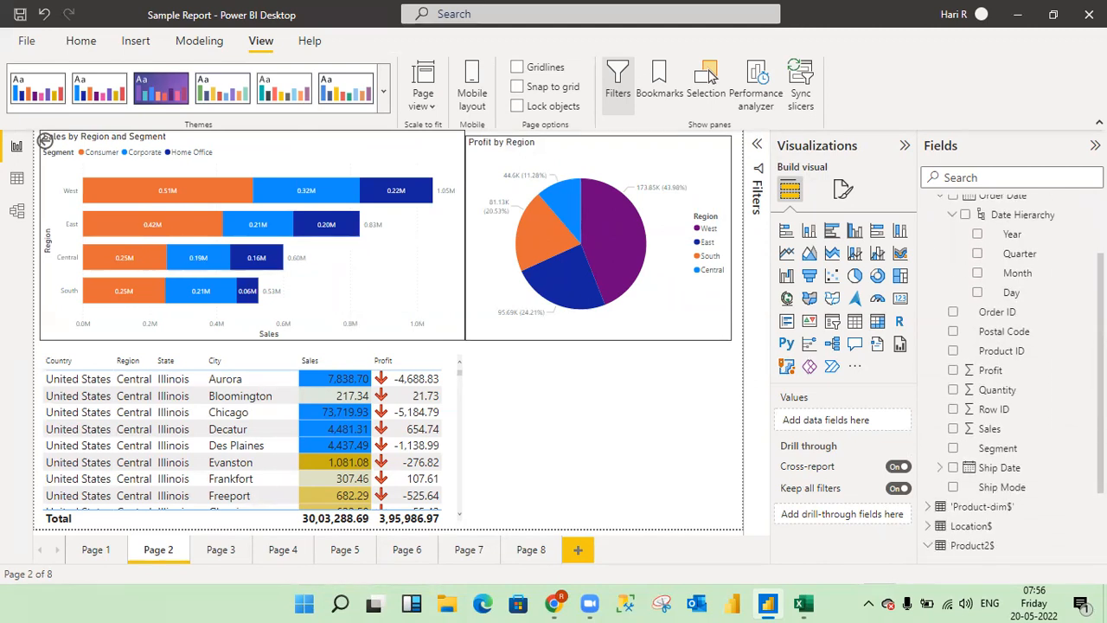
scroll(984, 458, down, 1)
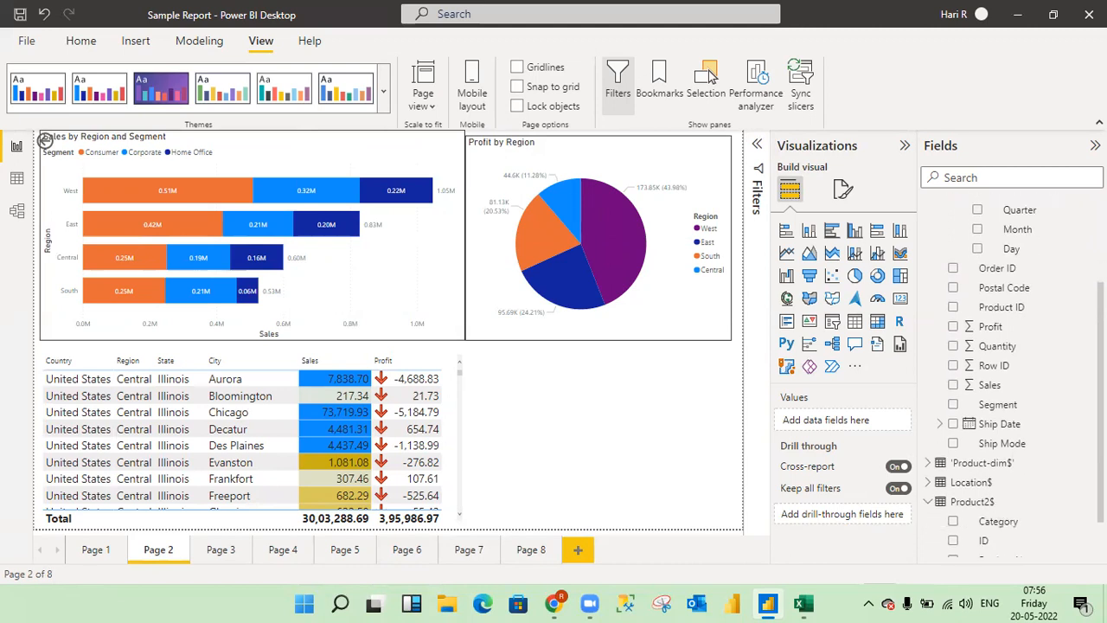
click(931, 456)
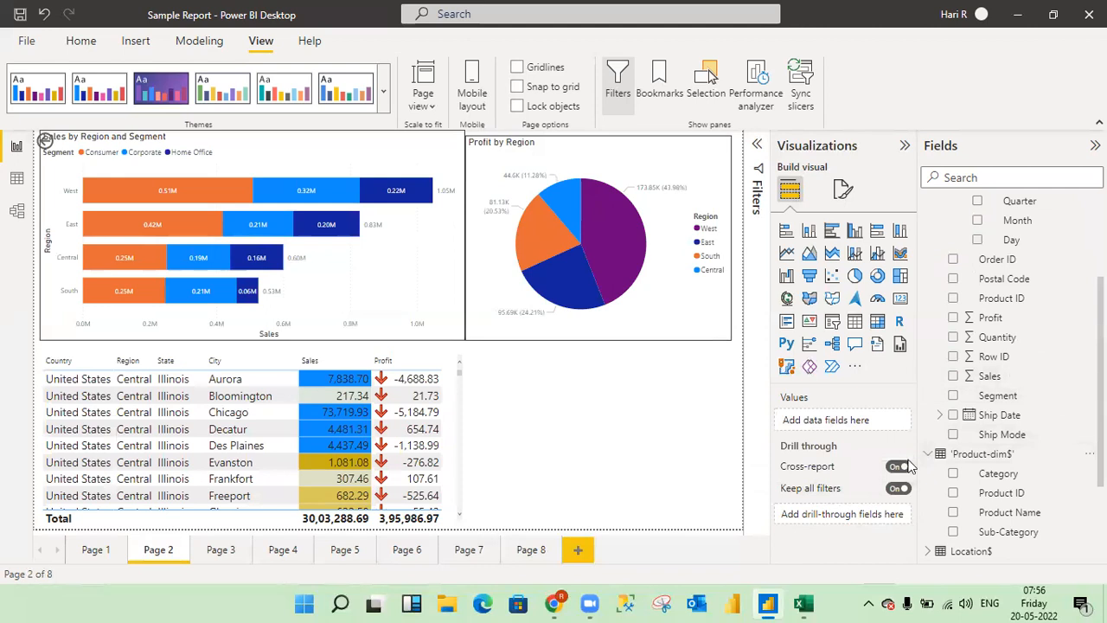
click(928, 454)
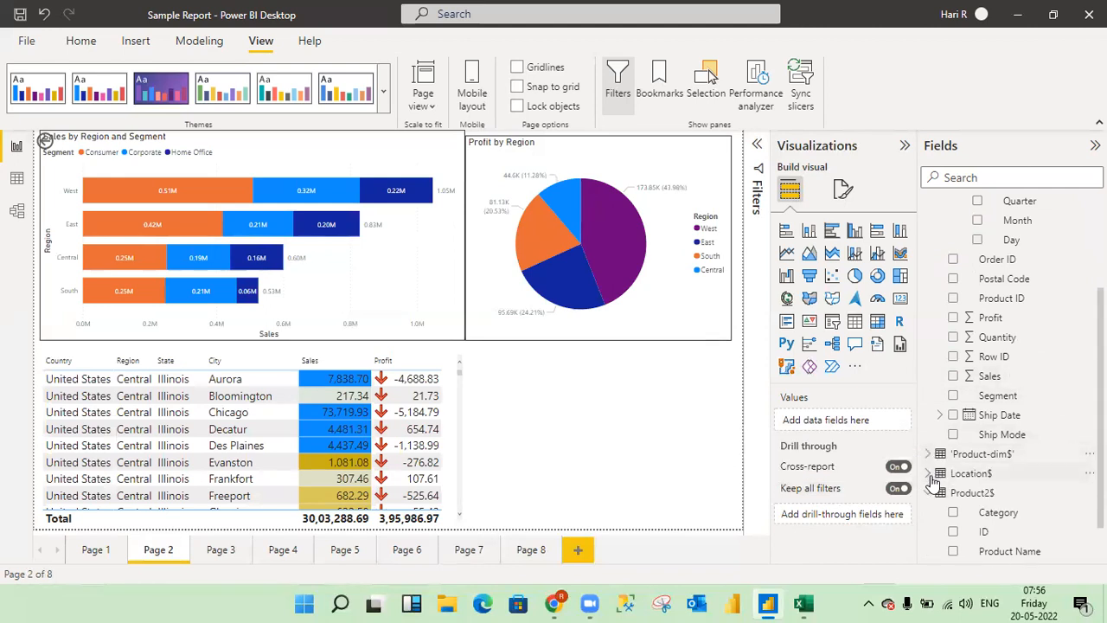
click(929, 475)
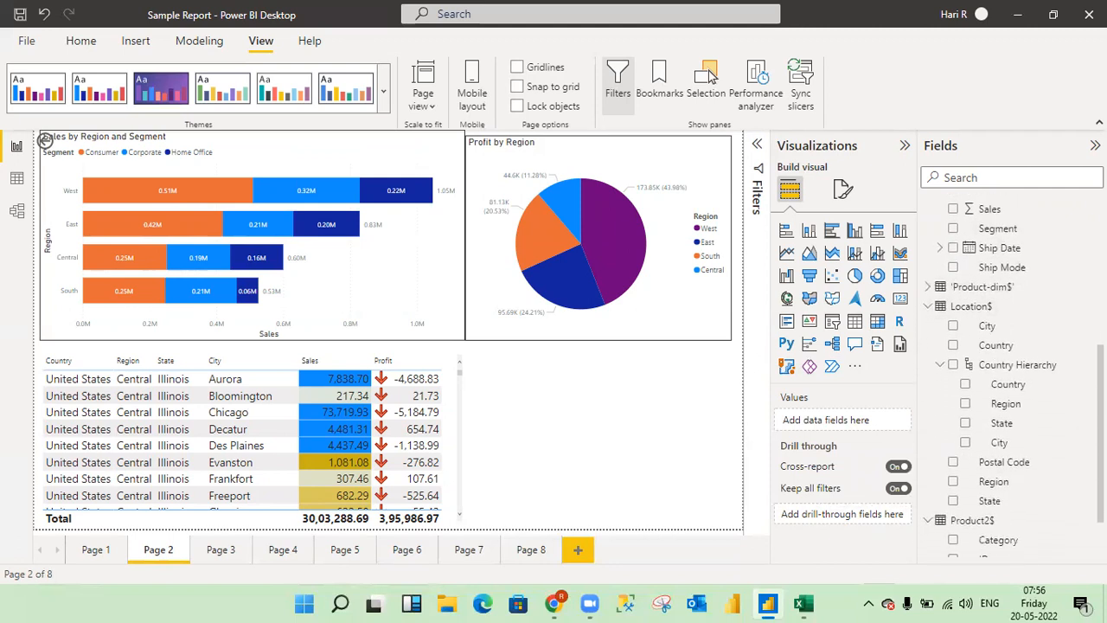
drag(988, 456, 848, 519)
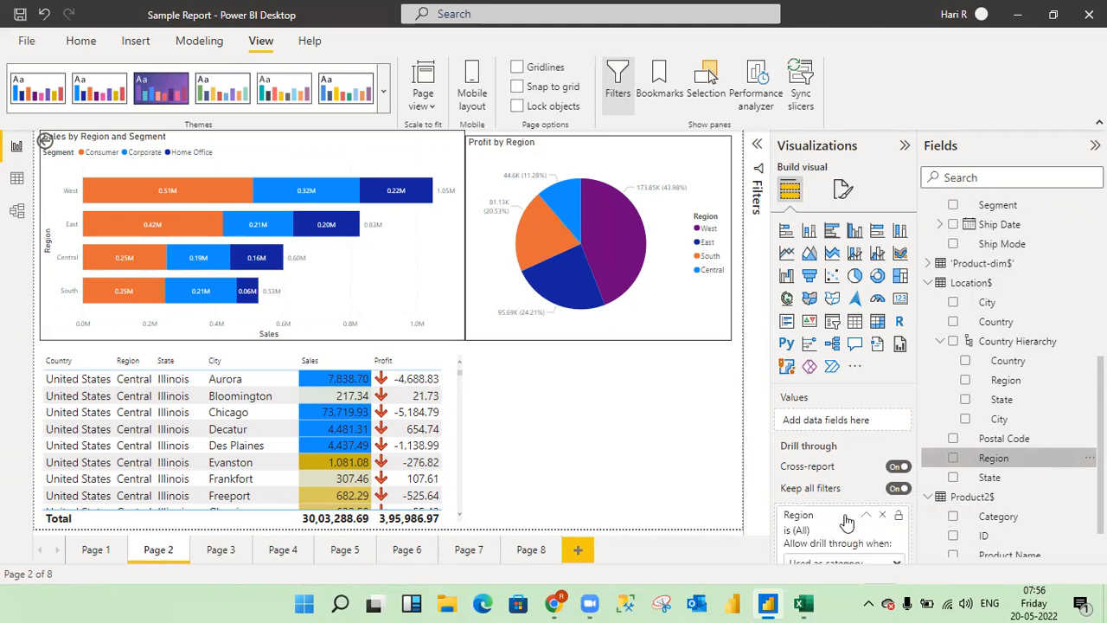
drag(915, 450, 916, 501)
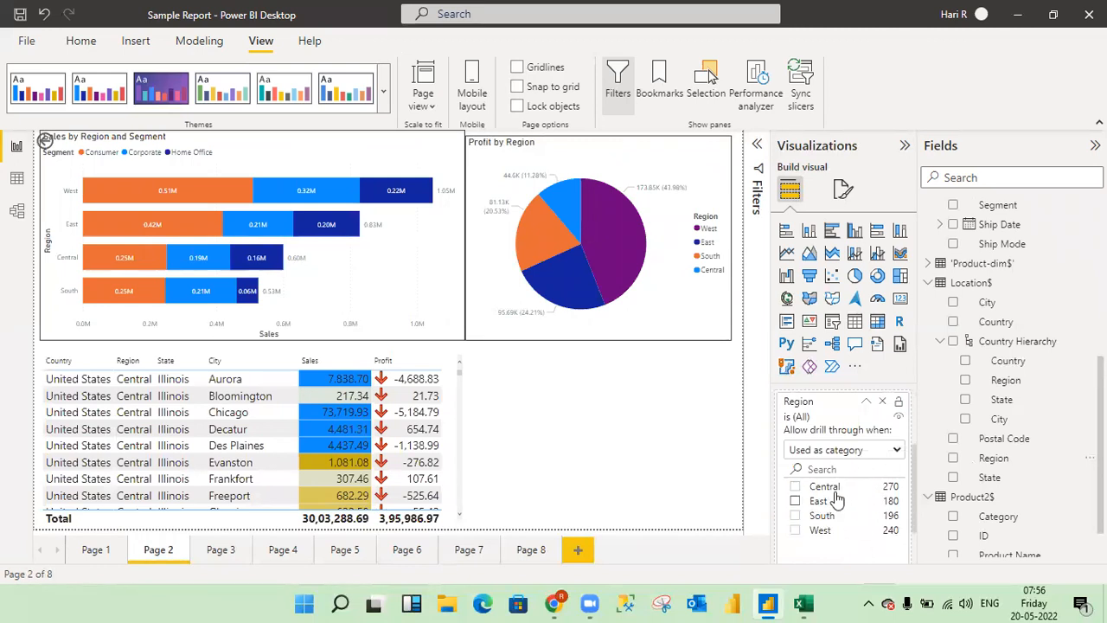
Drill through from the West Consumer bar in Page 1's Sales and Profit by Region and Segment chart to Page 2
click(95, 550)
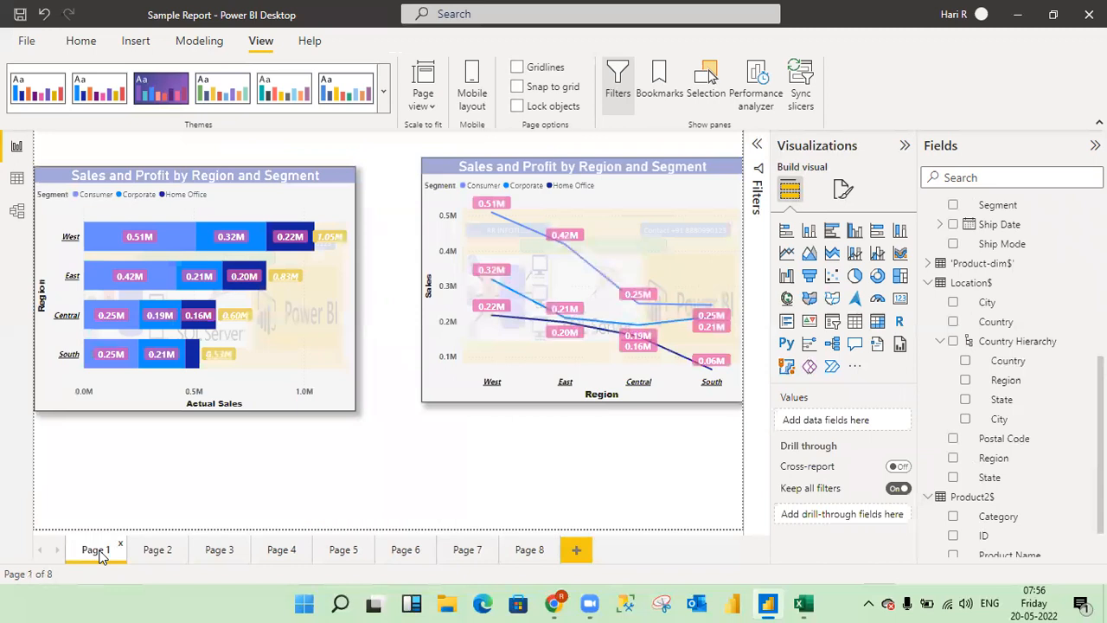
mouse_move(167, 243)
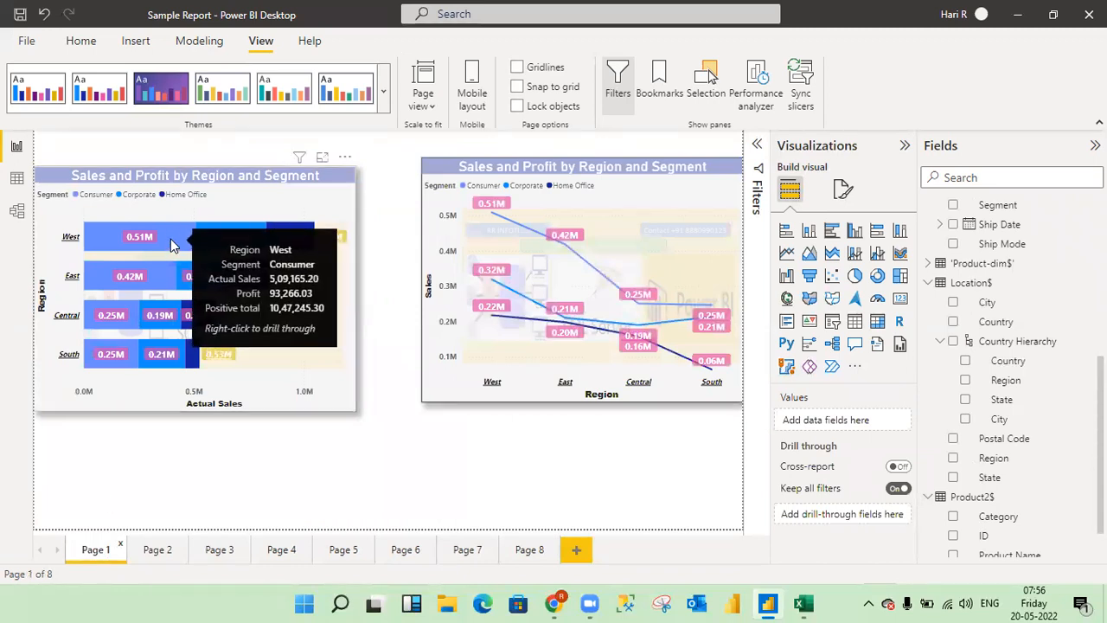
right_click(171, 239)
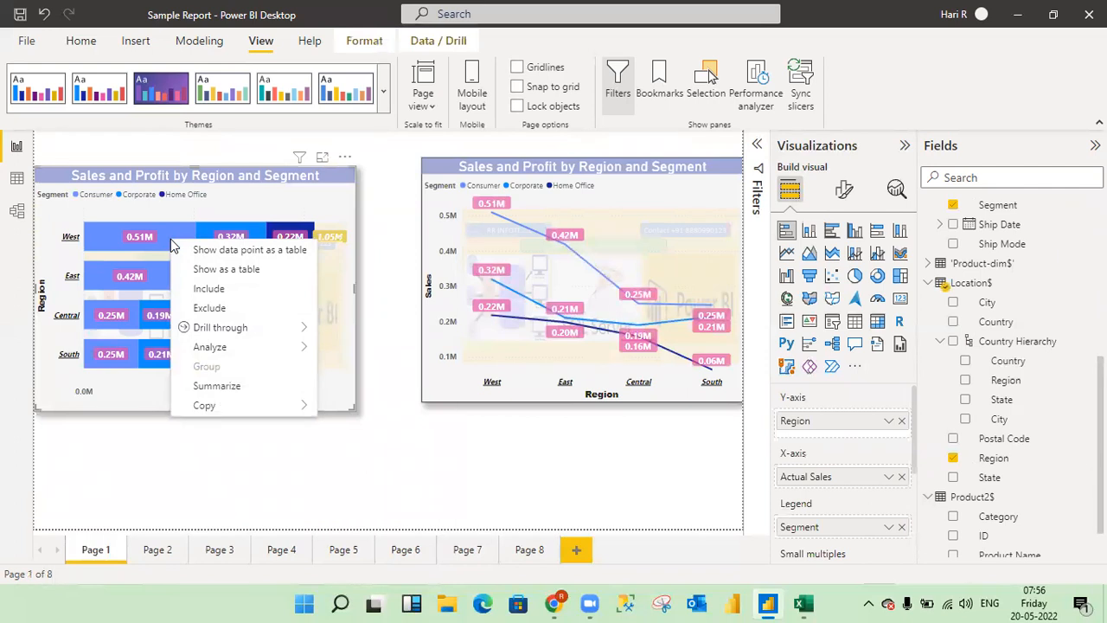
mouse_move(207, 329)
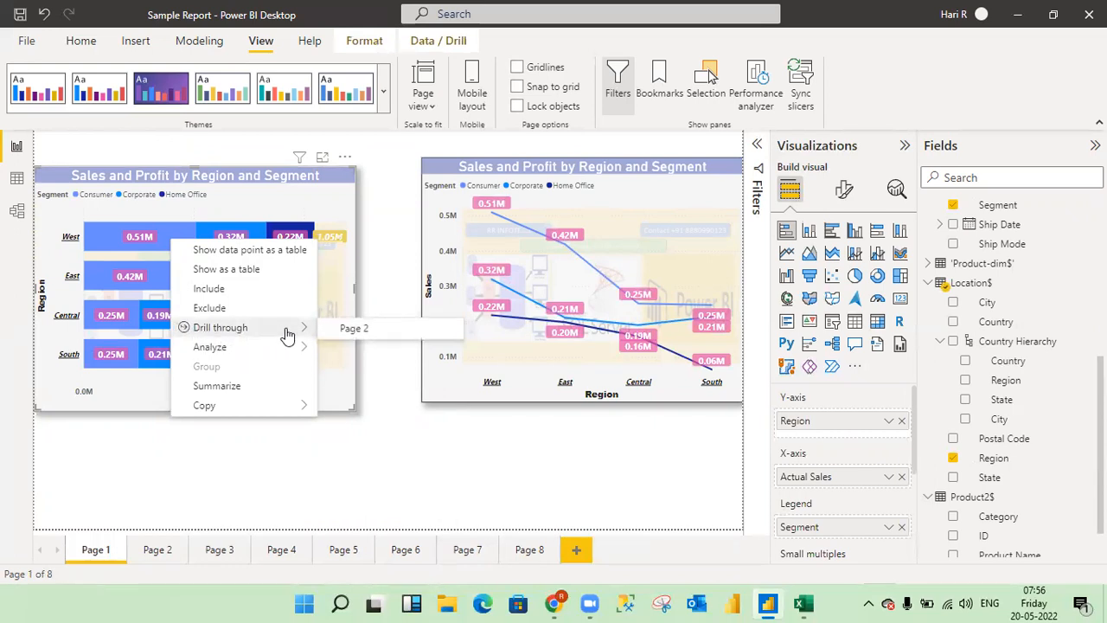
click(354, 330)
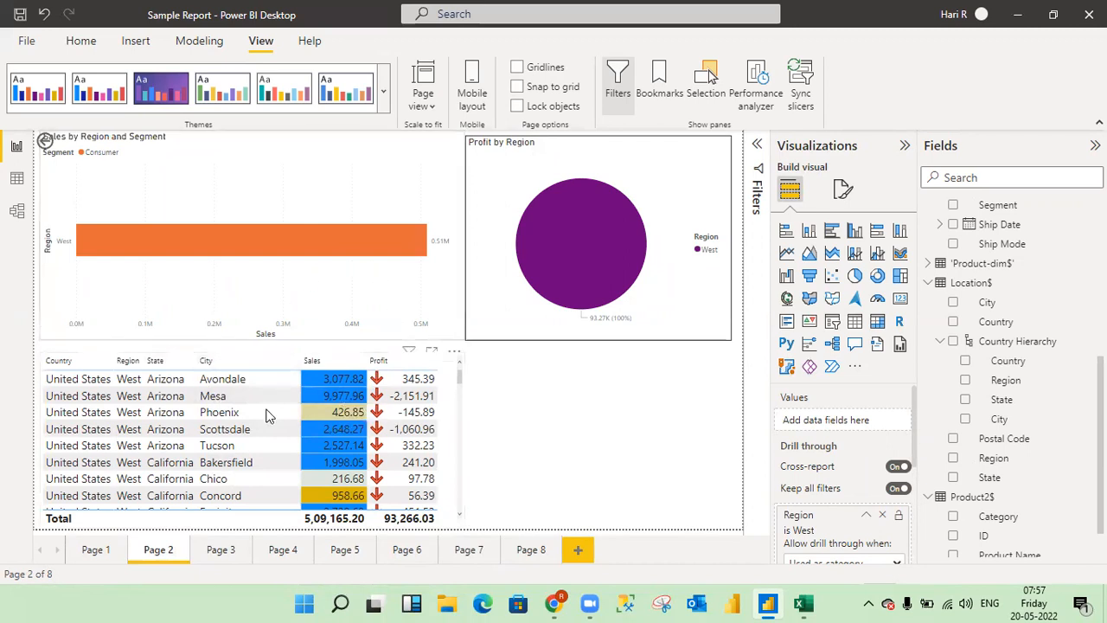
Clear the West selection from the Region drill-through filter on Page 2
click(287, 298)
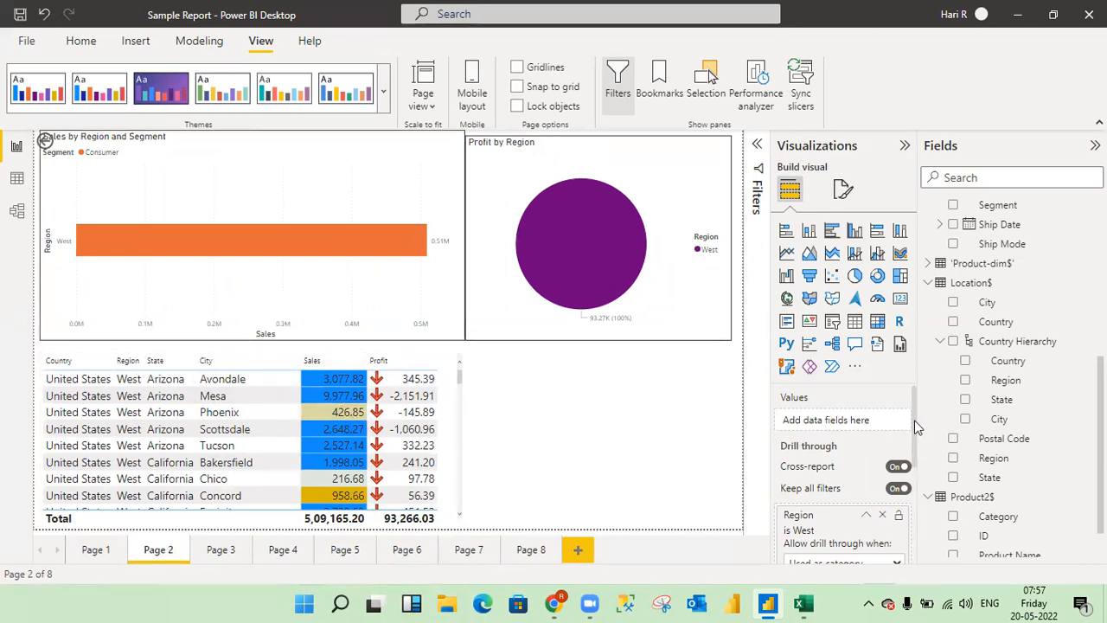
scroll(914, 420, down, 2)
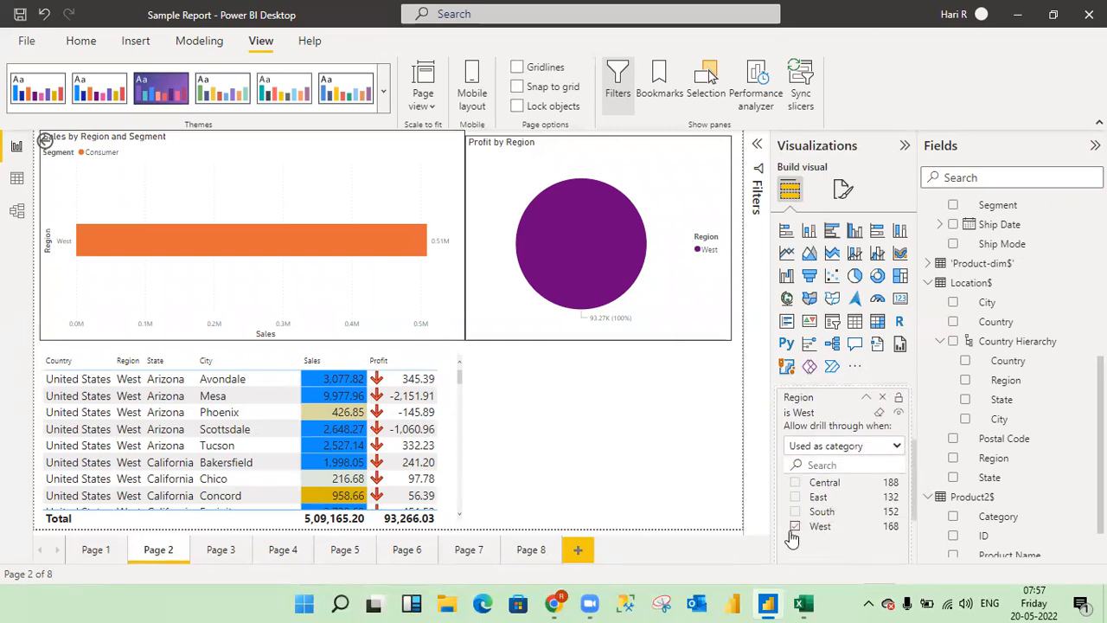
click(795, 526)
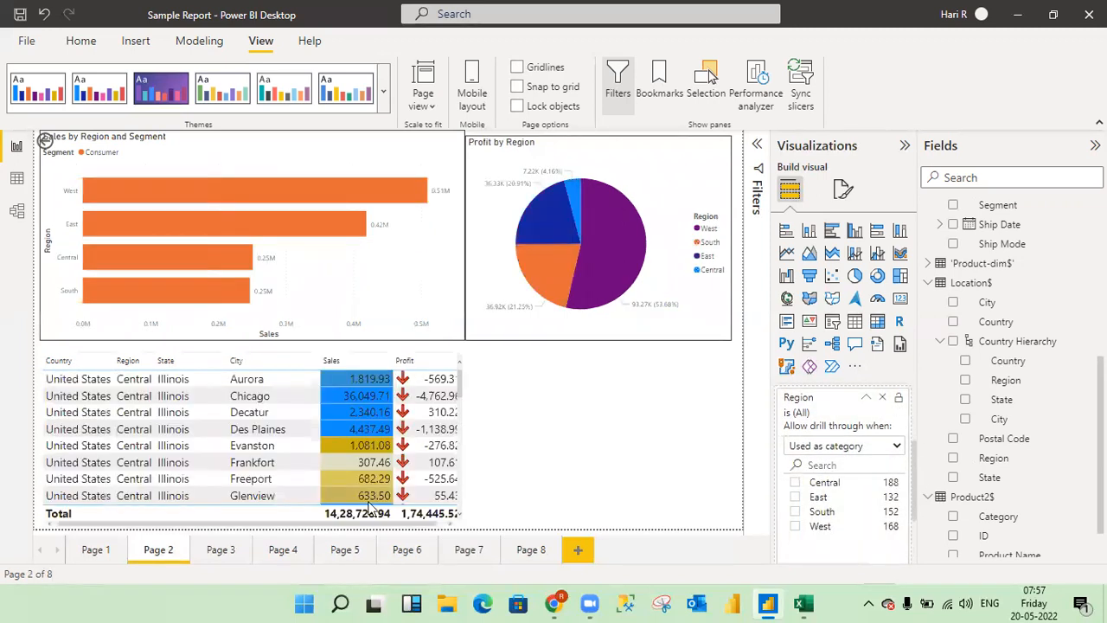
Drill through from Page 1's East Consumer bar to Page 2 and clear East from the Region drill-through filter
click(96, 551)
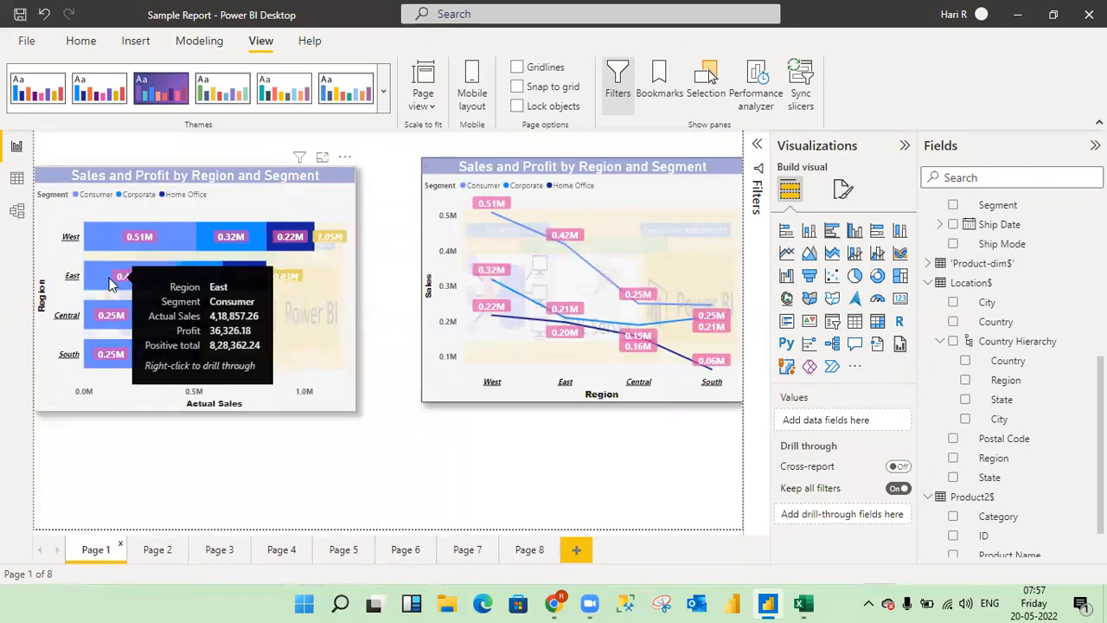
right_click(109, 278)
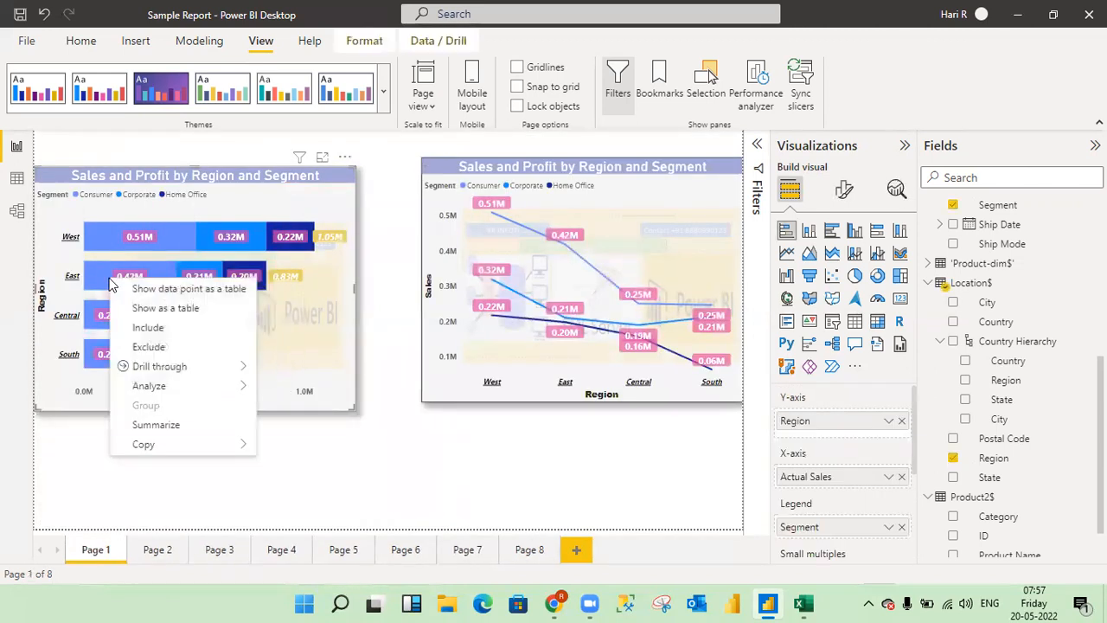
mouse_move(175, 378)
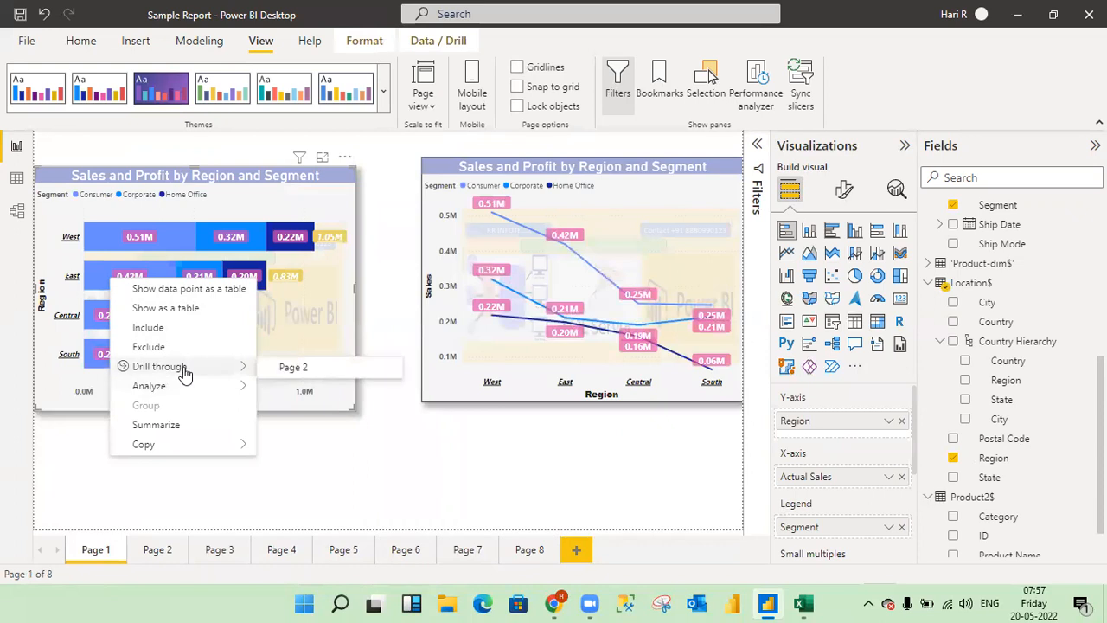
click(294, 371)
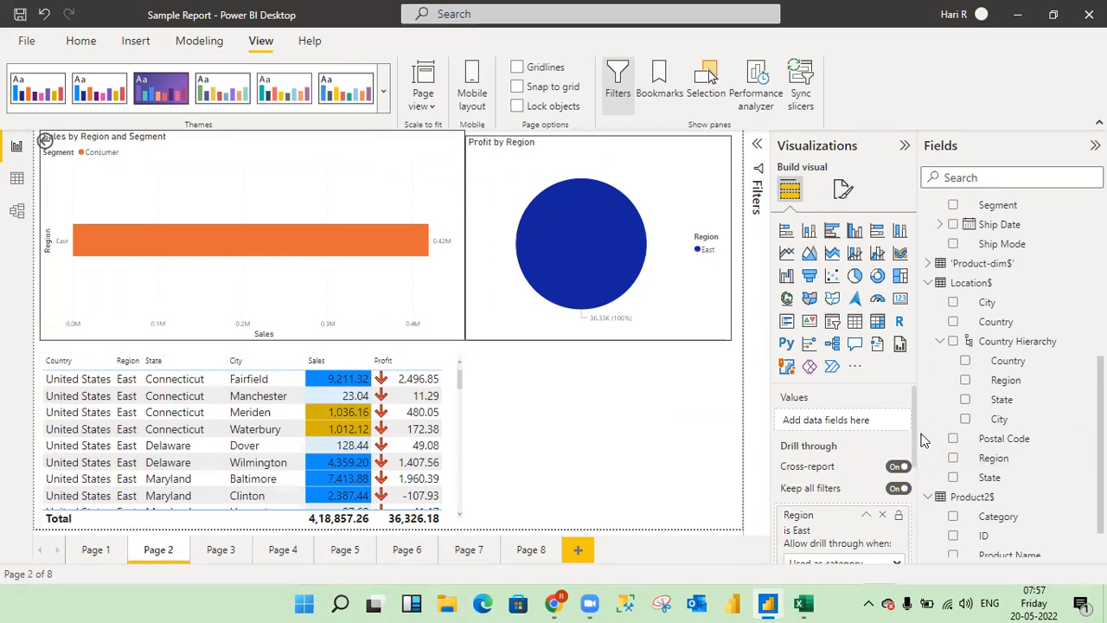
drag(918, 449, 932, 523)
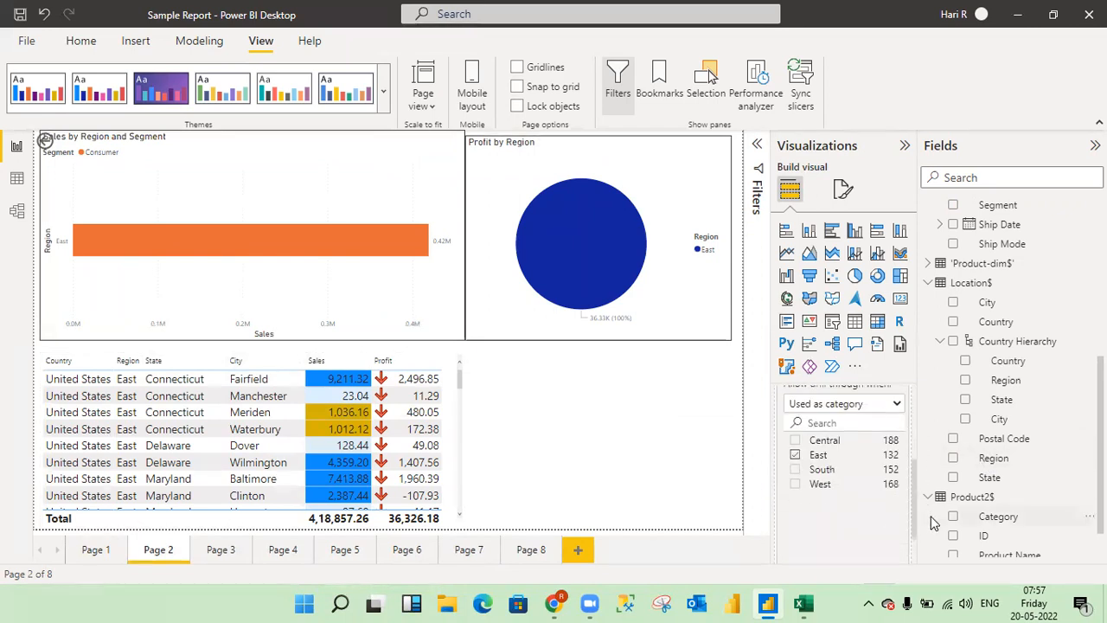
click(795, 455)
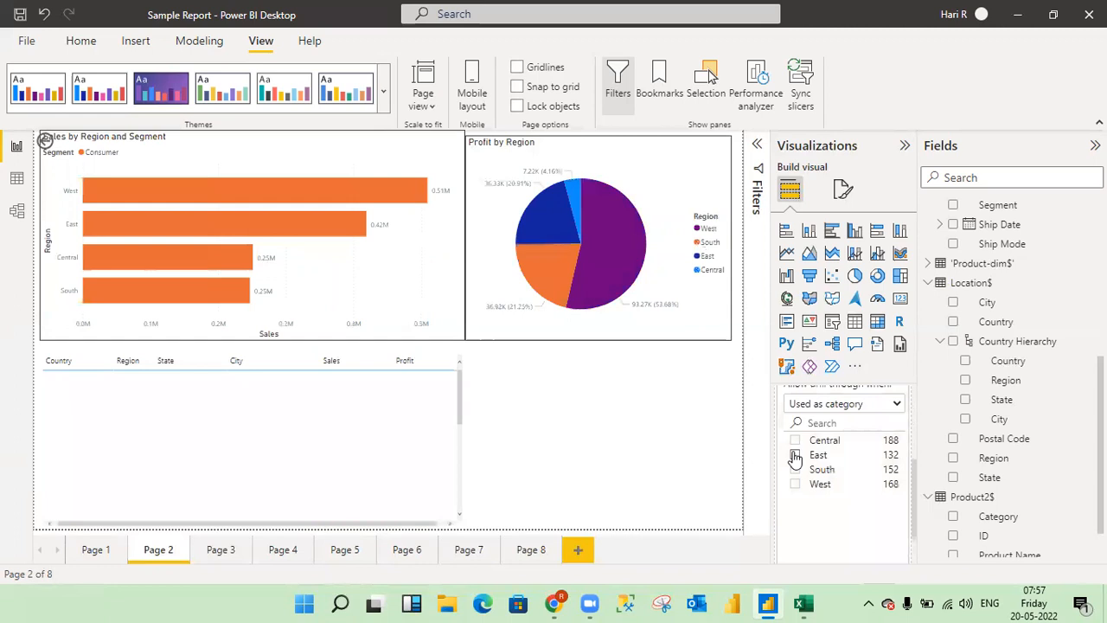
Check the drill-through targets of the East Consumer bar on Page 1 and switch to Page 3
click(97, 550)
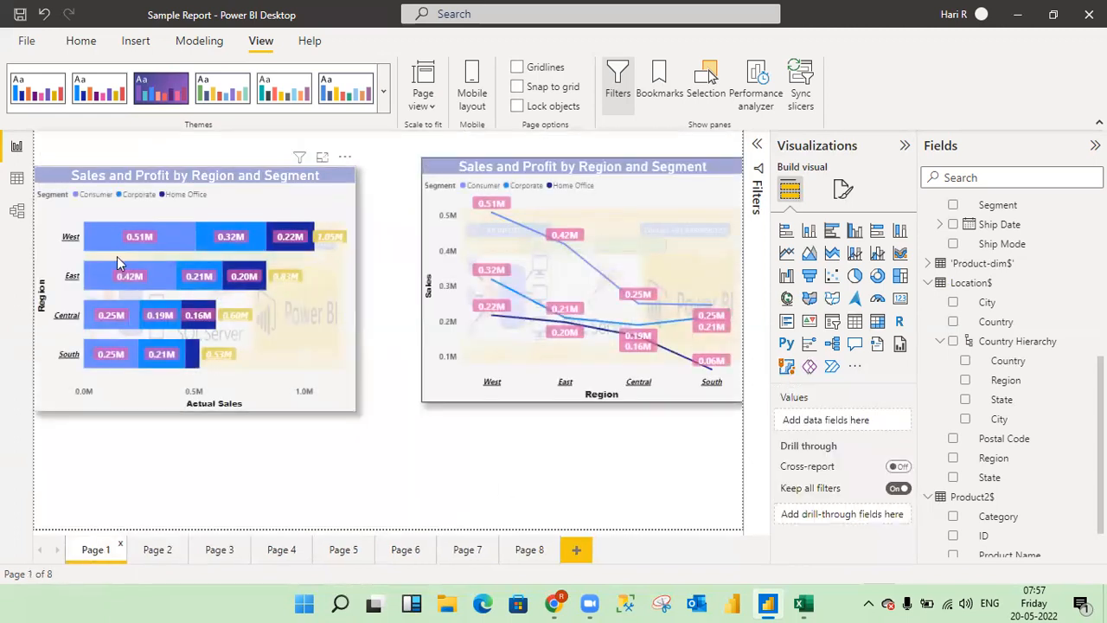
mouse_move(102, 277)
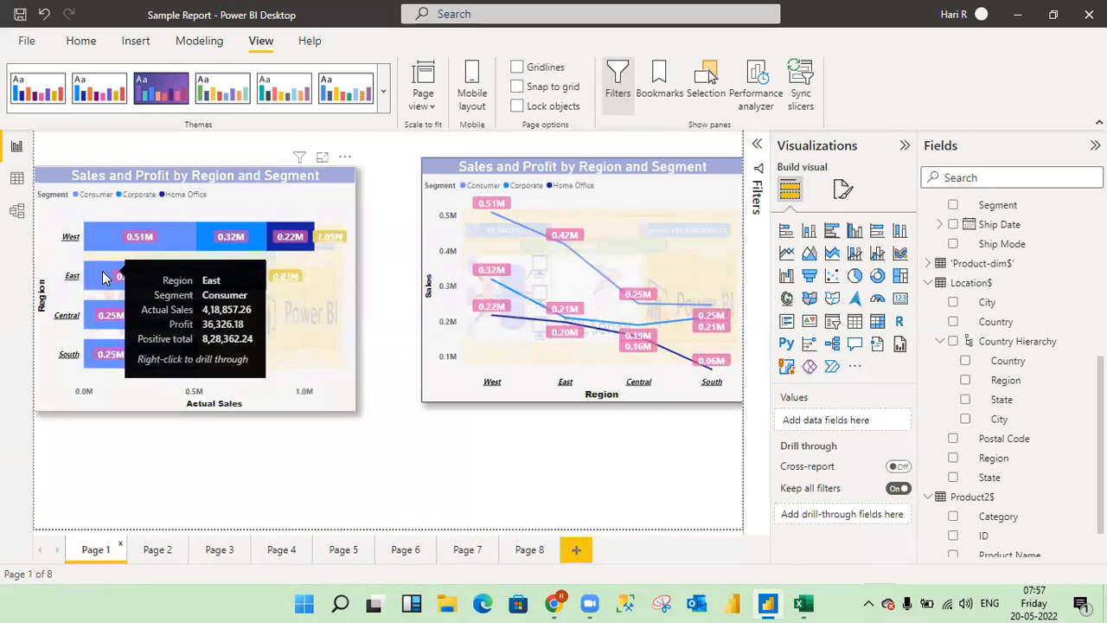
right_click(102, 277)
mouse_move(234, 364)
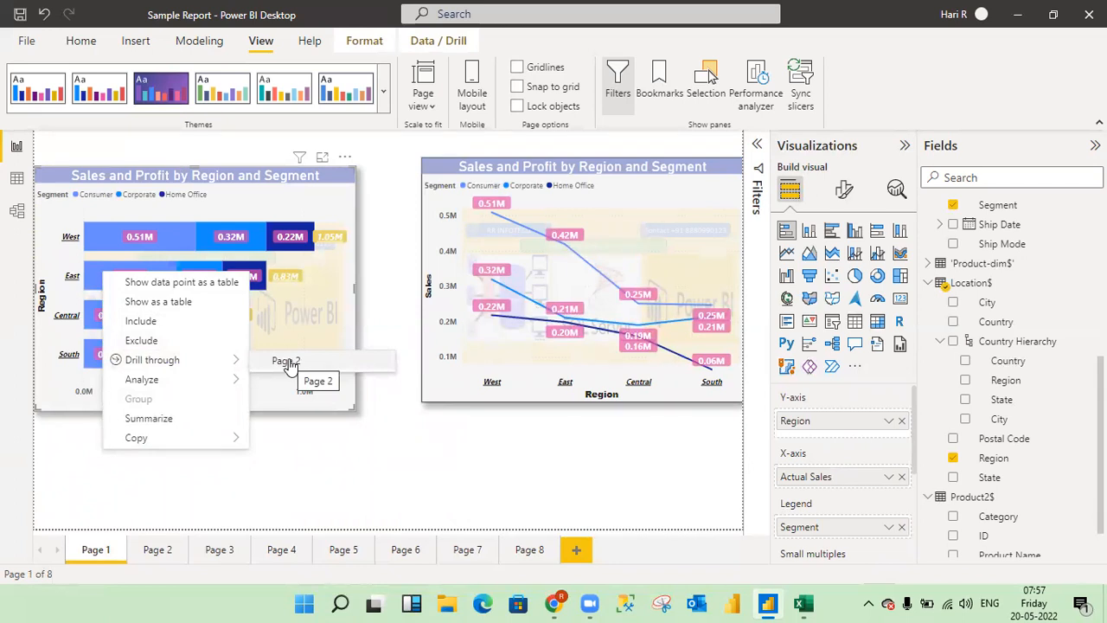
click(289, 473)
click(220, 551)
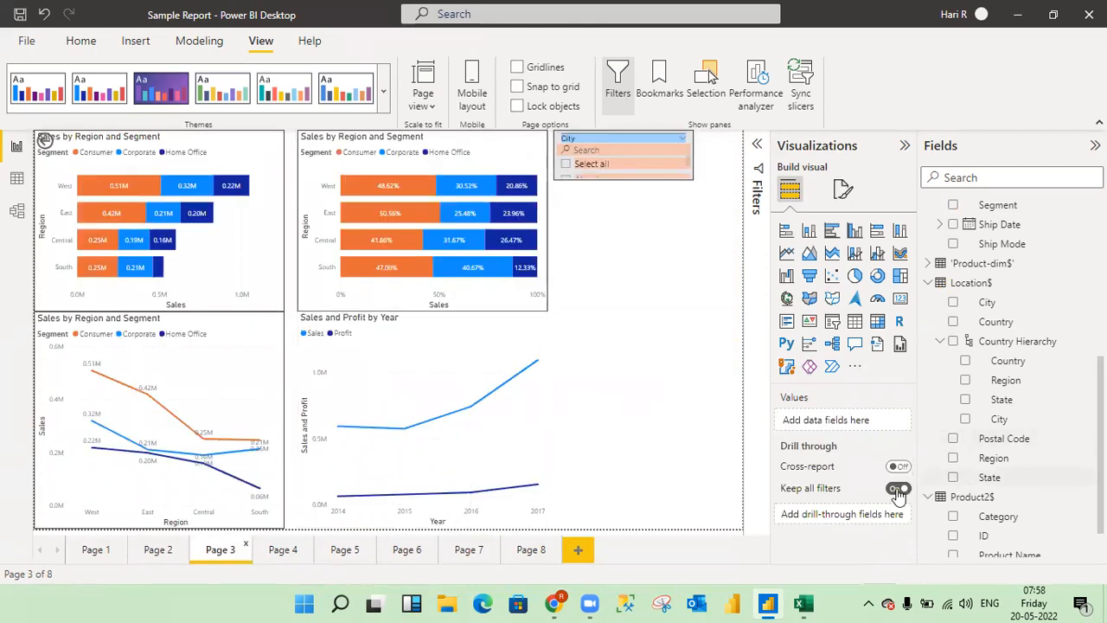
Add Region as Page 3's drill-through field and check the drill-through targets of the East Consumer bar on Page 1
drag(993, 460, 840, 524)
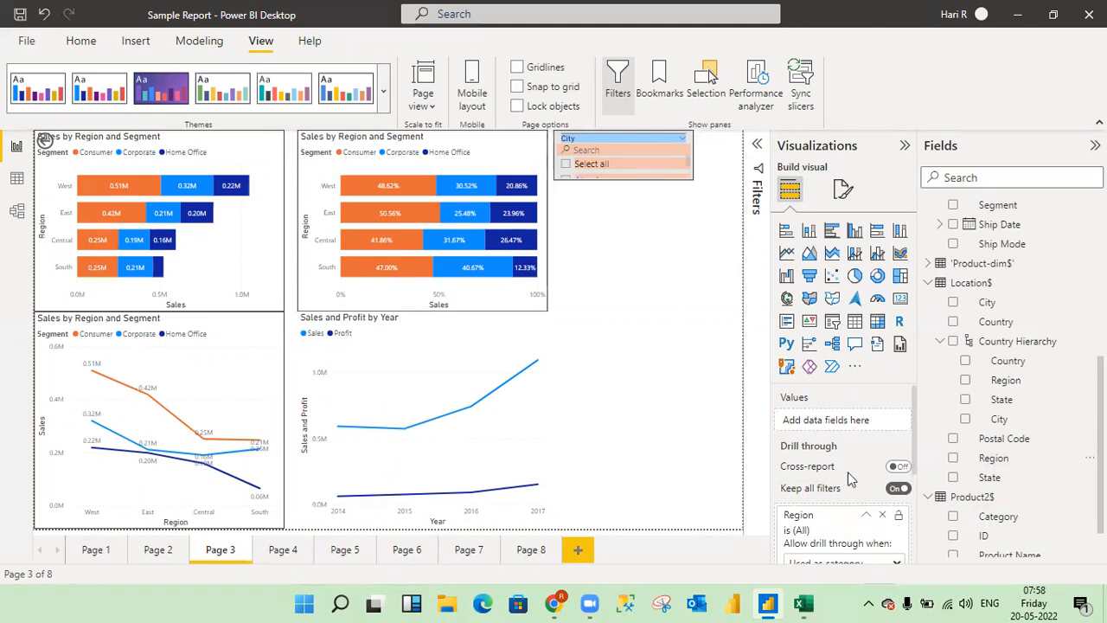
click(99, 551)
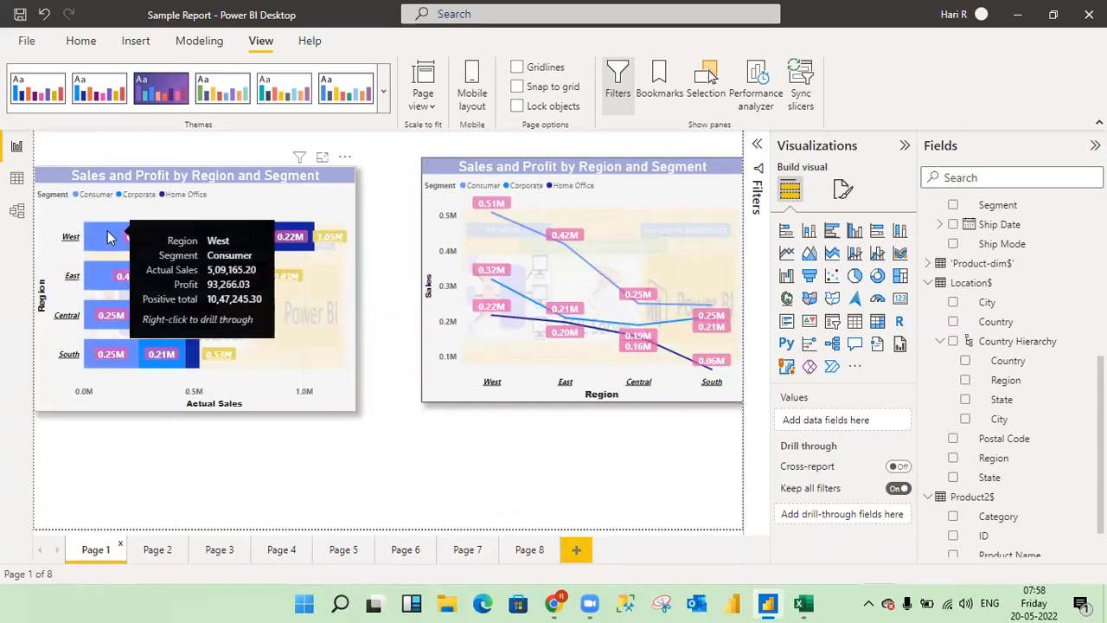
right_click(101, 276)
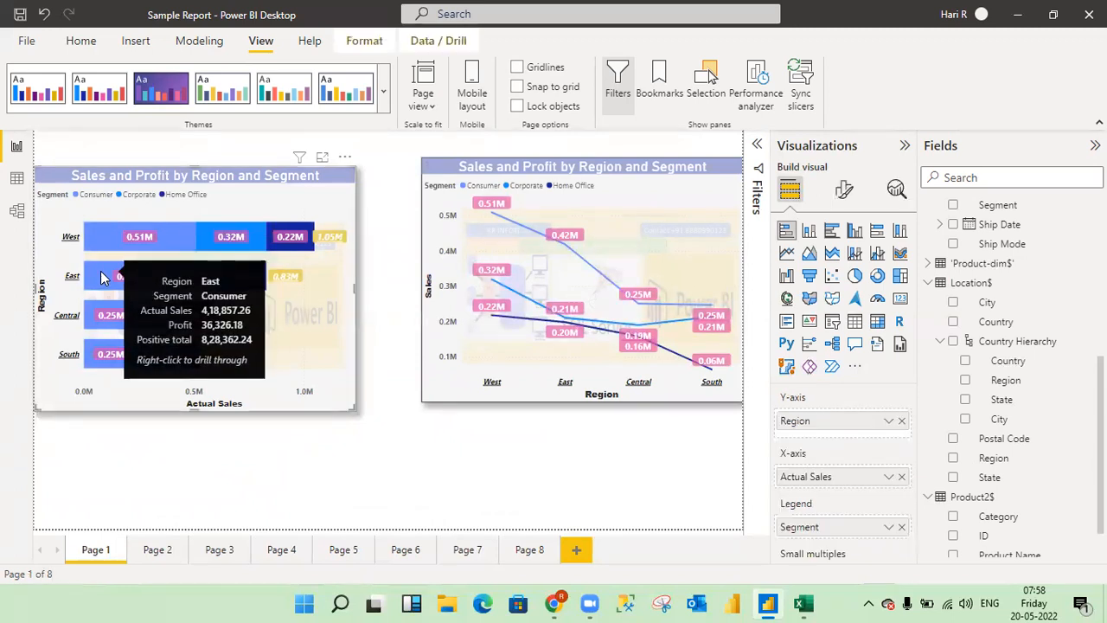
mouse_move(194, 363)
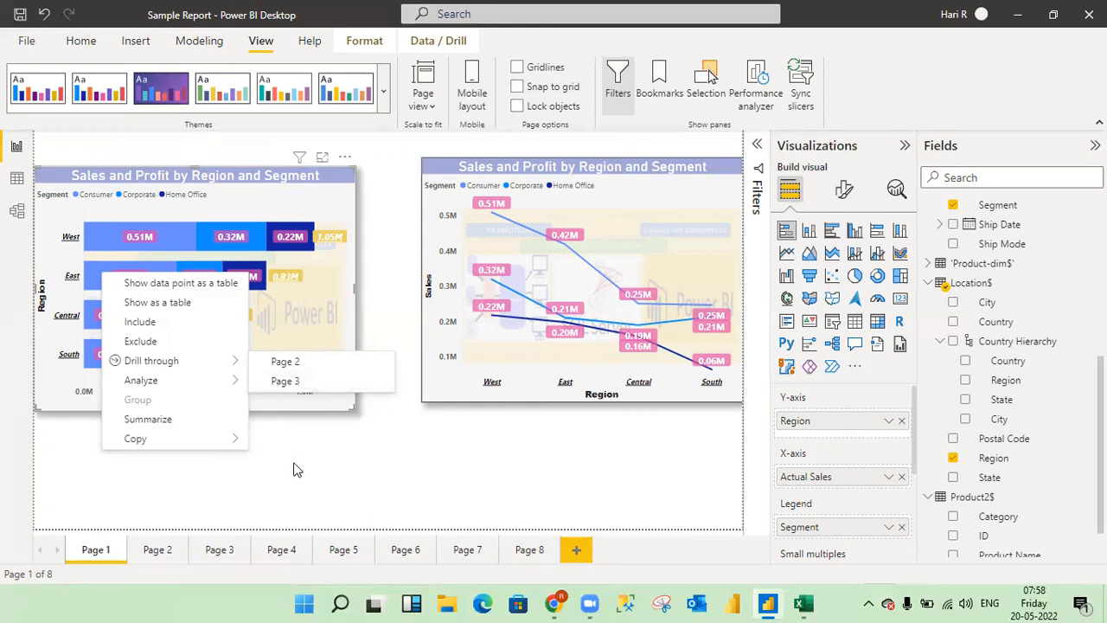
click(261, 431)
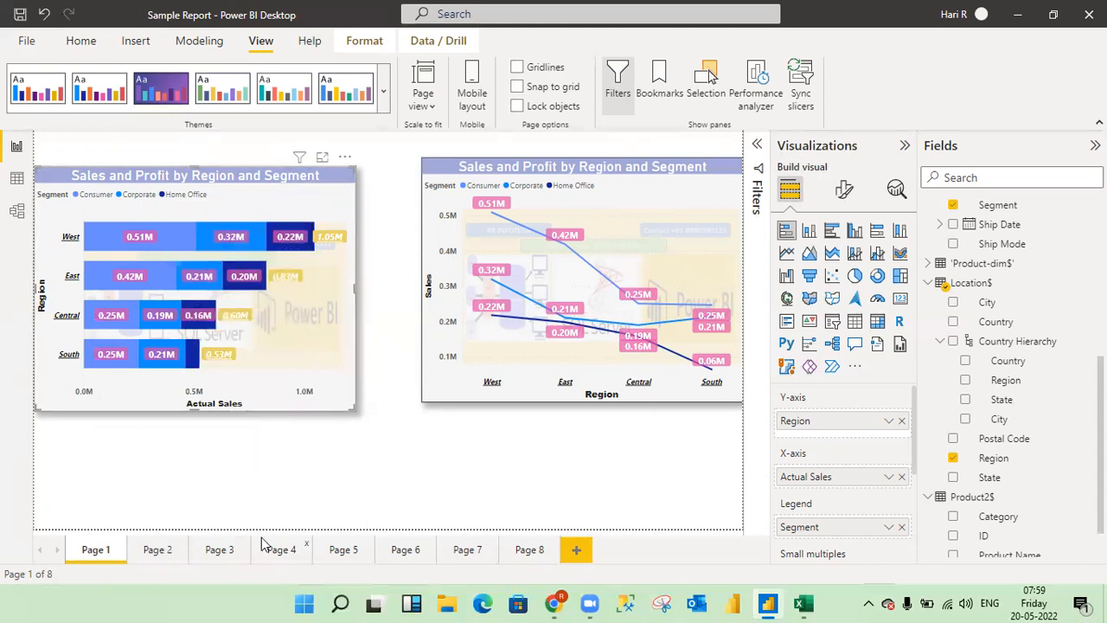
Drill through from the West bar of Page 7's Sales by Region chart to Page 2 and clear West from the Region filter
click(286, 550)
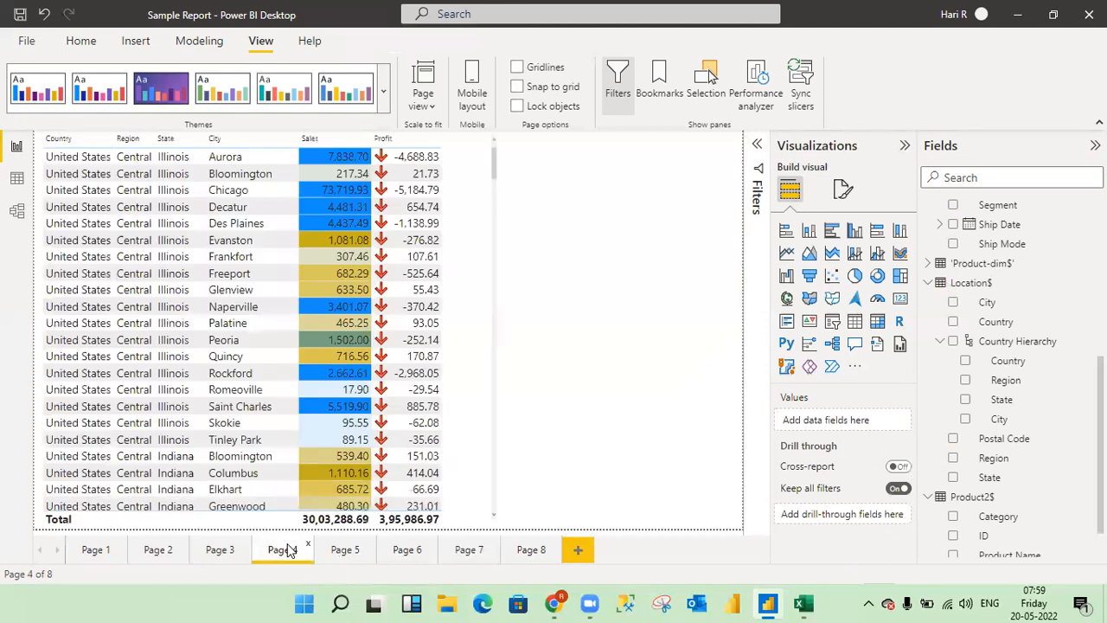
click(351, 555)
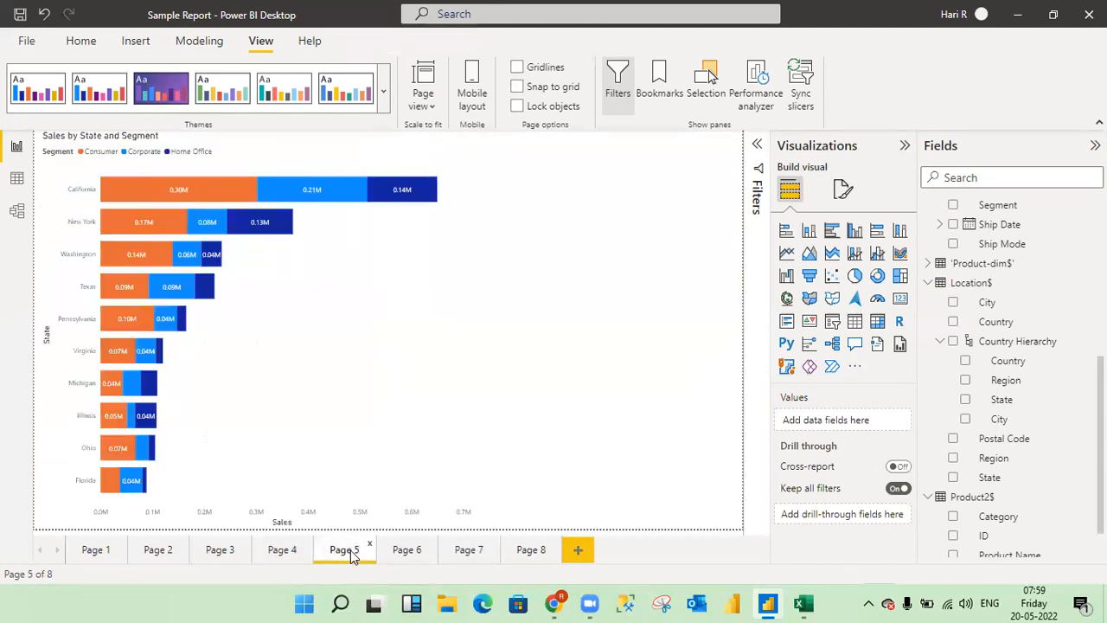
click(350, 430)
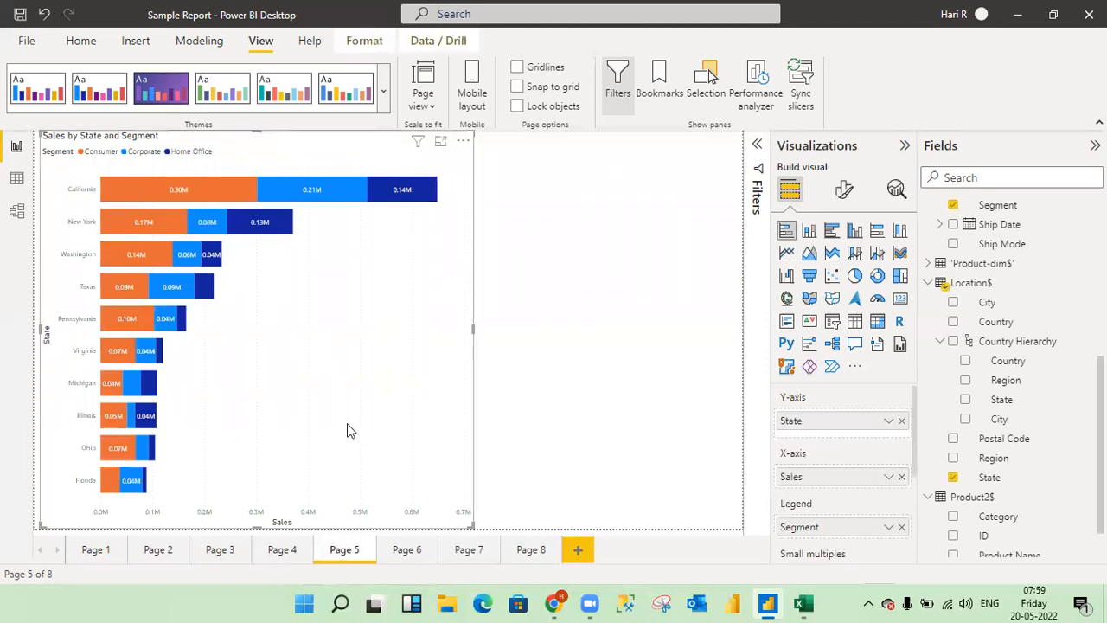
click(409, 545)
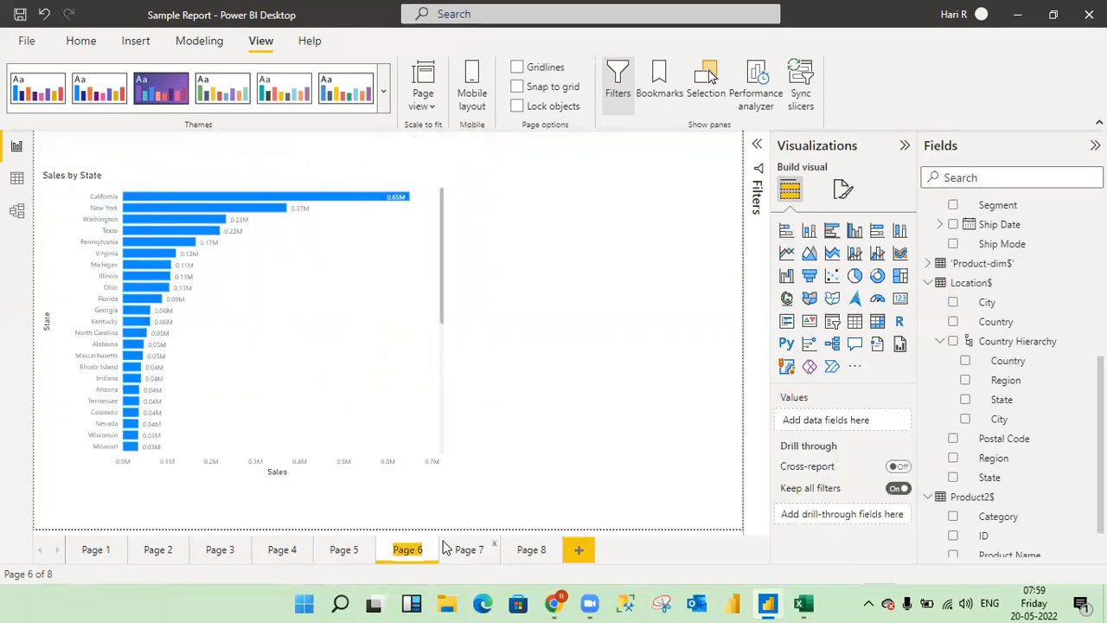
click(467, 553)
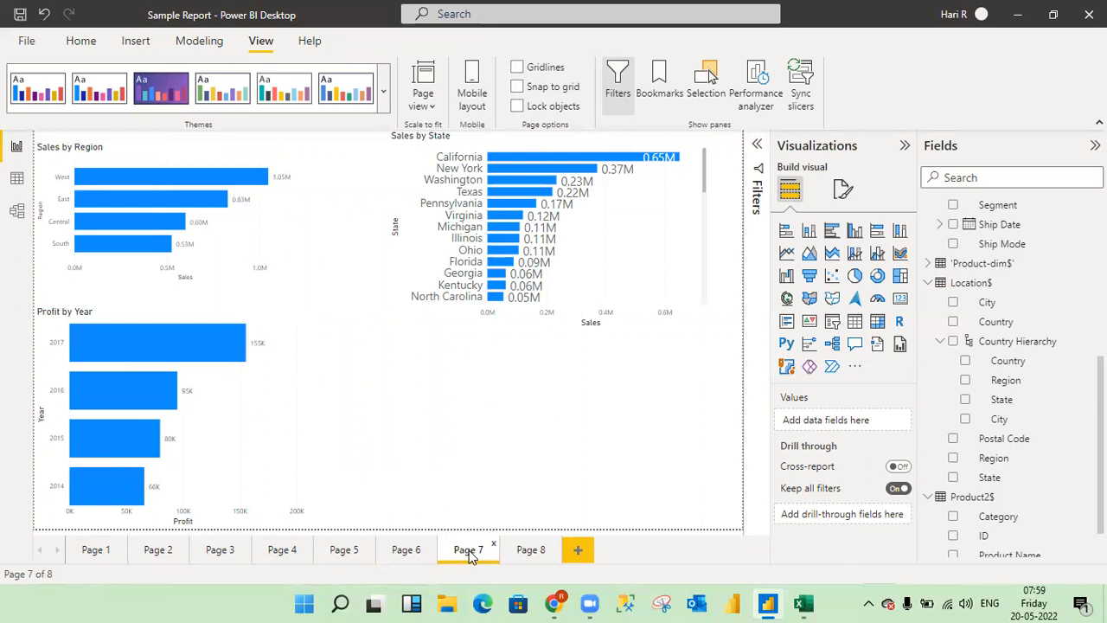
right_click(167, 179)
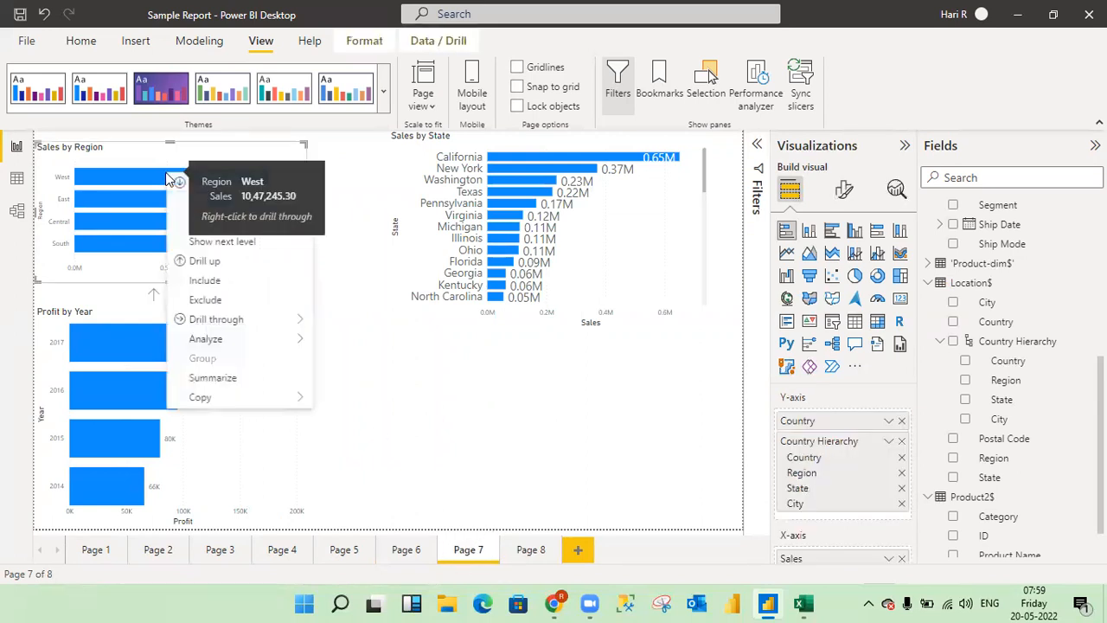
mouse_move(221, 325)
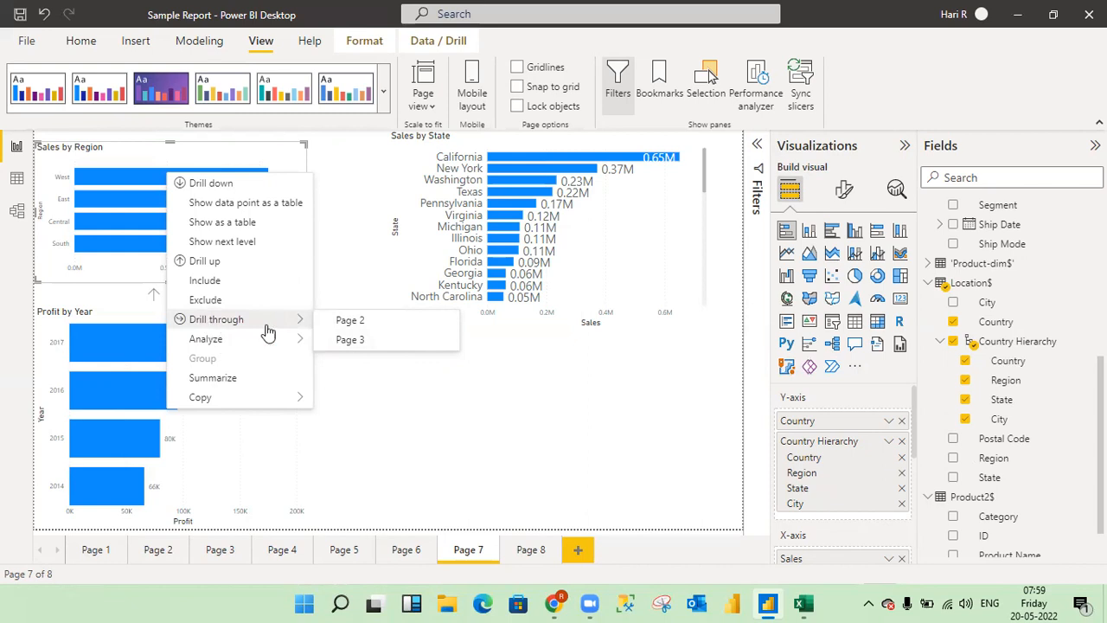
click(353, 322)
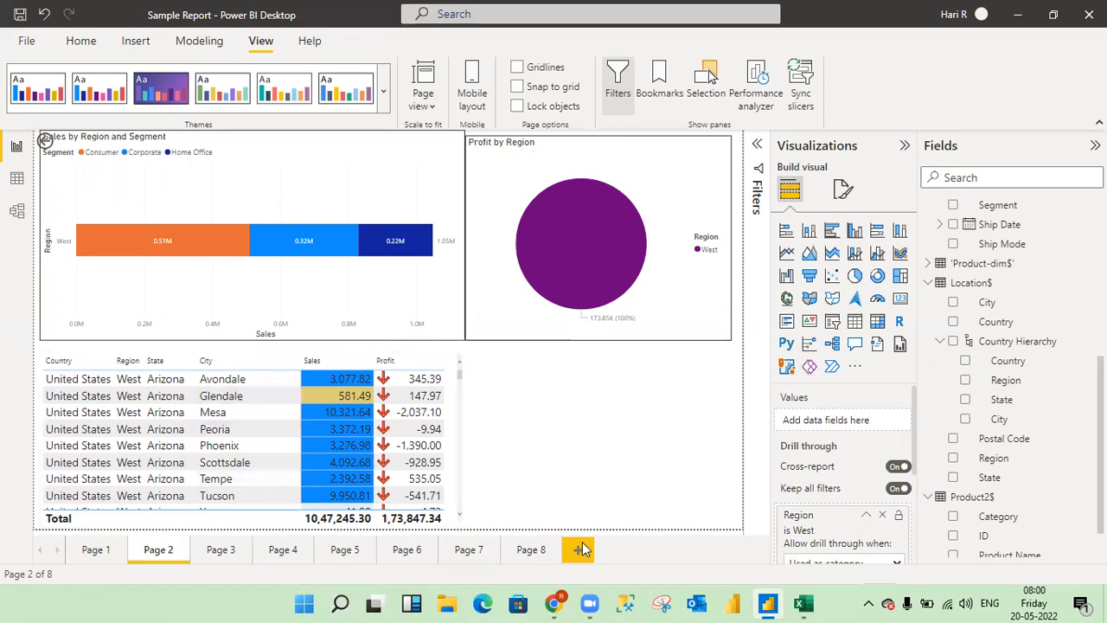
drag(913, 431, 925, 515)
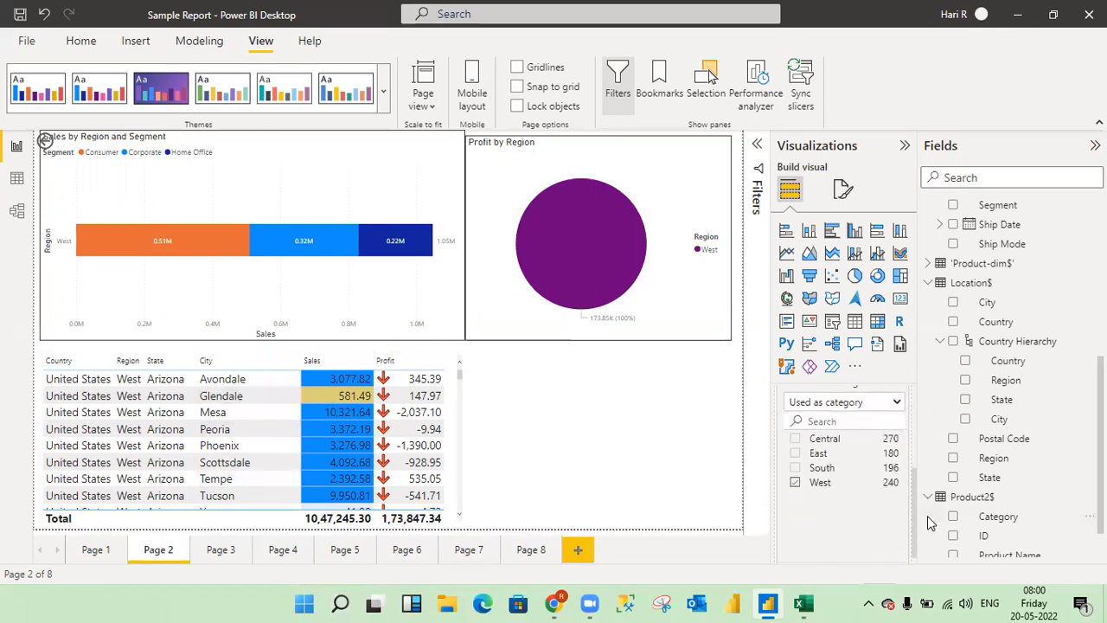
click(795, 480)
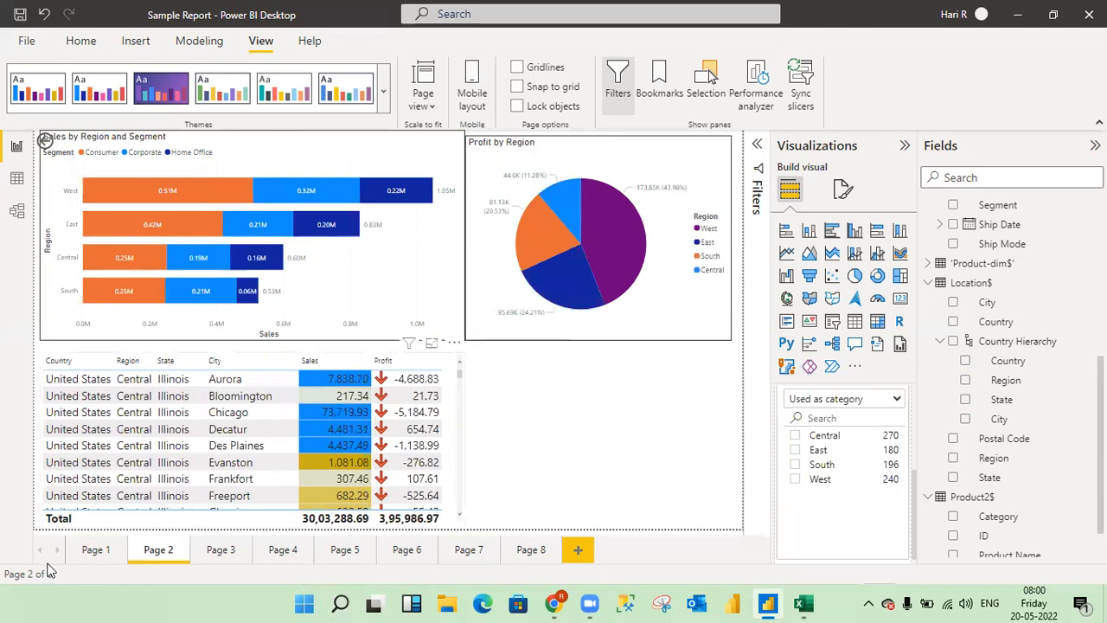
Check the drill-through targets of the West Consumer bar in Page 1's Sales and Profit by Region and Segment chart
click(83, 554)
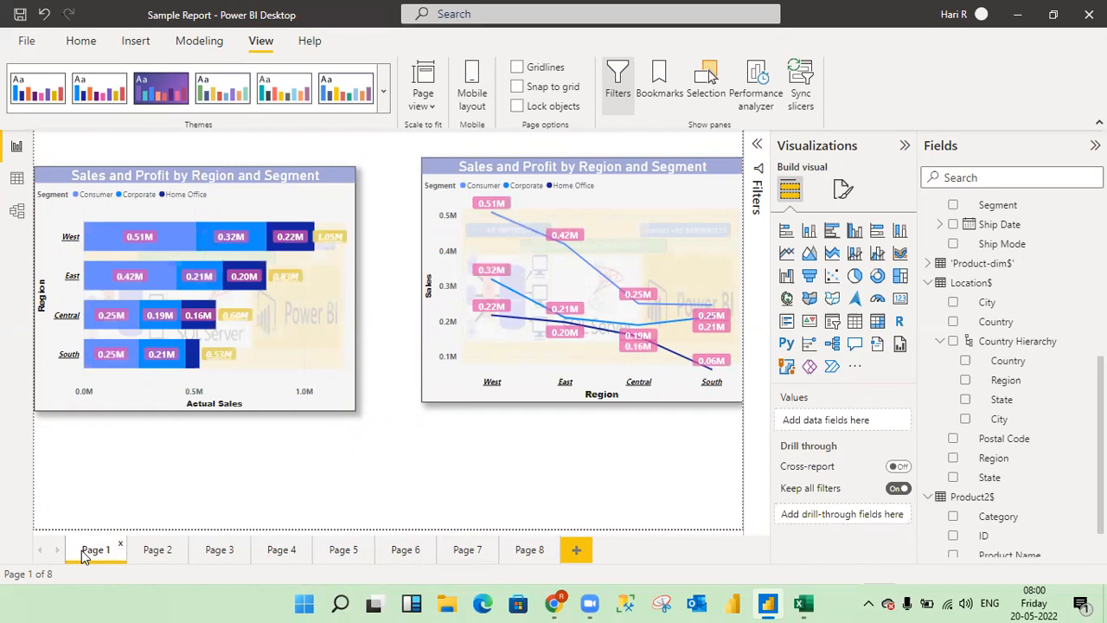
right_click(171, 243)
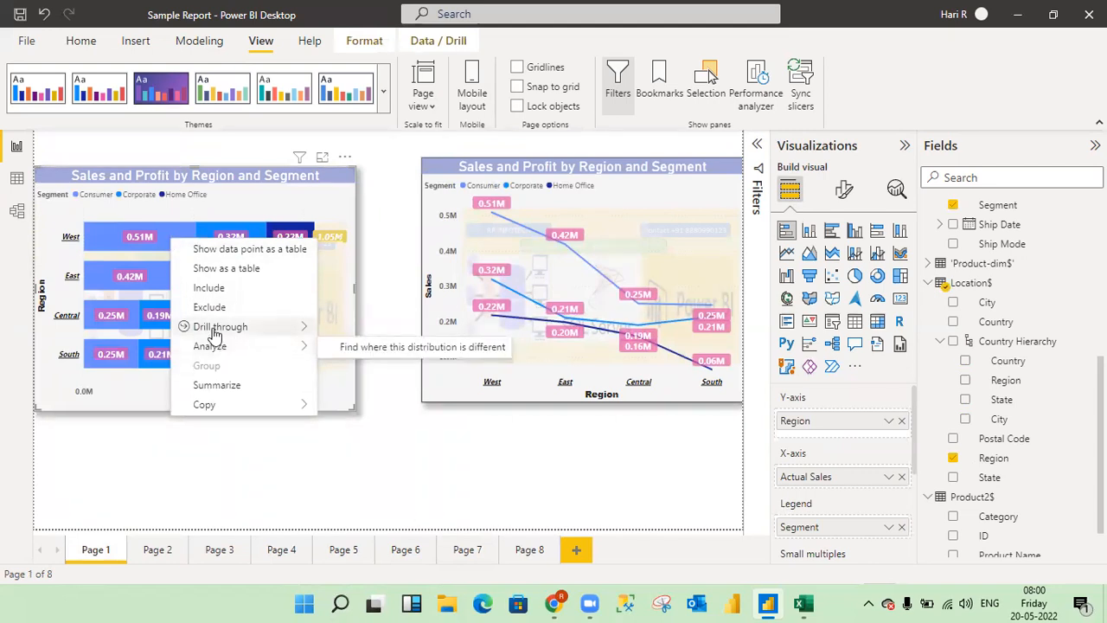
mouse_move(218, 333)
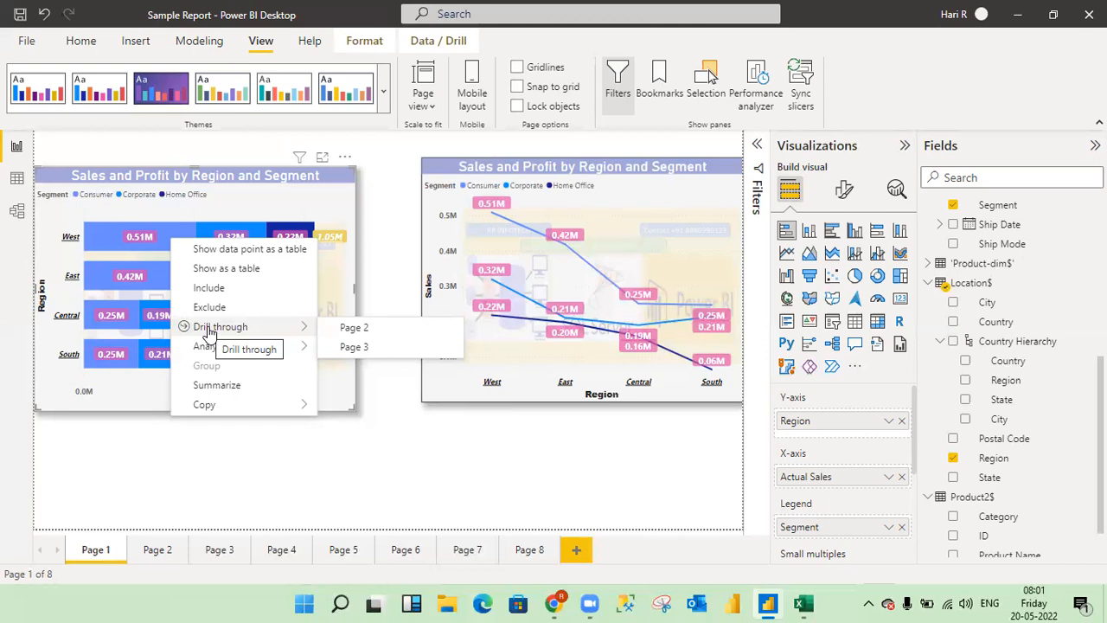
click(250, 470)
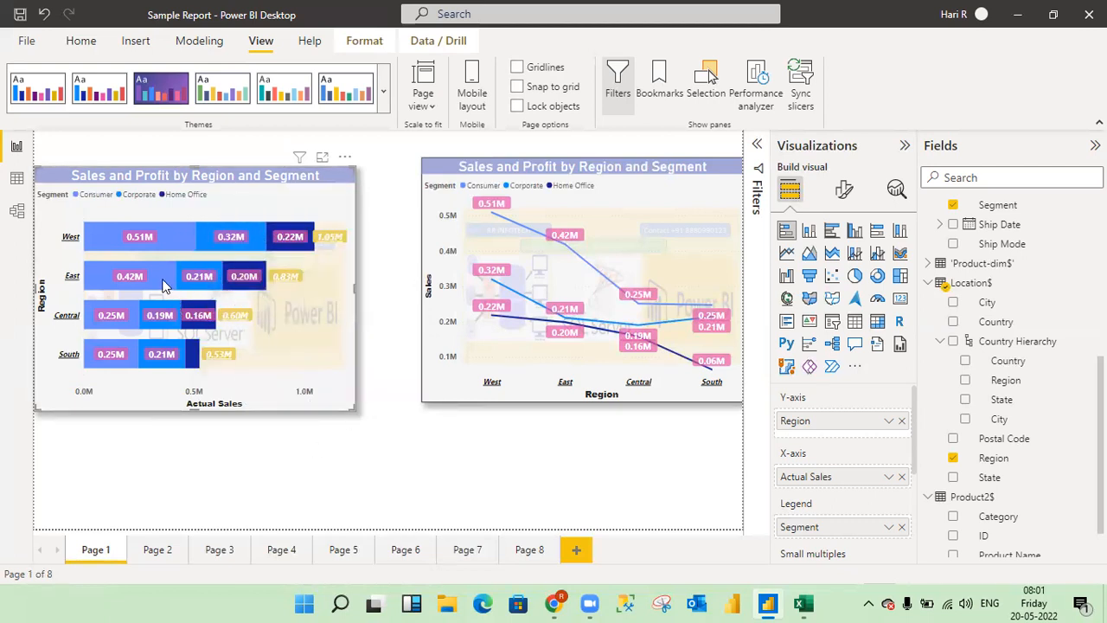
mouse_move(148, 276)
mouse_move(168, 241)
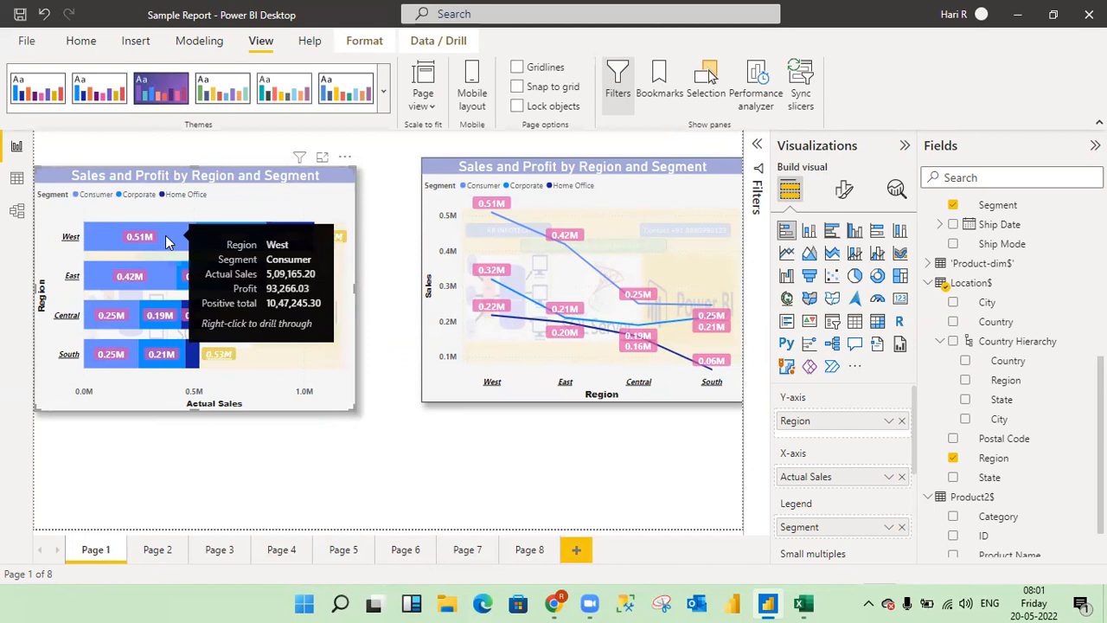
right_click(165, 235)
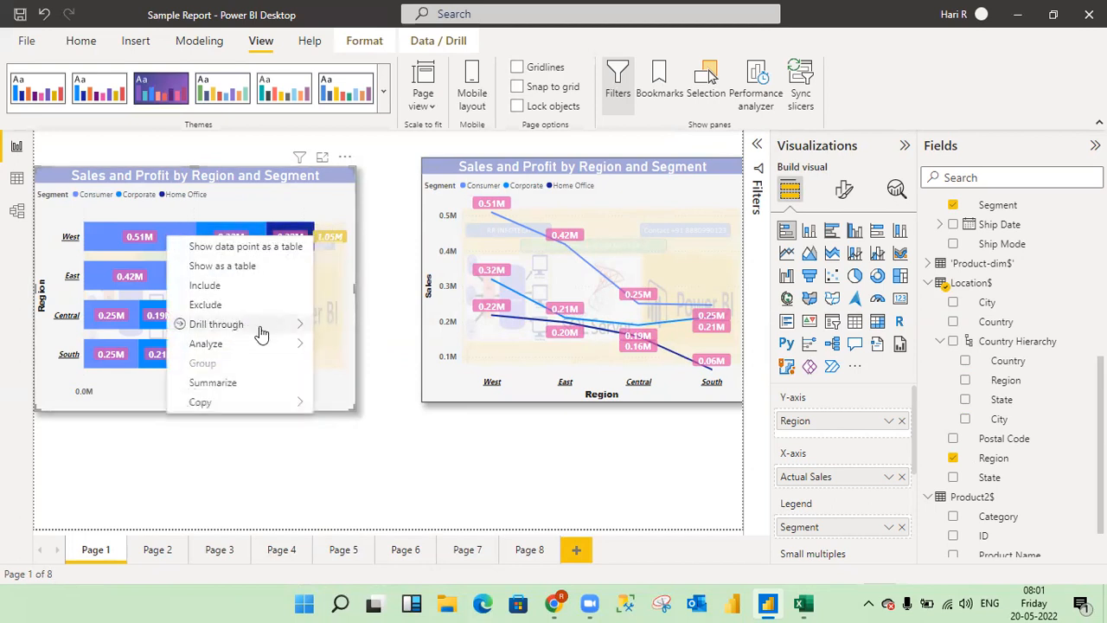
mouse_move(264, 334)
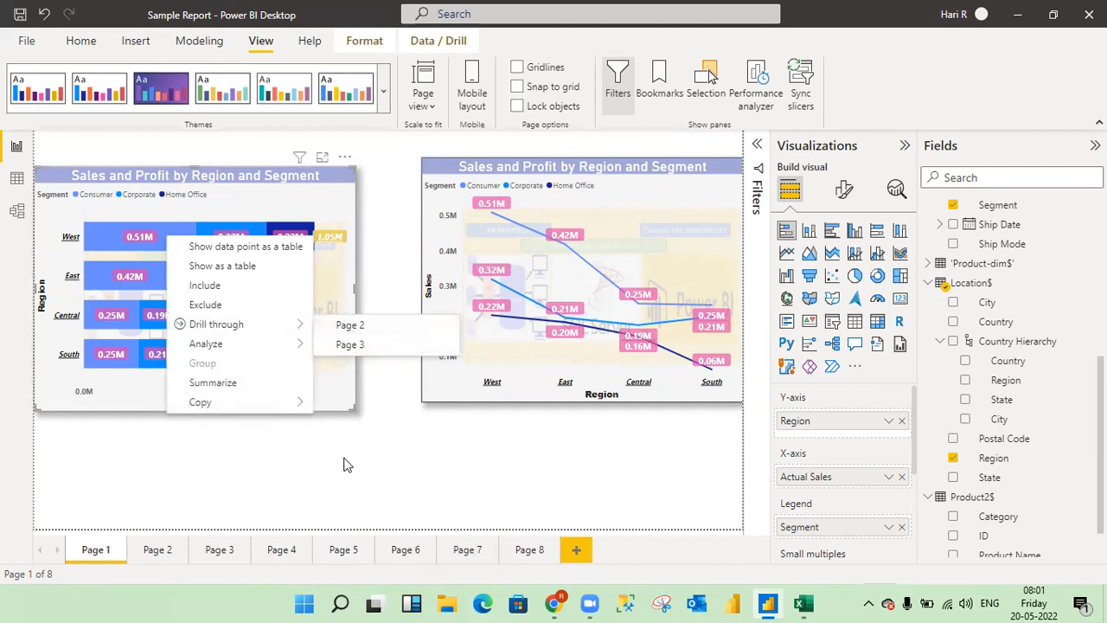
click(408, 529)
Go to Page 7 and select the Sales by Region chart
click(406, 551)
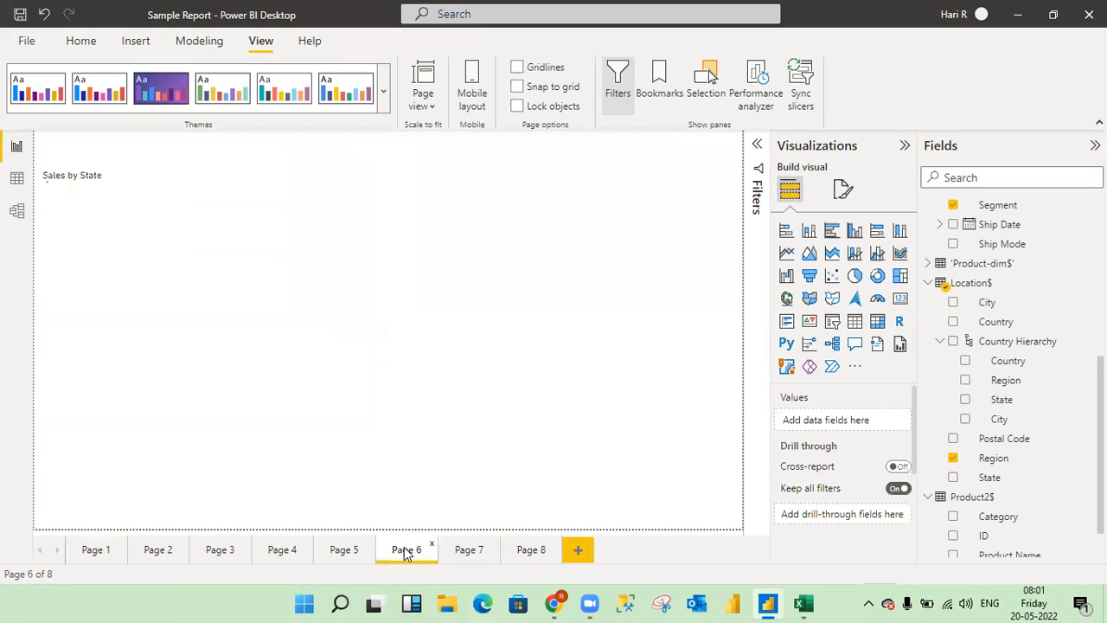
click(465, 554)
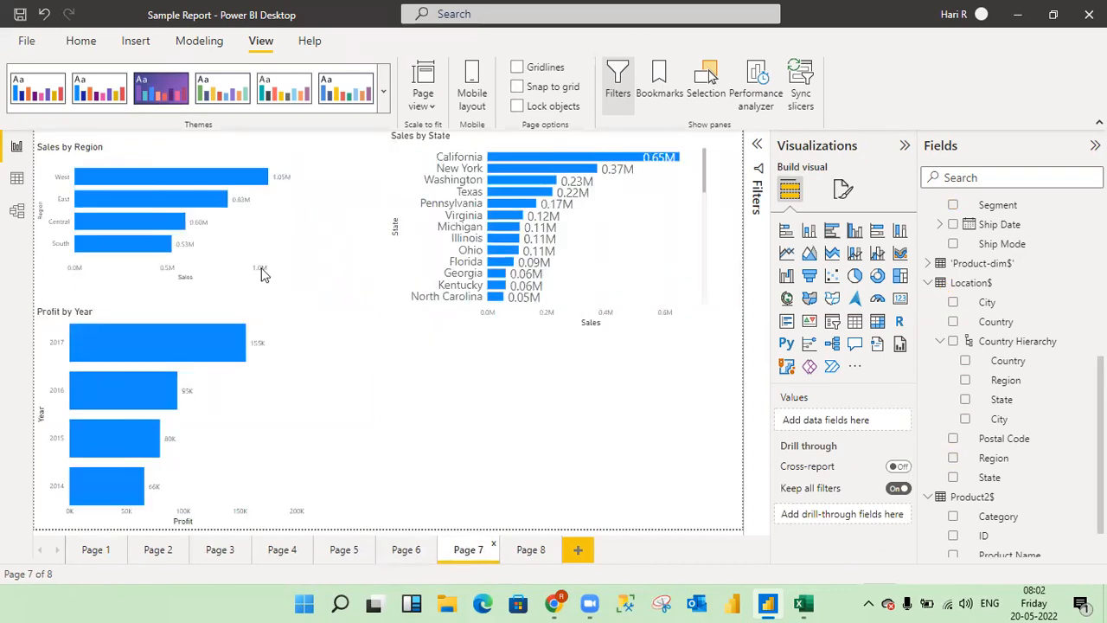
click(208, 158)
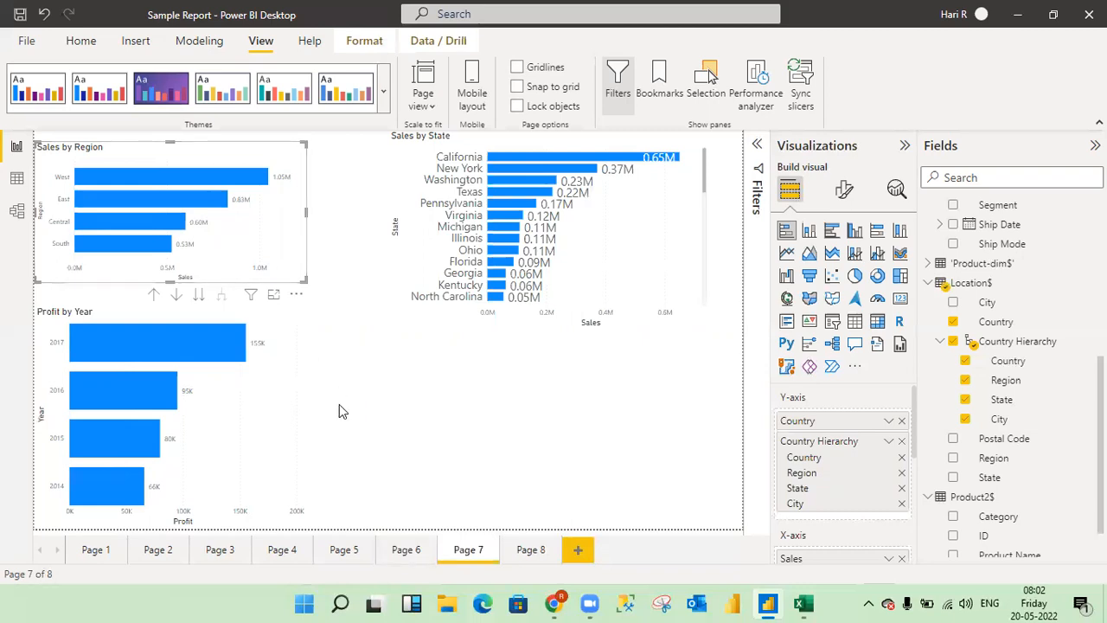
Switch to the Excel notes and review the Drill through Filters and Drill Down & Drill up definitions on the Filters sheet
key(alt+Tab)
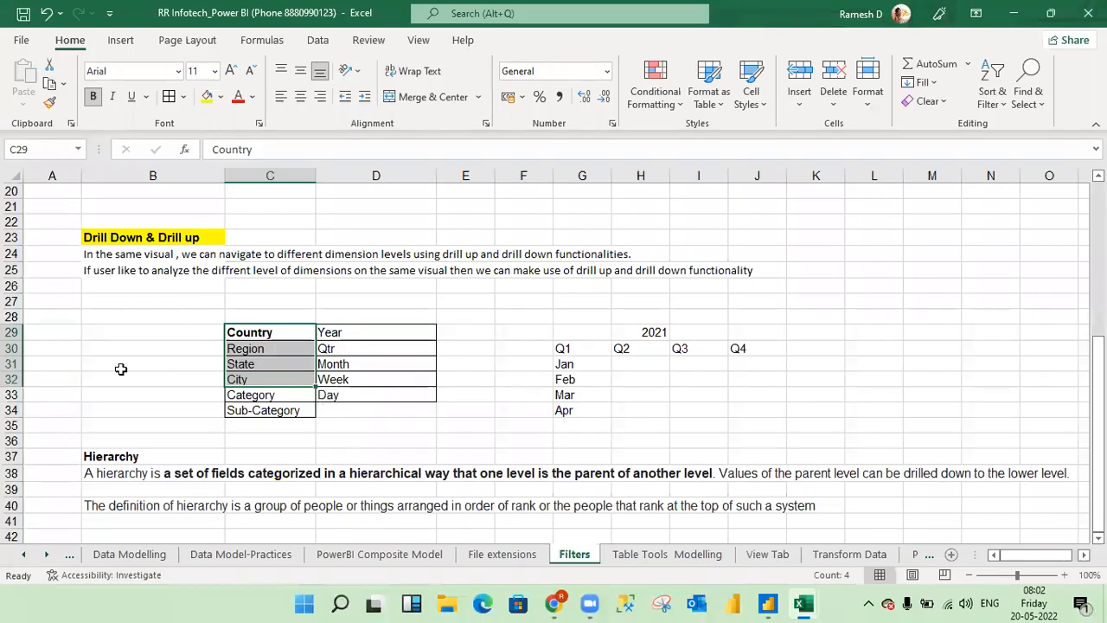
click(121, 370)
key(Down)
key(Down)
key(Down)
key(Down)
key(Down)
key(Down)
key(Down)
key(Down)
key(Down)
key(Down)
key(Down)
key(Down)
key(Down)
key(Down)
key(Down)
key(Down)
key(Down)
key(Down)
key(Down)
key(Down)
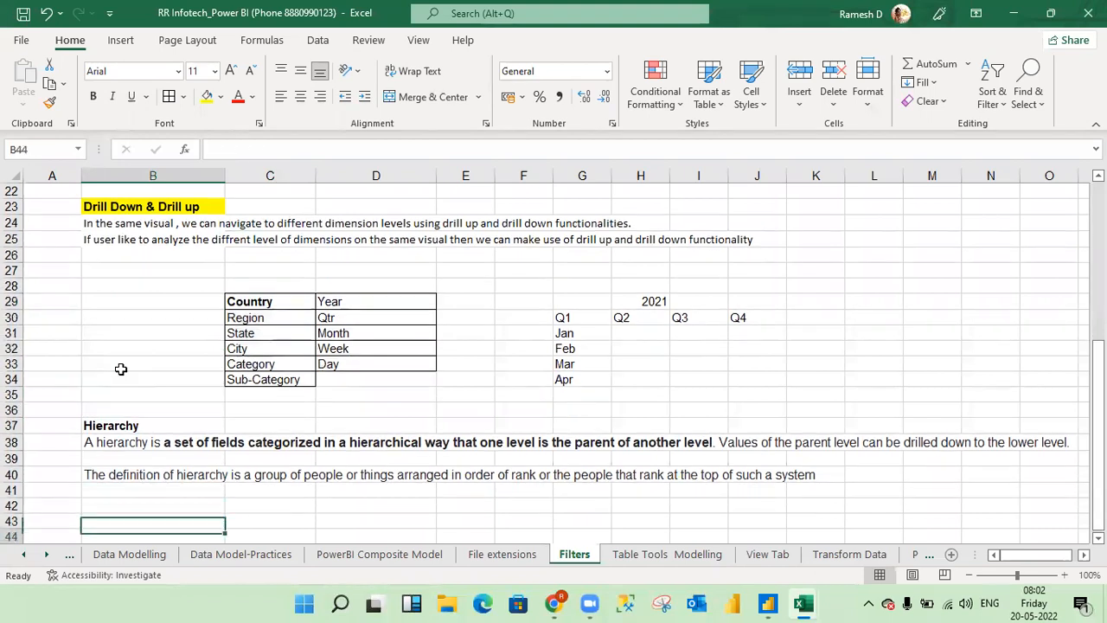
key(Up)
key(Up)
key(Up)
key(Up)
key(Up)
key(Up)
key(Up)
key(Up)
key(Up)
key(Up)
key(Up)
key(Up)
key(Up)
key(Up)
key(Up)
key(Up)
key(Up)
key(Up)
key(Up)
key(Up)
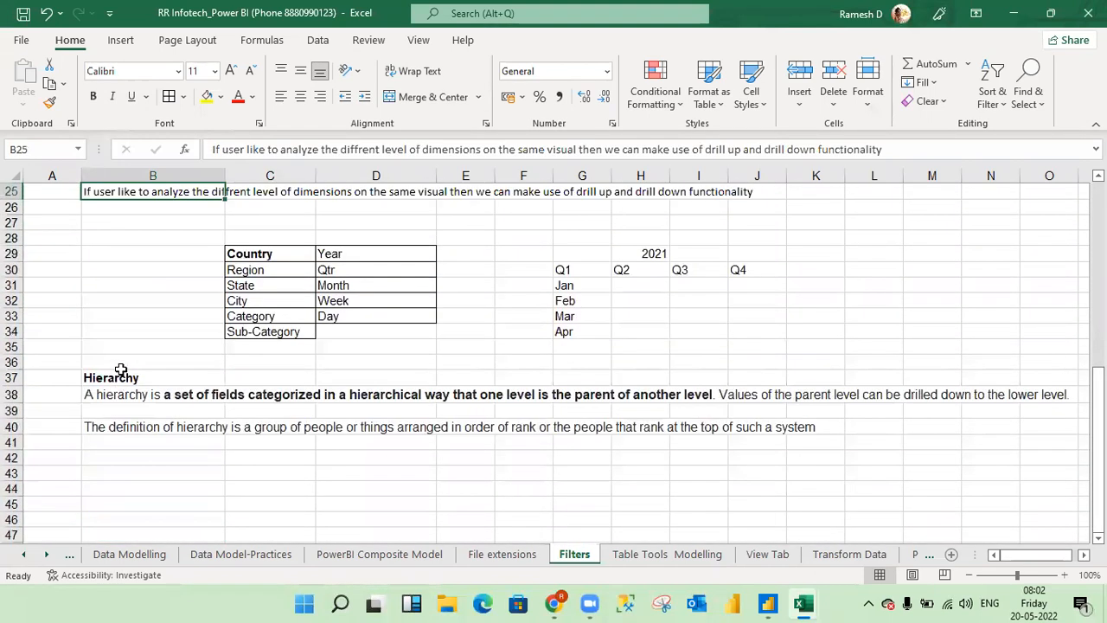
key(Down)
key(Down)
key(Down)
key(Down)
key(Down)
key(Down)
key(Down)
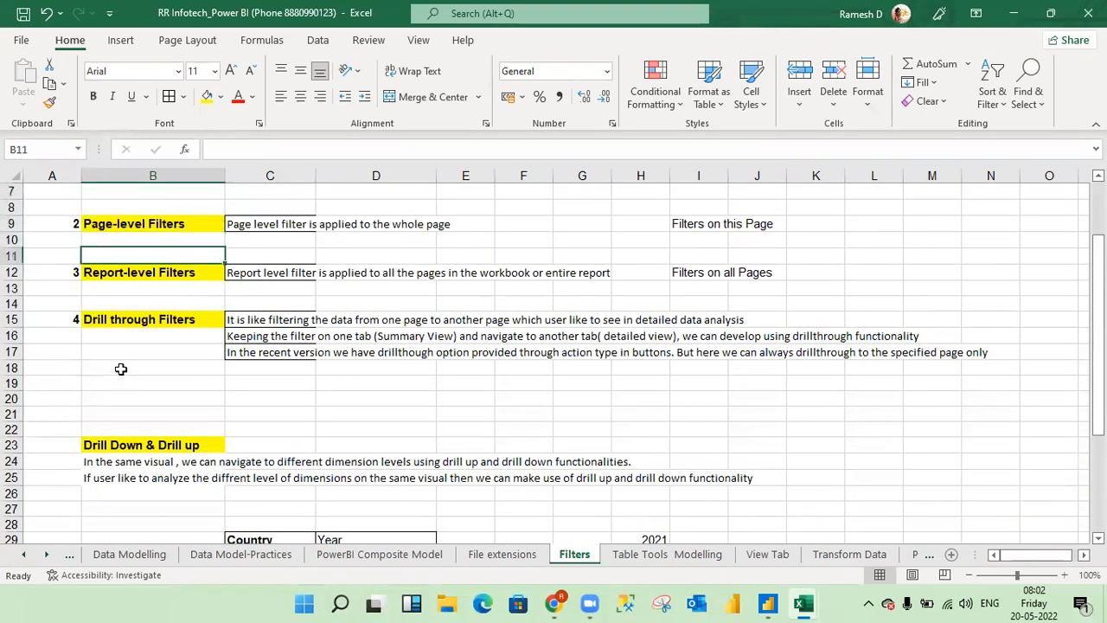
key(Down)
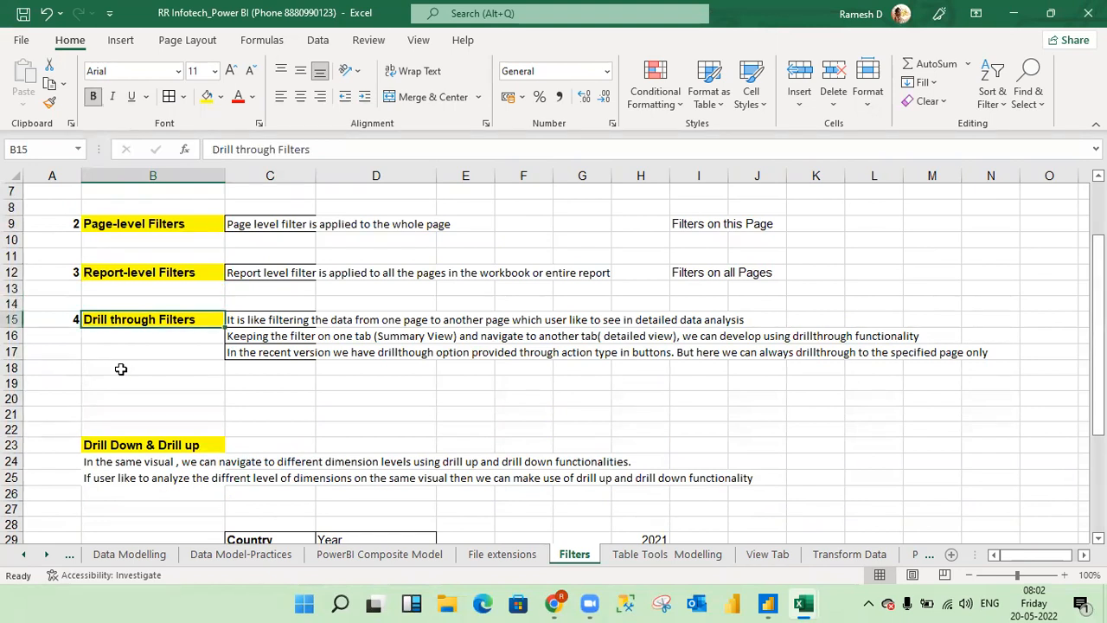
key(Right)
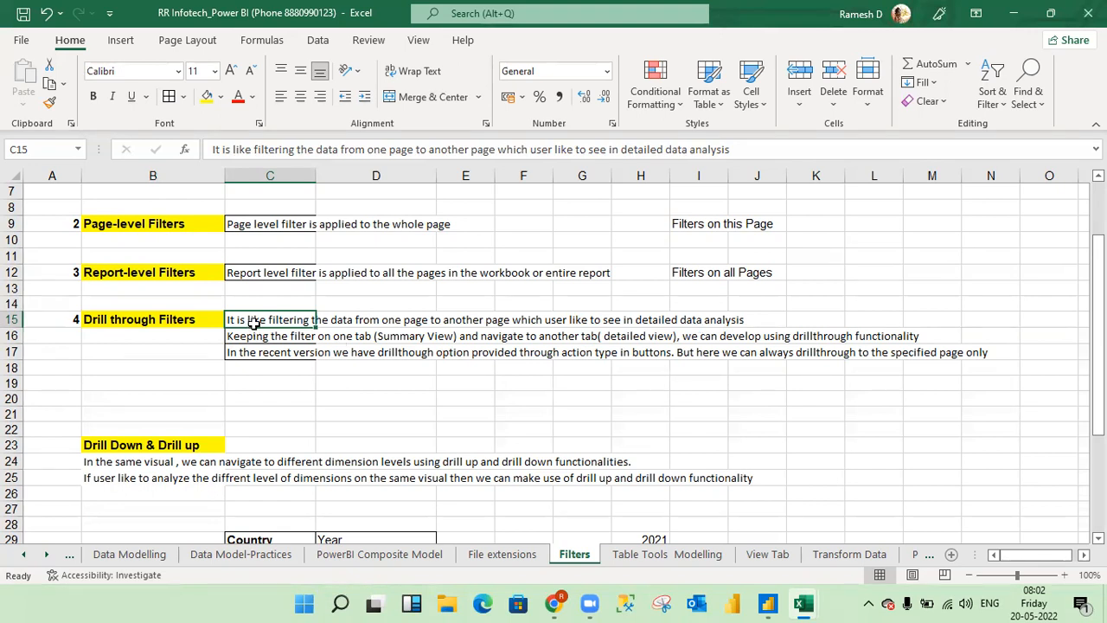
click(151, 464)
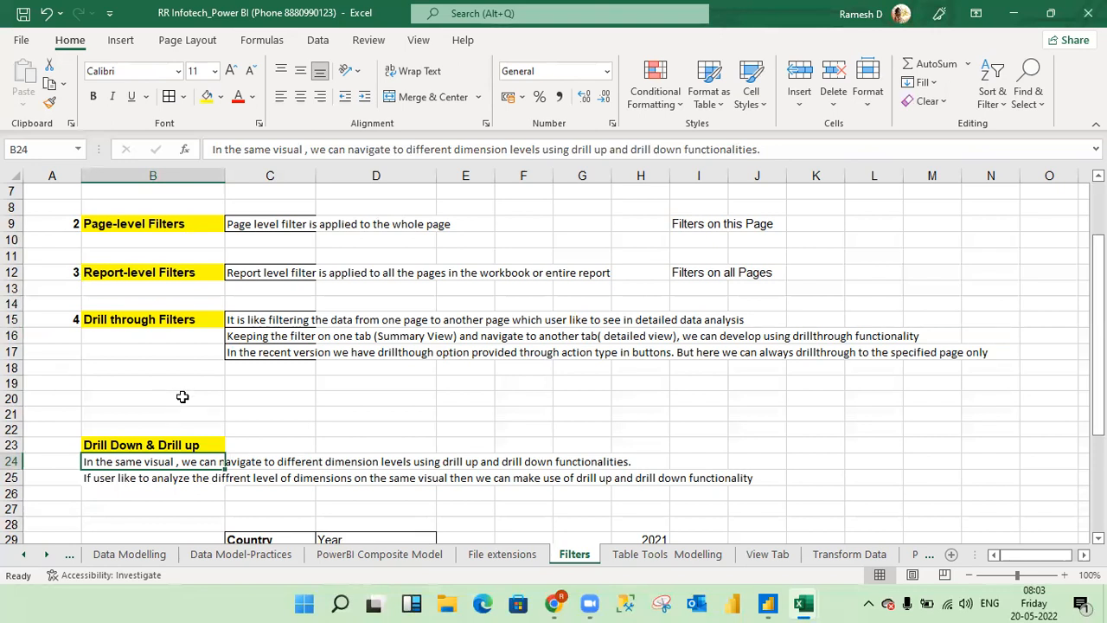
Switch back to Power BI Desktop, open the blank Page 8 and show the Home commands
key(alt+Tab)
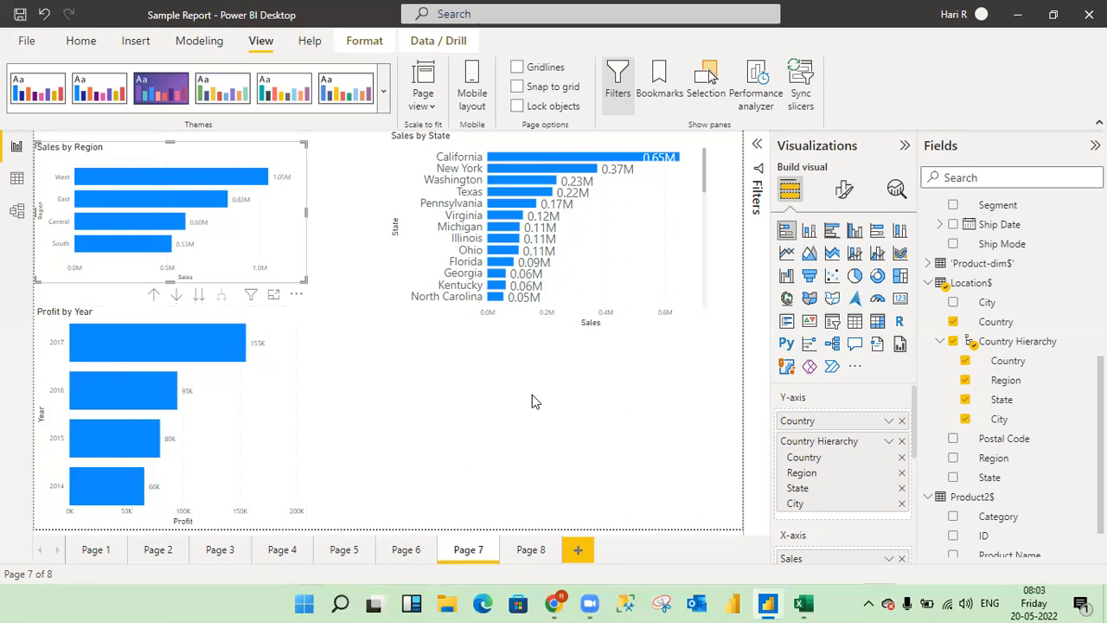
click(529, 551)
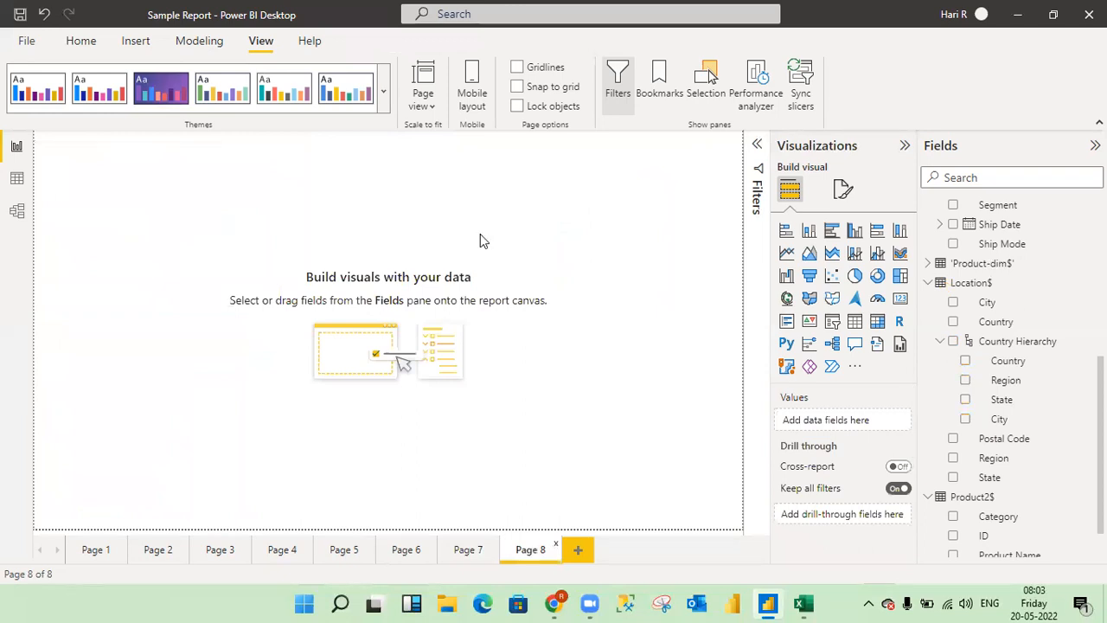
click(82, 41)
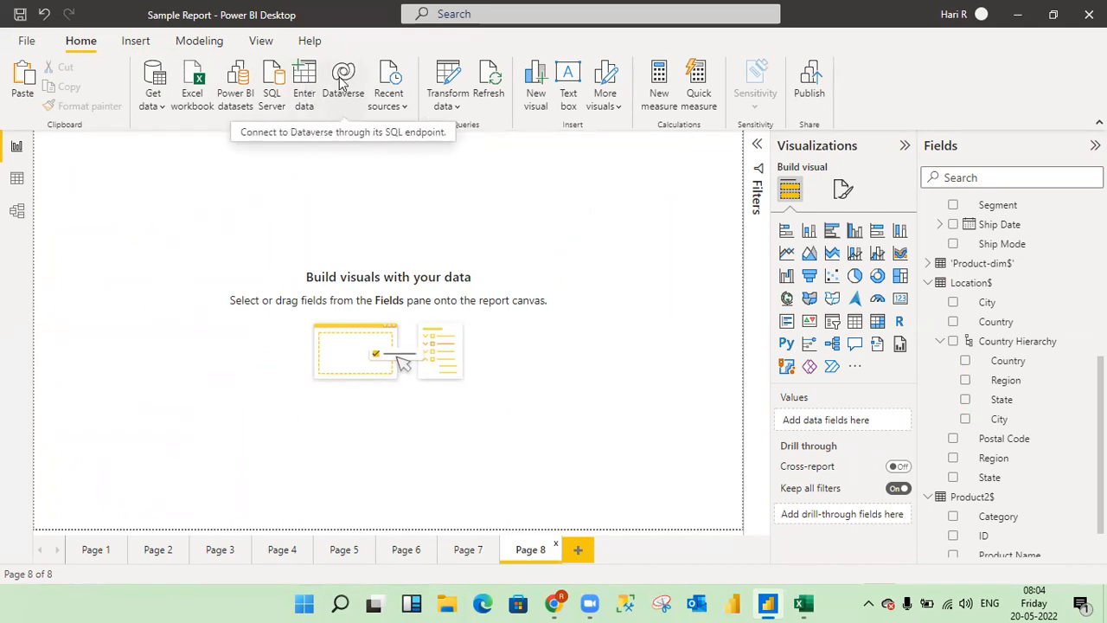
Review the recent data sources and the Transform data options without choosing any of them
click(404, 106)
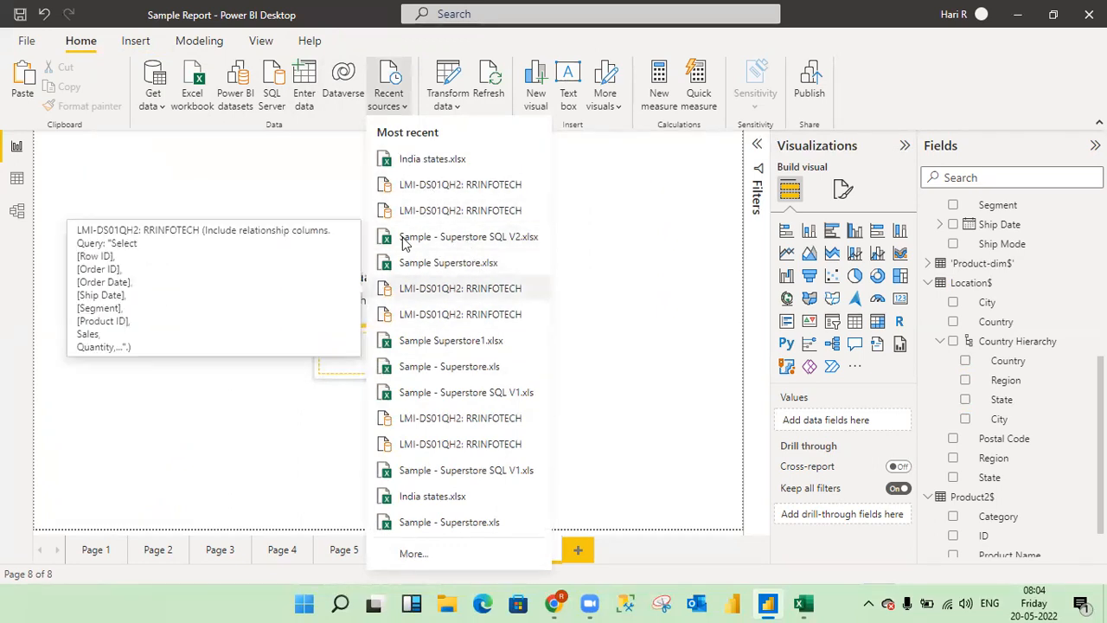
click(315, 223)
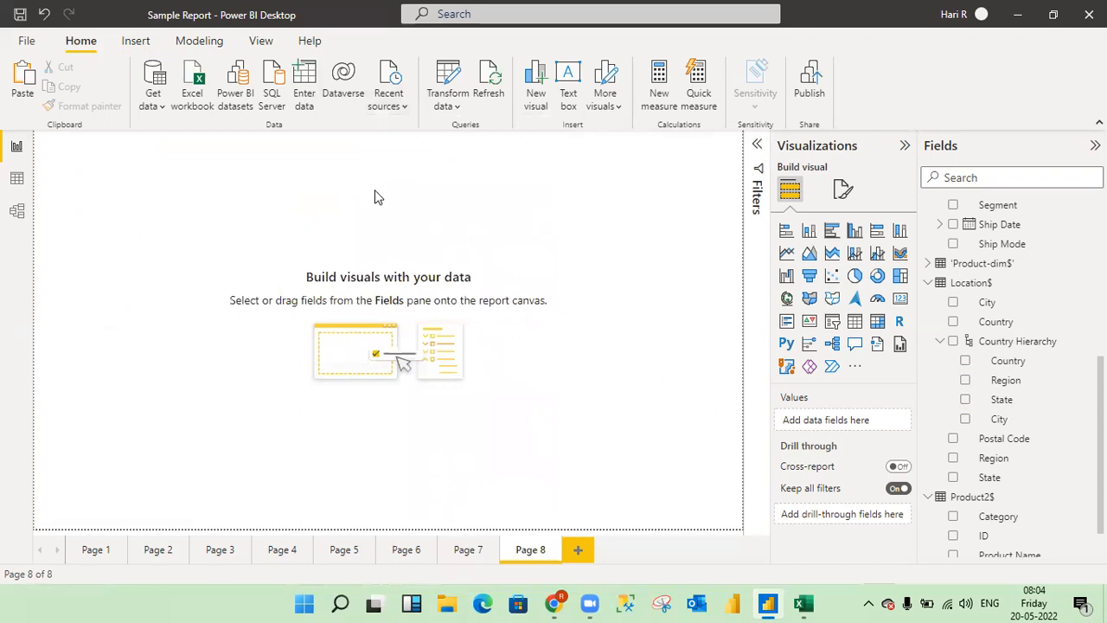
click(459, 110)
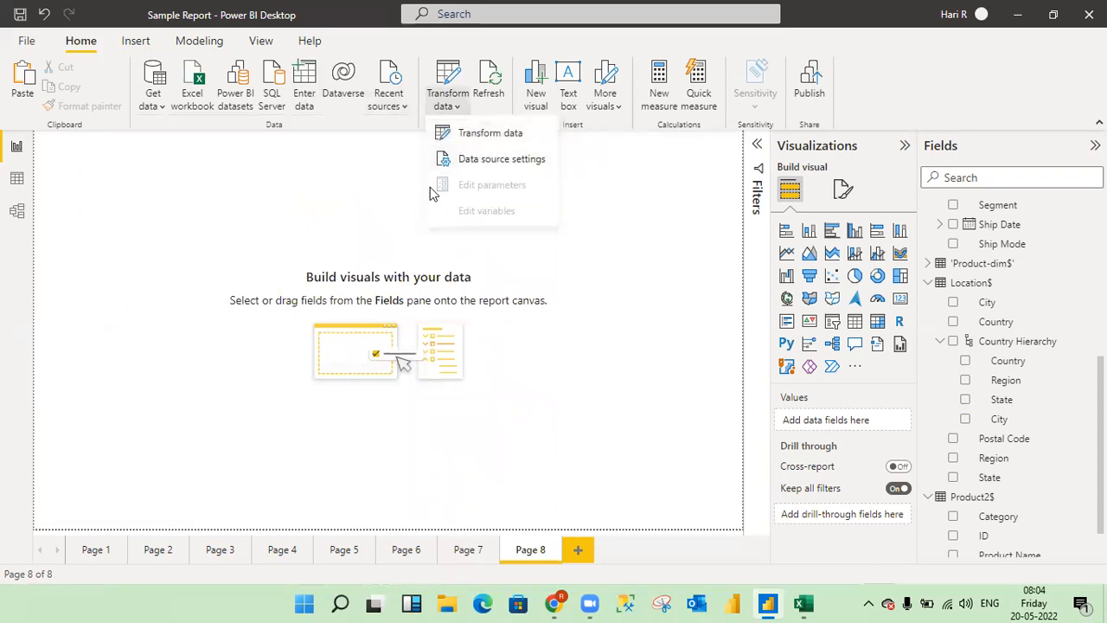
click(384, 192)
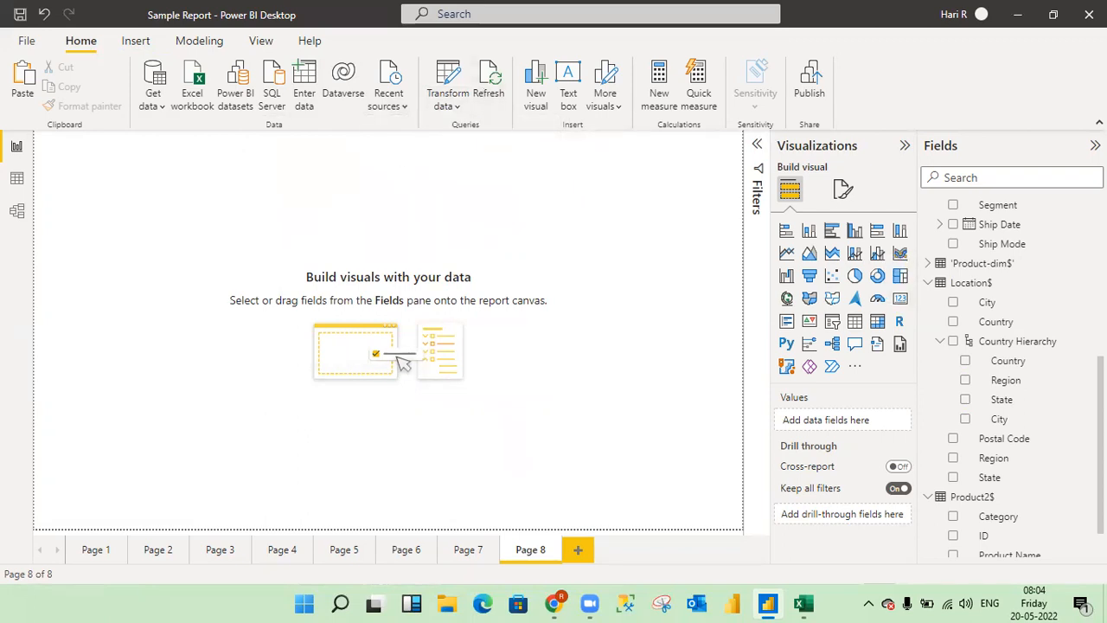
Collapse the expanded Orders-fact$, Location$ and Product2$ tables in the field list
scroll(1003, 259, up, 5)
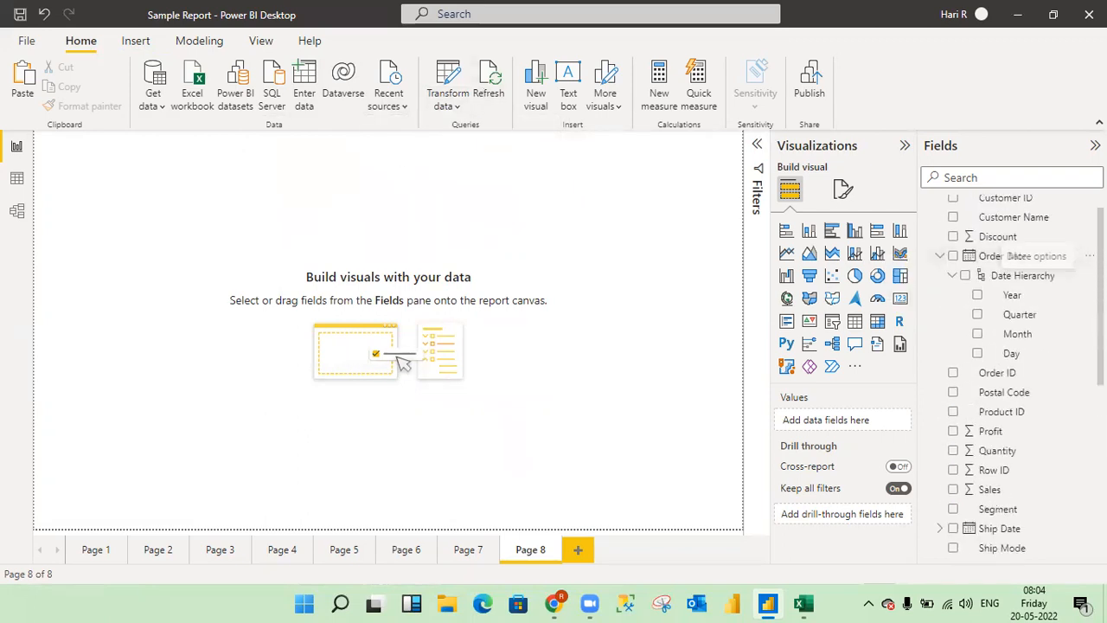
scroll(1003, 260, up, 1)
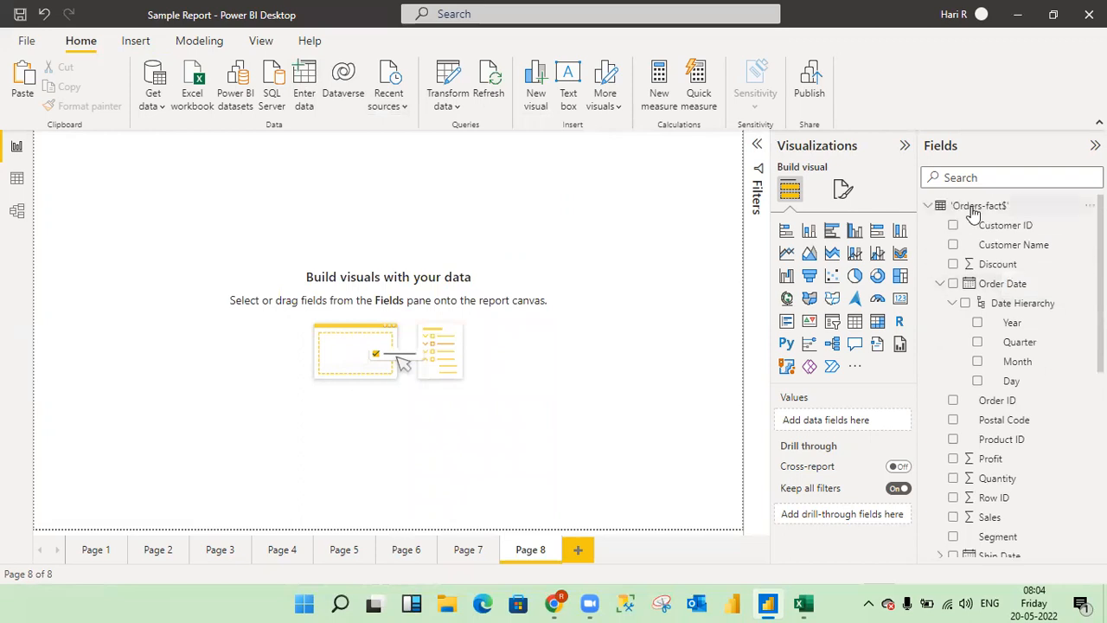
click(929, 208)
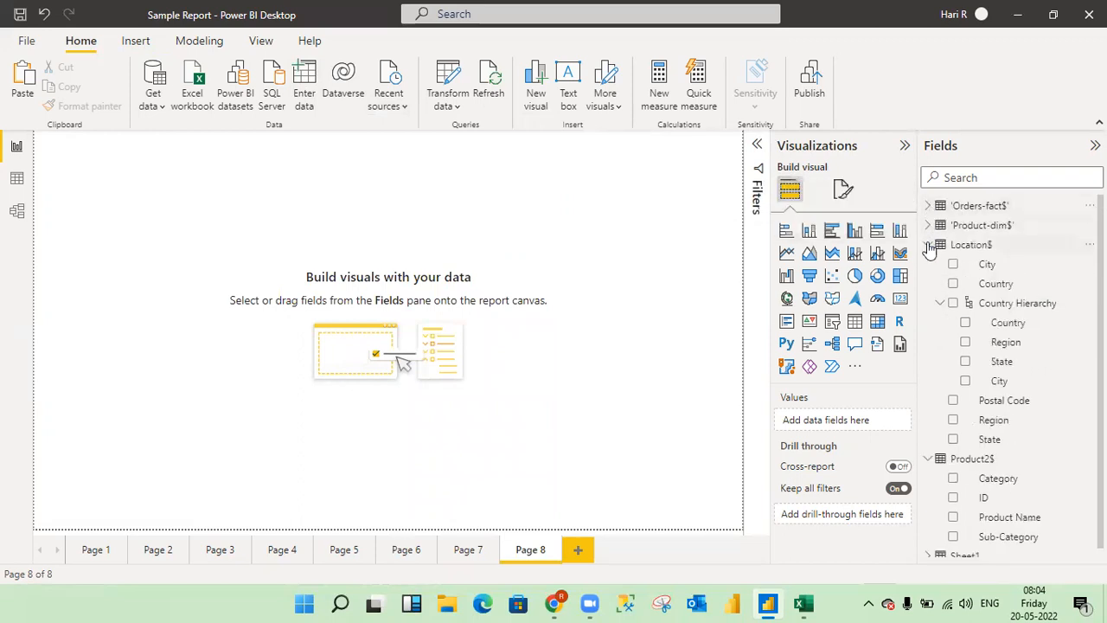
click(929, 245)
click(928, 263)
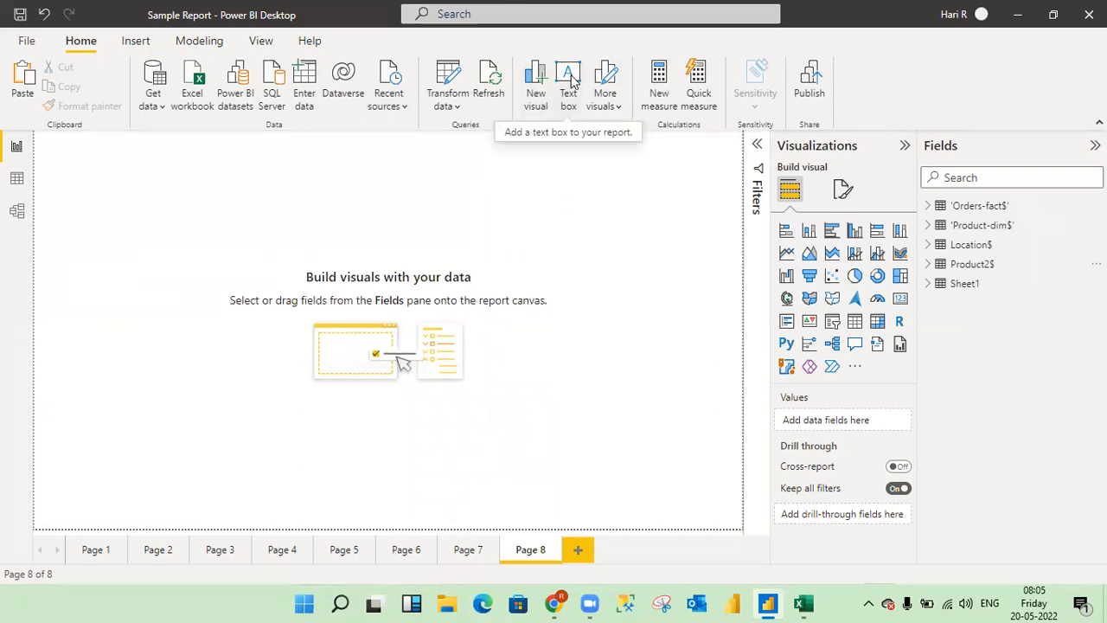
Review the sources for more visuals and the button types that can be inserted, including the Navigator entry
click(618, 108)
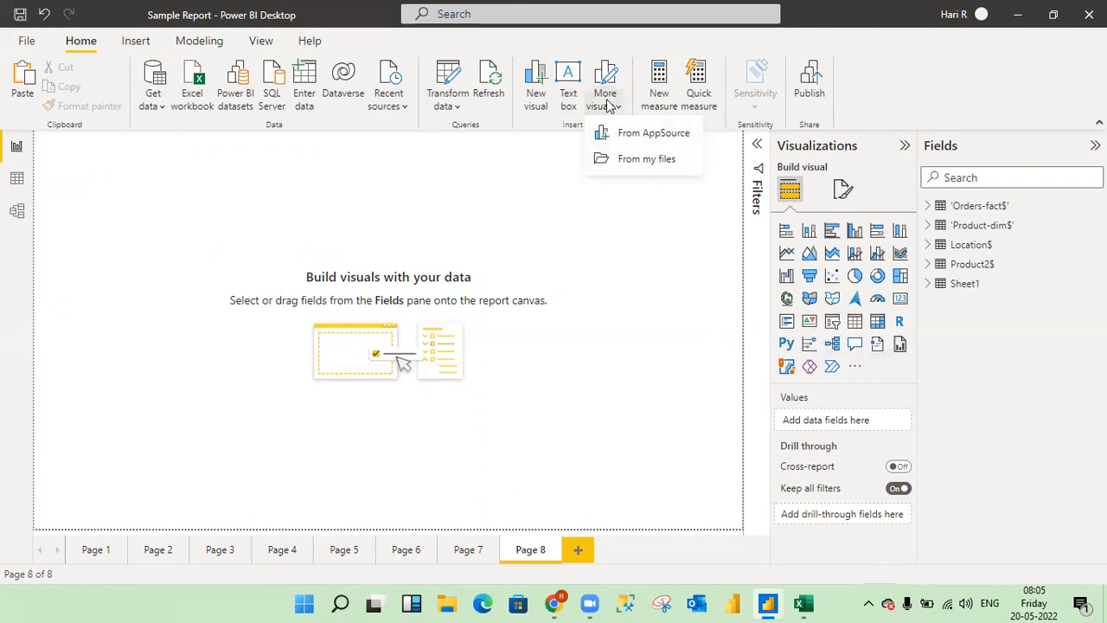
click(651, 275)
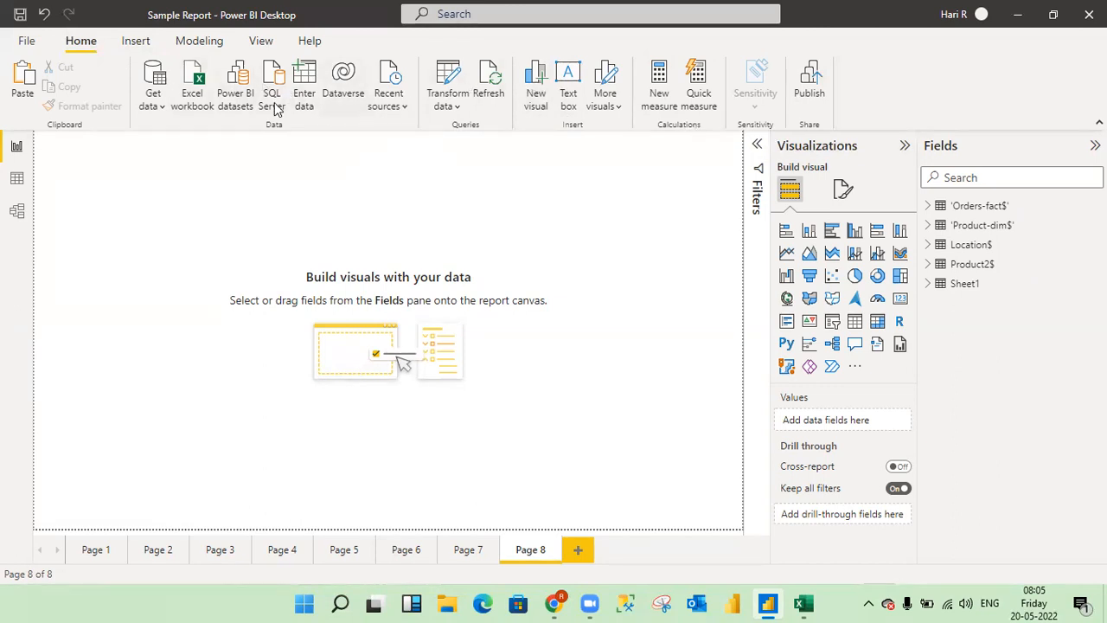
click(136, 42)
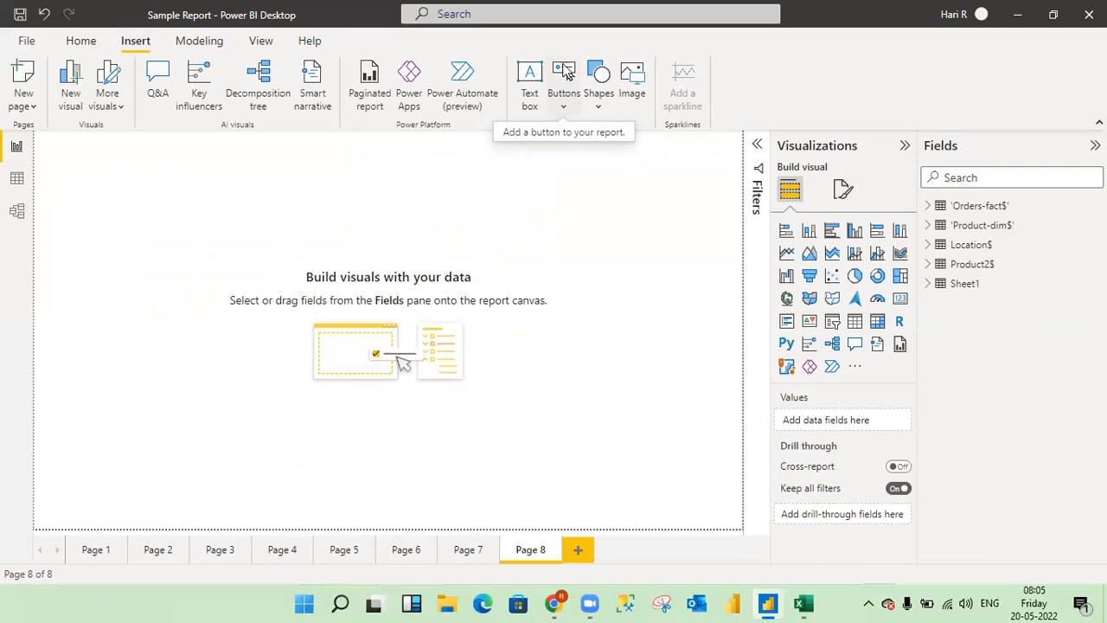
click(563, 111)
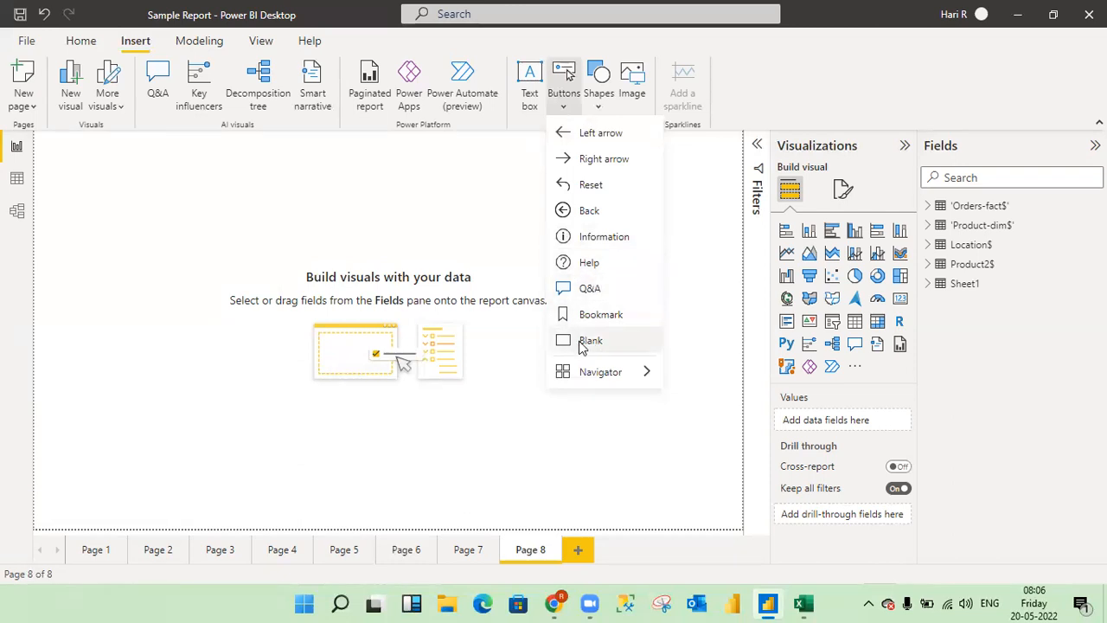
mouse_move(642, 378)
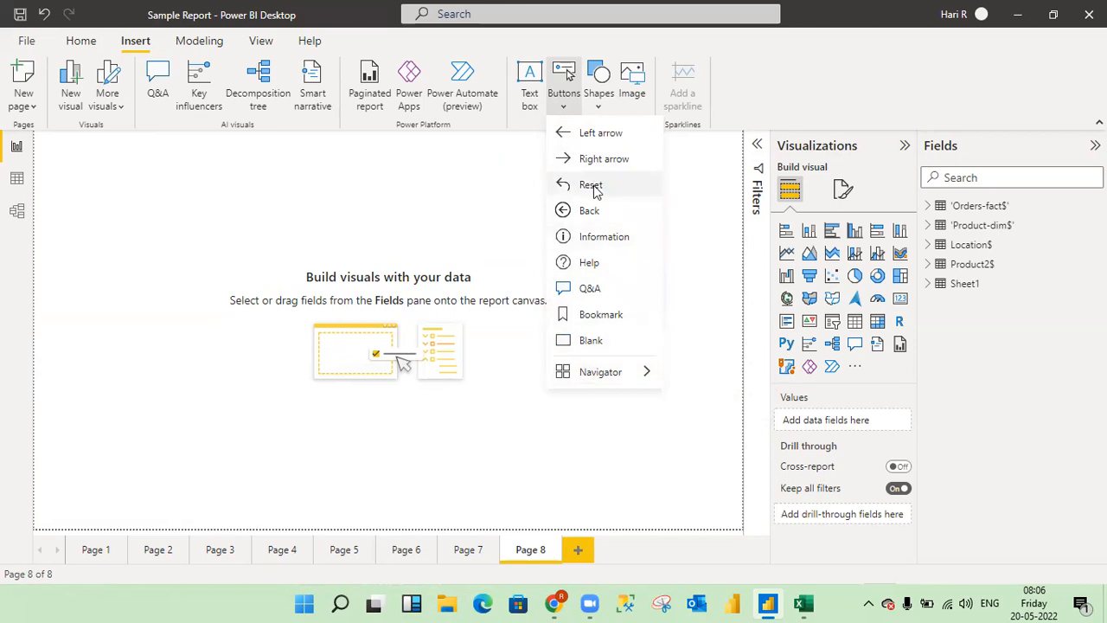
click(459, 222)
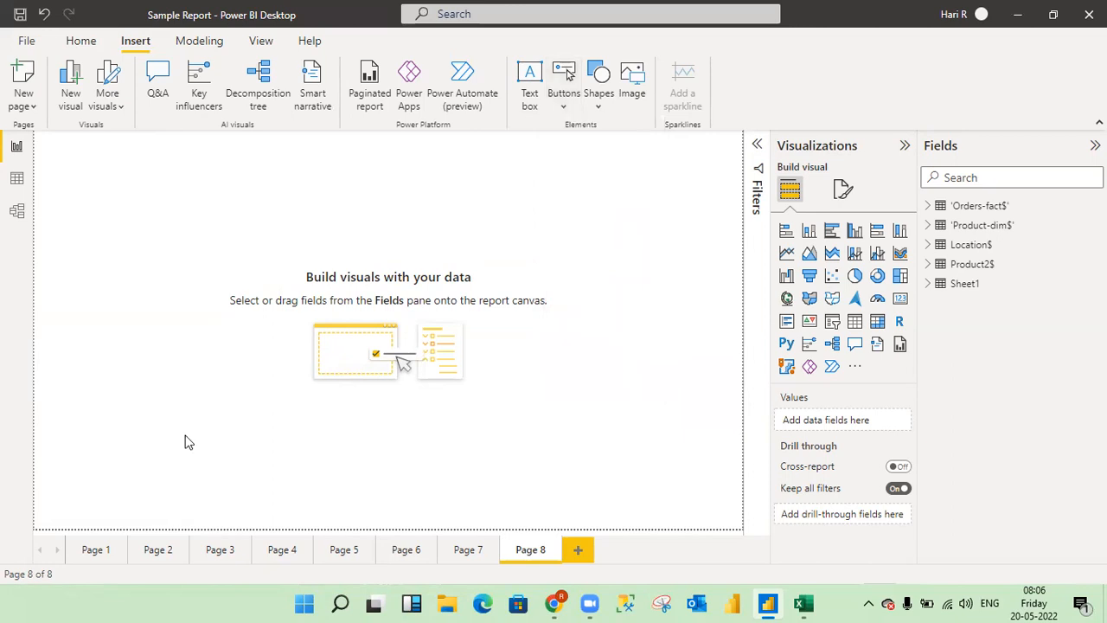
View the charts on Page 1 and Page 2, returning to Page 1 to show its available button types
click(98, 553)
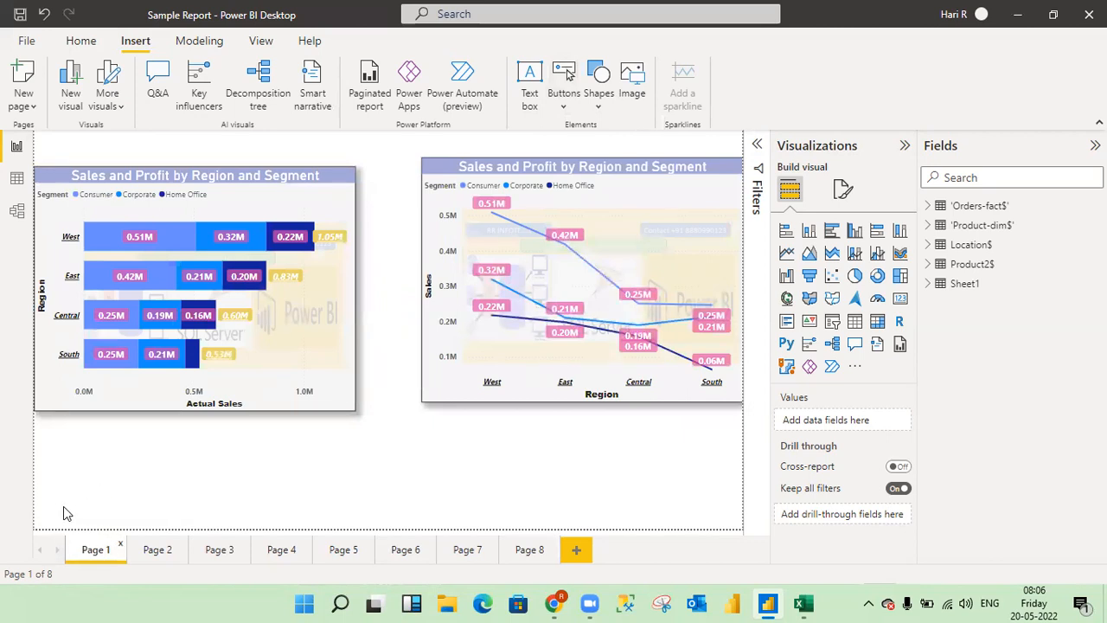
click(157, 554)
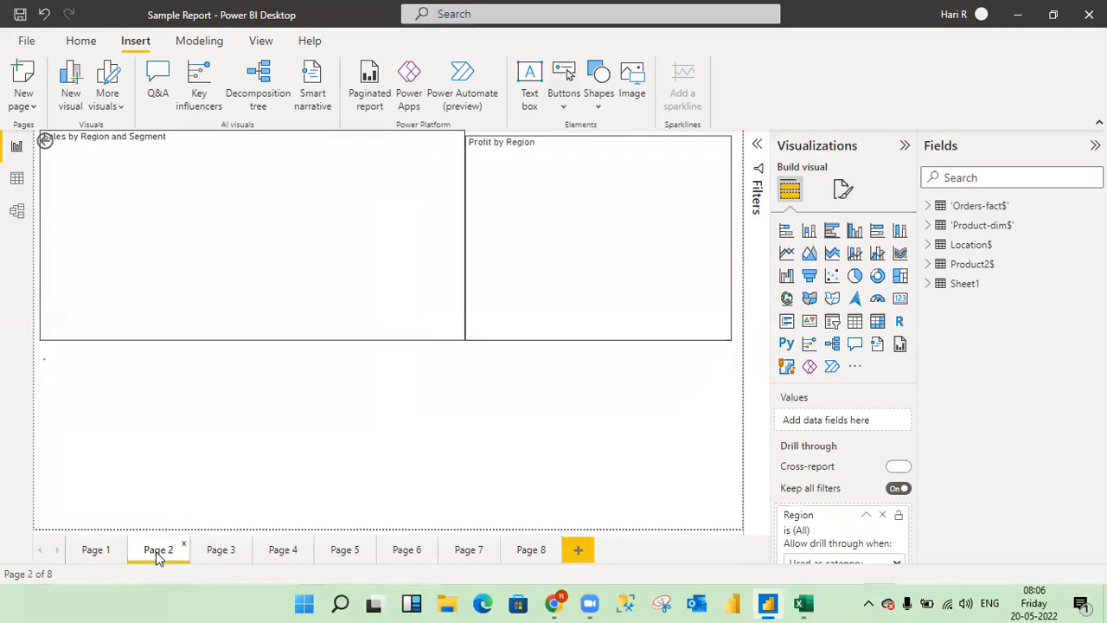
click(98, 555)
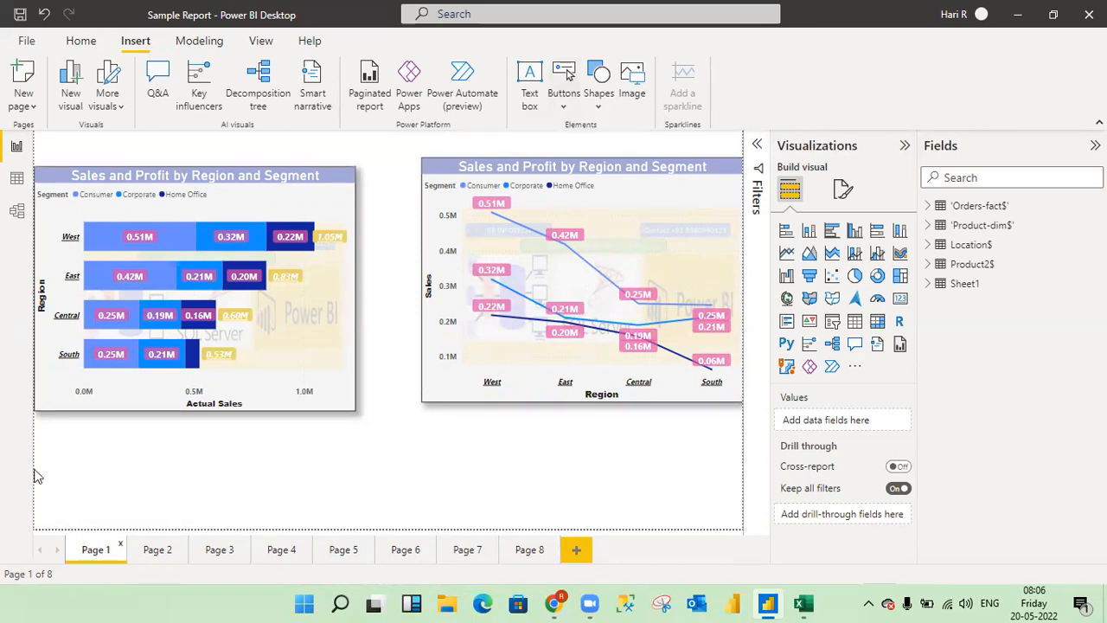
click(564, 104)
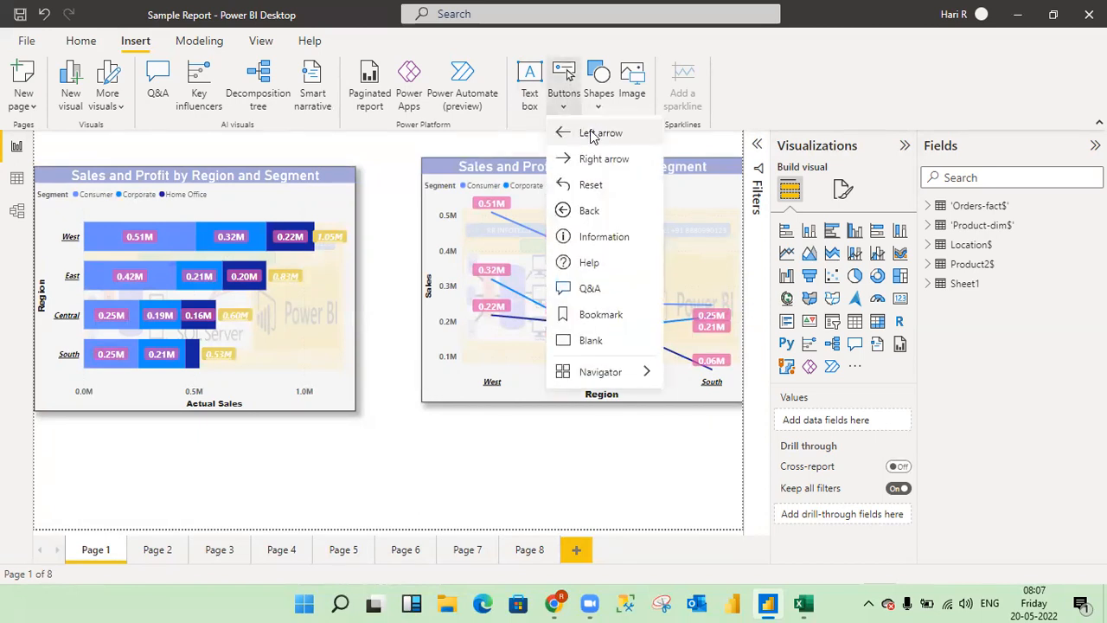
On Page 2, lower the upper edge of the Sales by Region and Segment chart and delete the back button above it
click(158, 550)
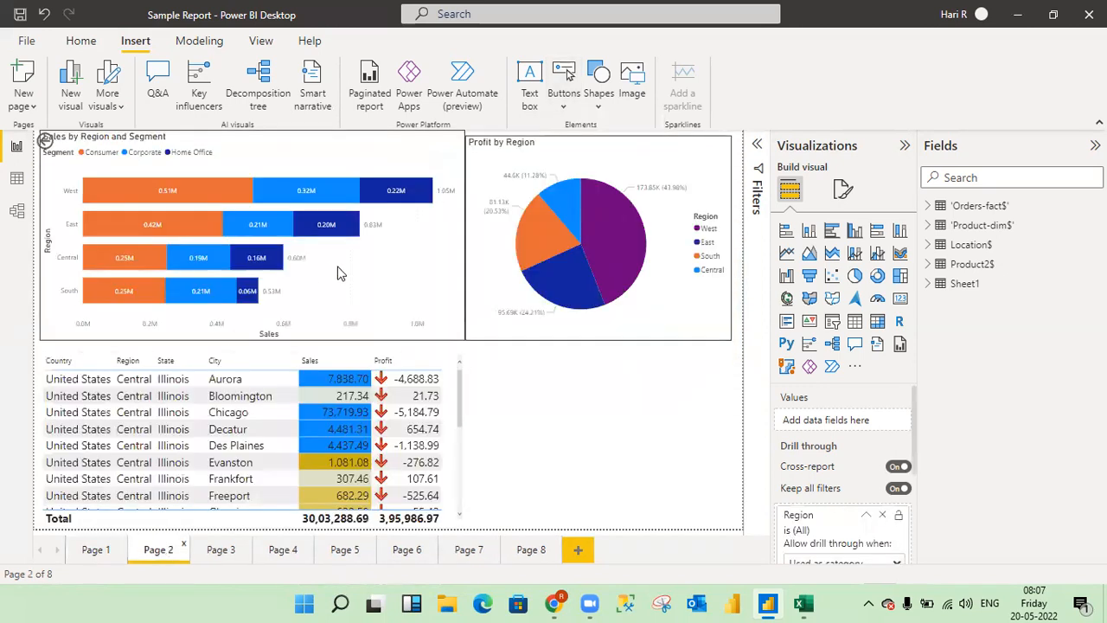
click(303, 153)
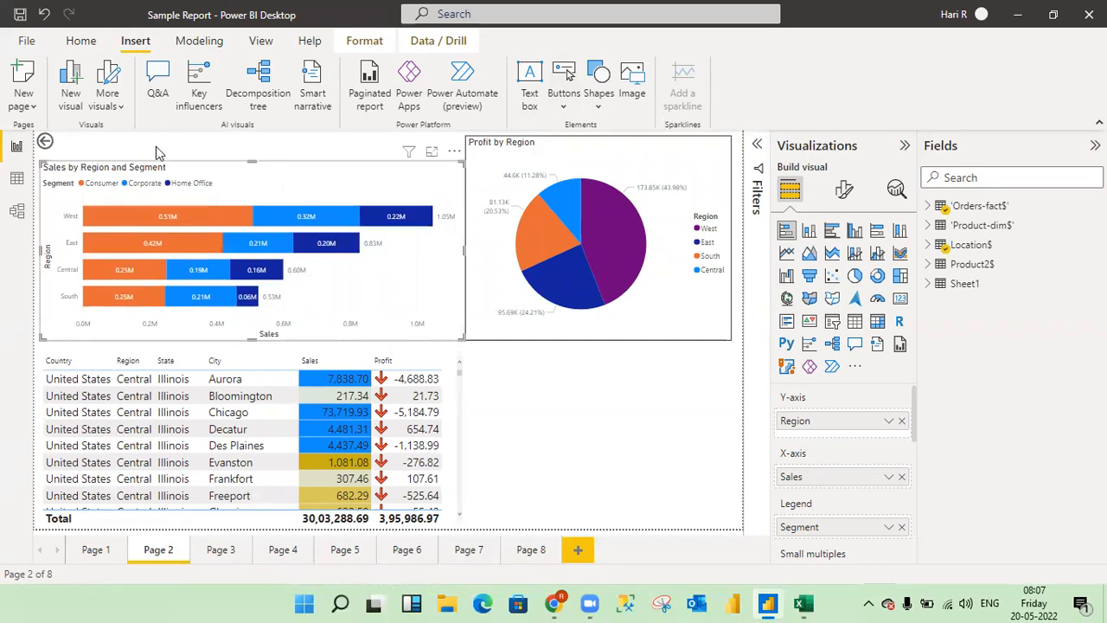
click(69, 145)
key(Delete)
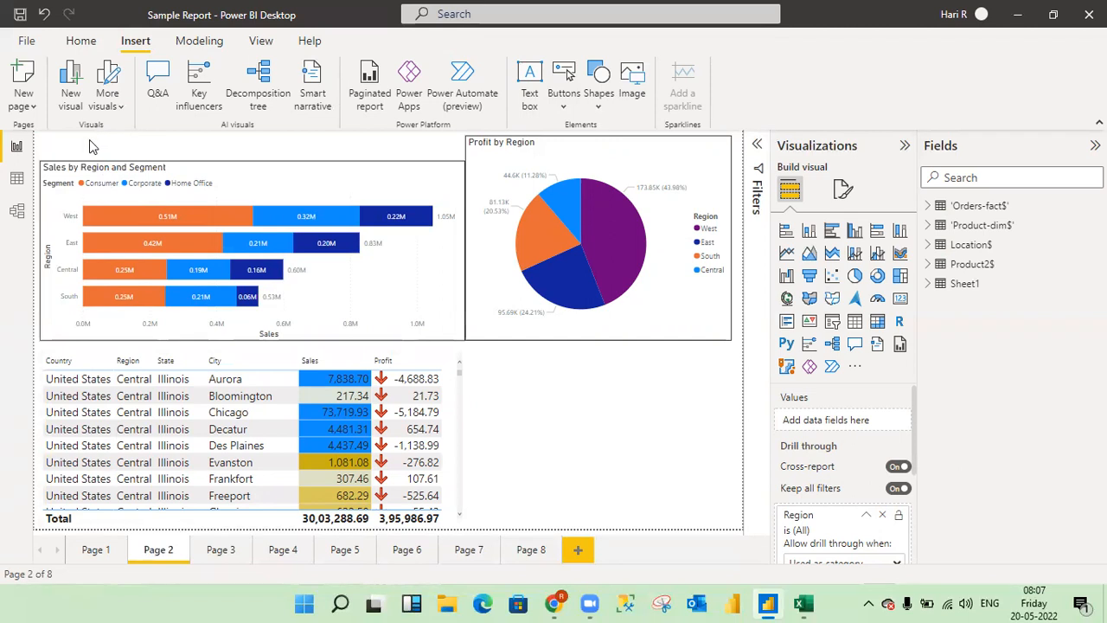
Insert a Left arrow button on Page 2 above the Sales by Region and Segment chart
click(95, 554)
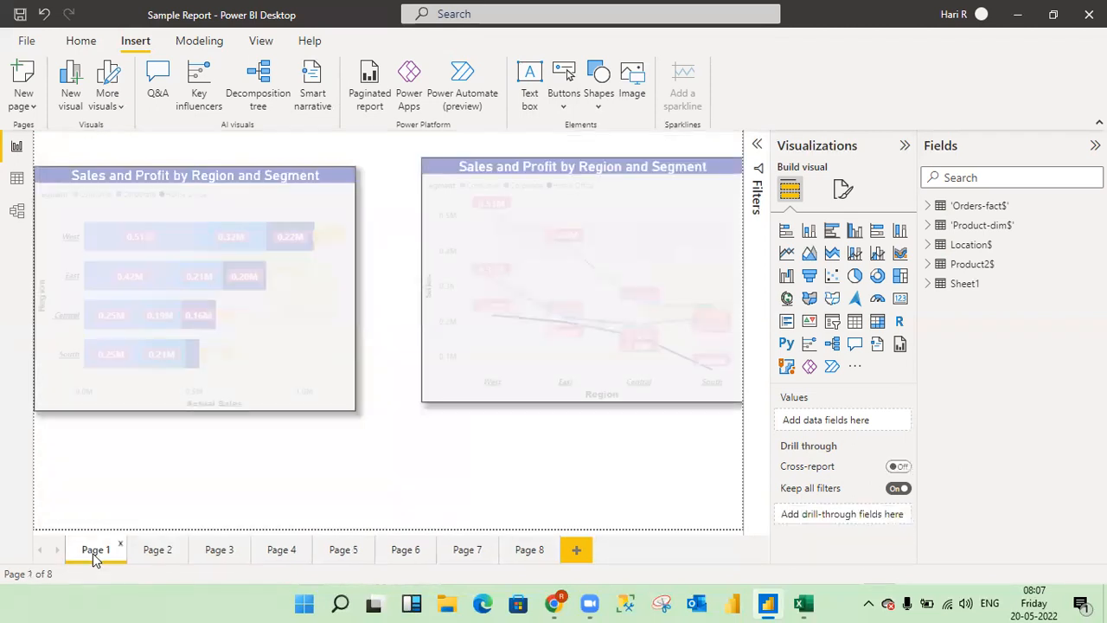
click(156, 554)
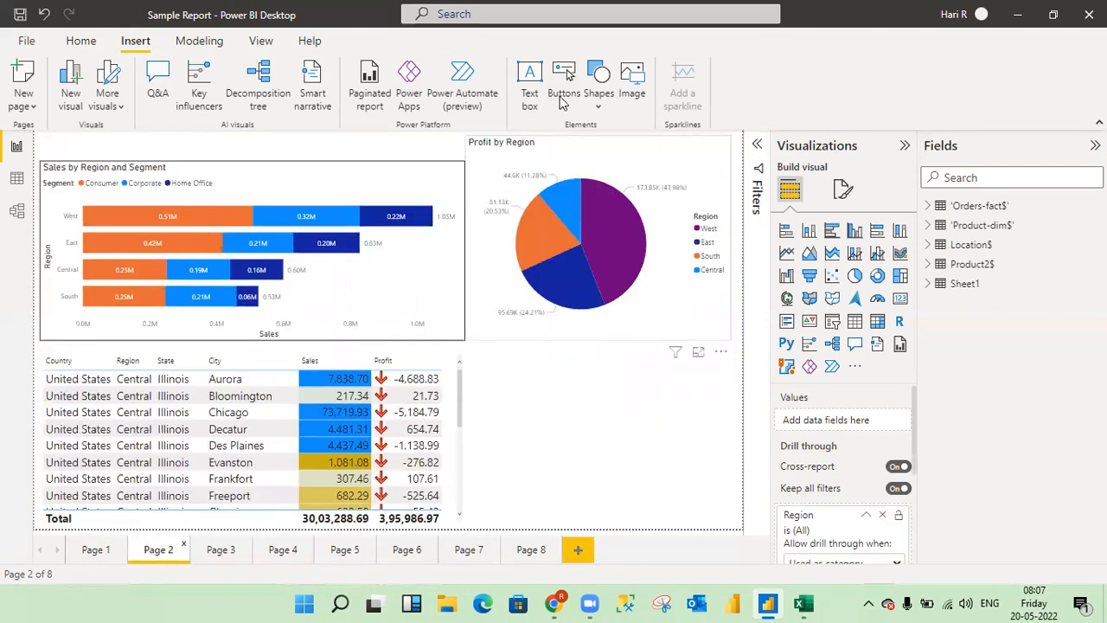
click(564, 109)
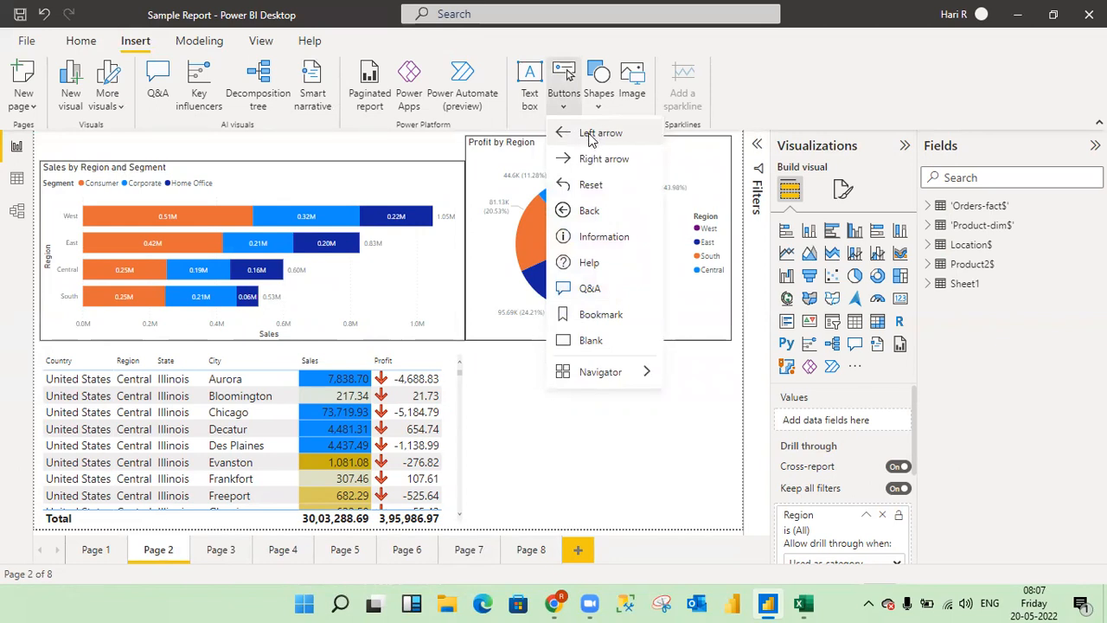
click(605, 133)
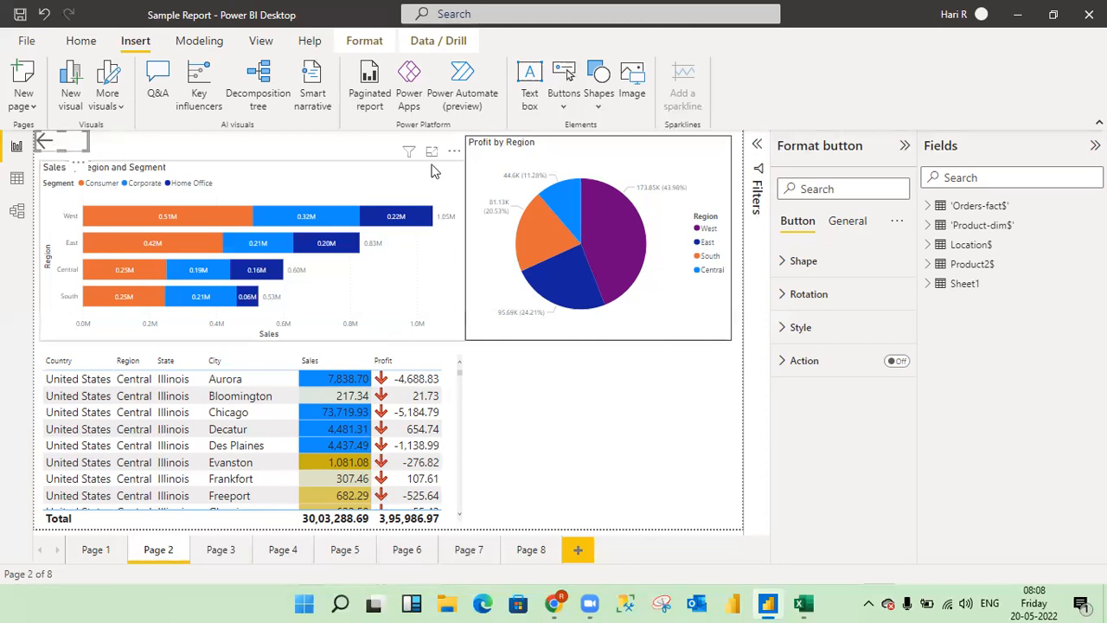
Open the list of button types for Page 2
click(563, 107)
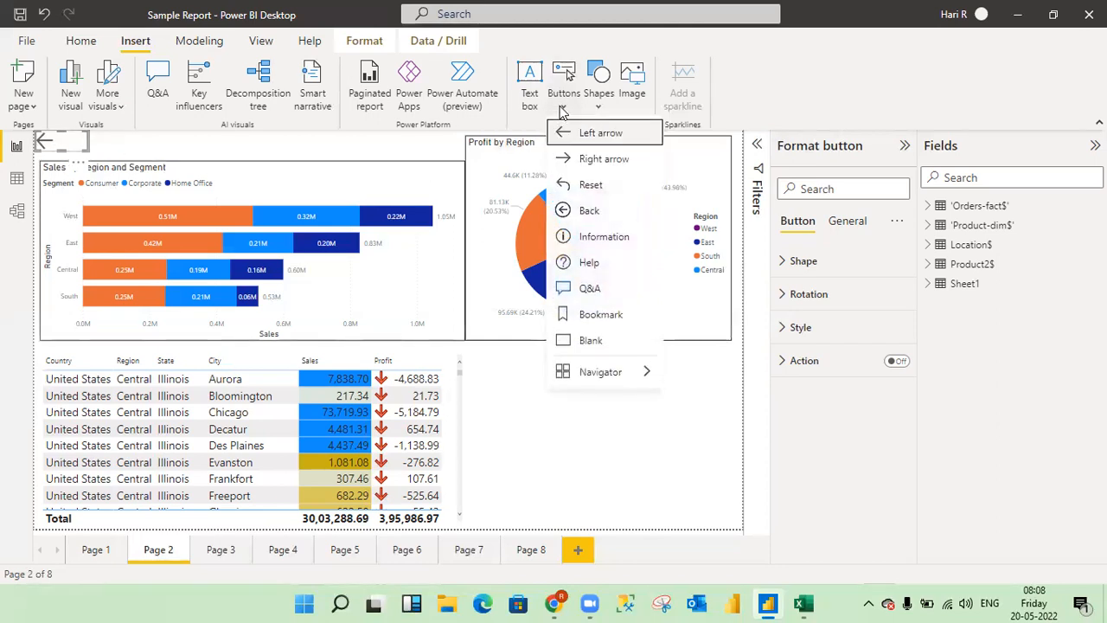